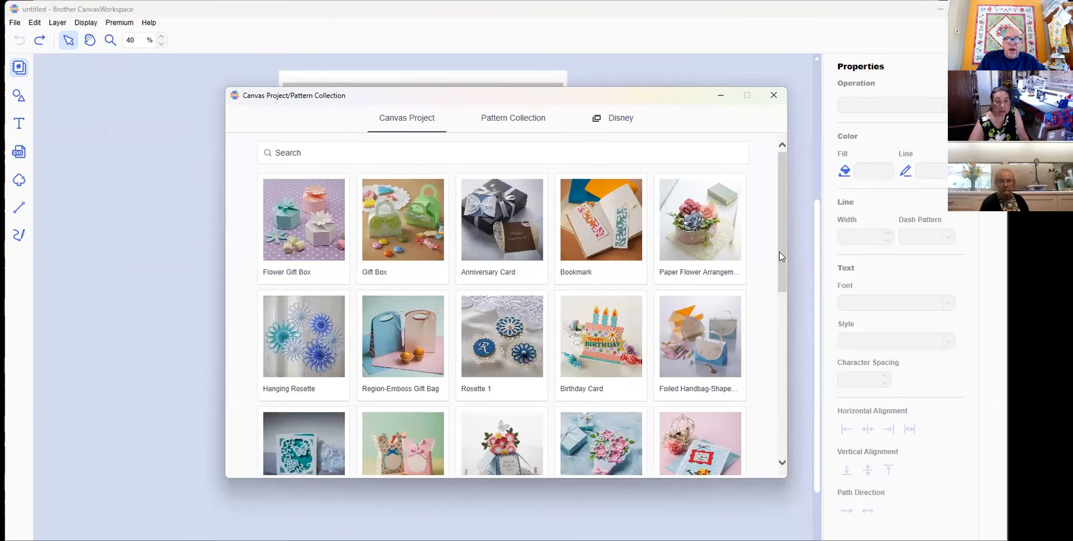
Browse the Canvas Project collection, view the Birthday Card project's details and close the collection
left_click_drag(782, 243, 781, 395)
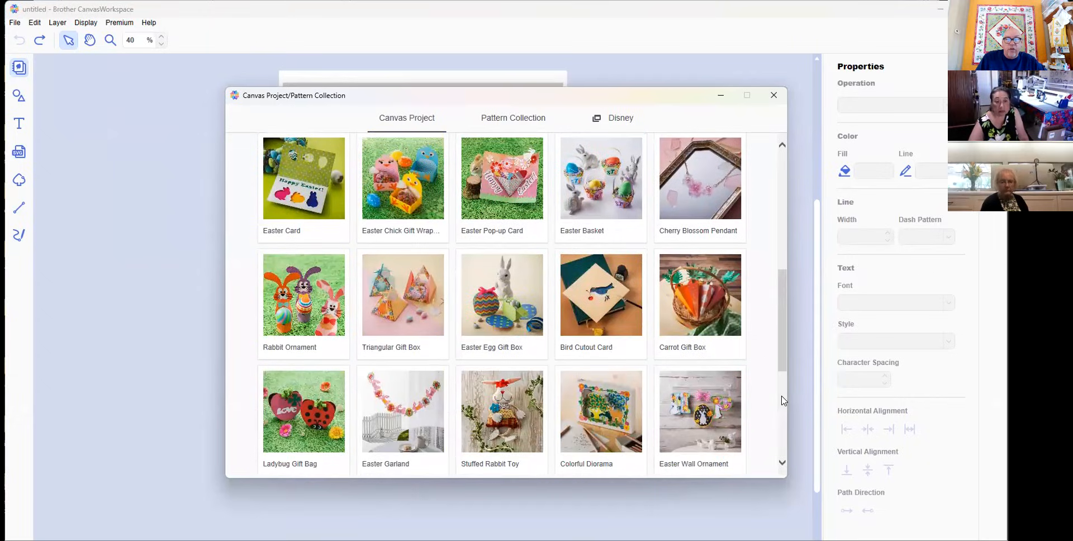
left_click_drag(782, 332, 791, 220)
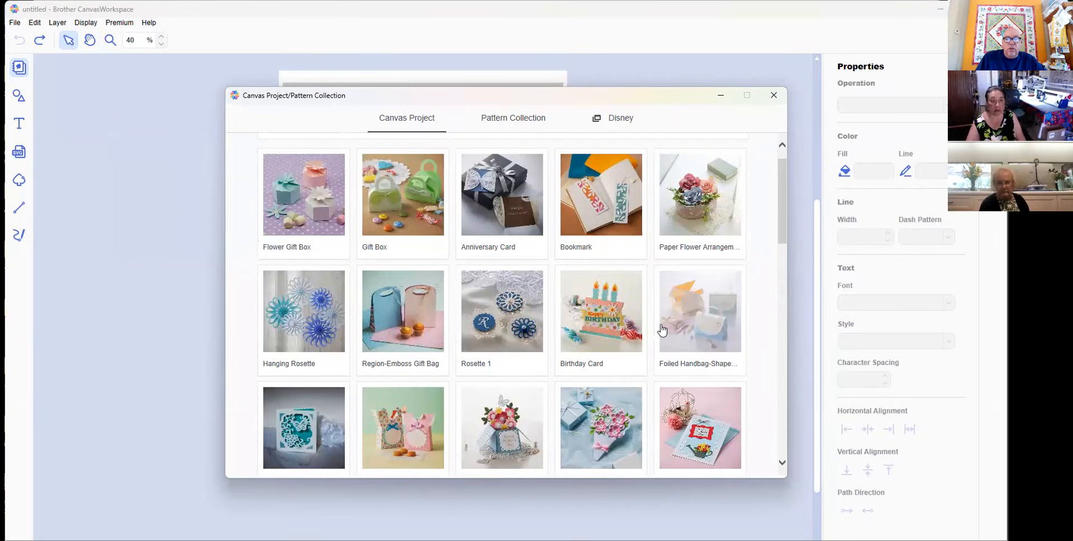
left_click(602, 331)
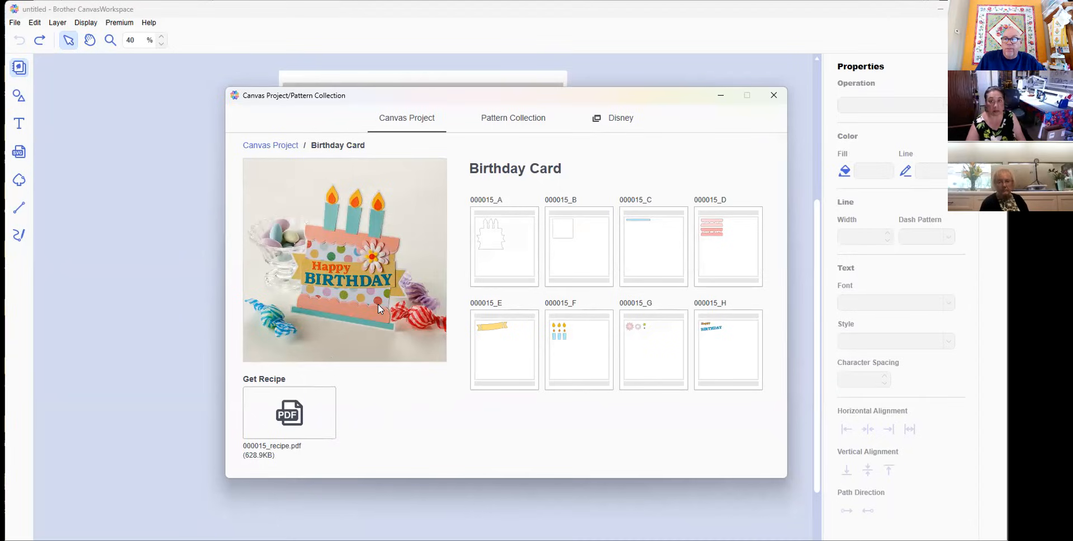
left_click(774, 97)
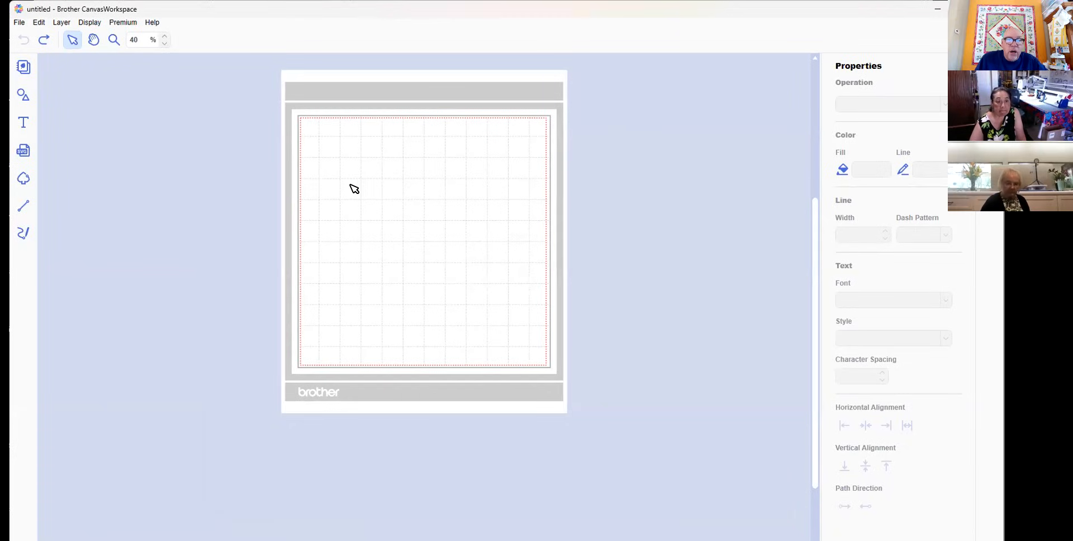
Set the canvas zoom to 70% so that the mat's grid area fills the workspace
left_click(166, 37)
left_click(166, 37)
left_click(166, 37)
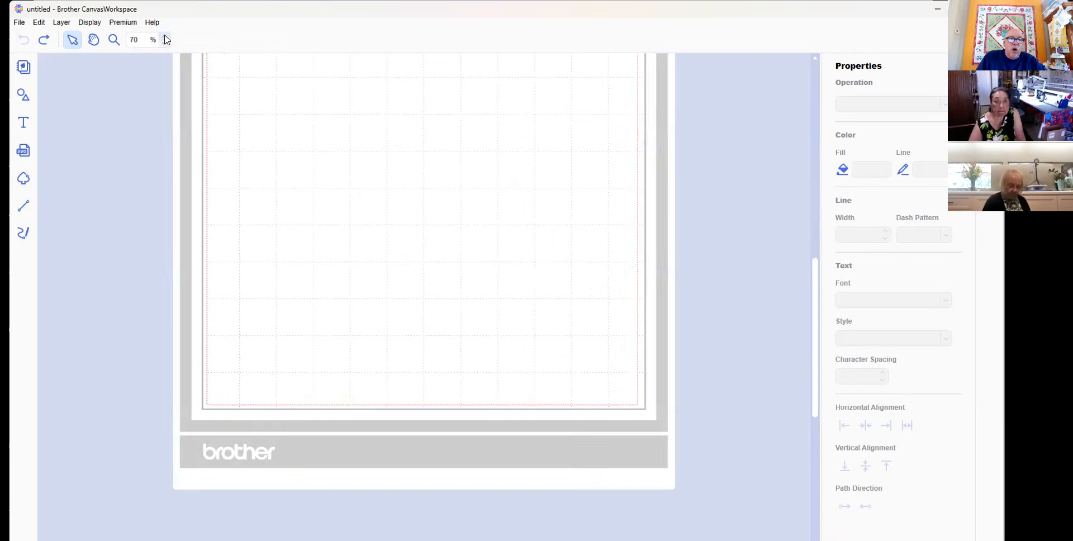
left_click(166, 37)
scroll(506, 304, "up", 3)
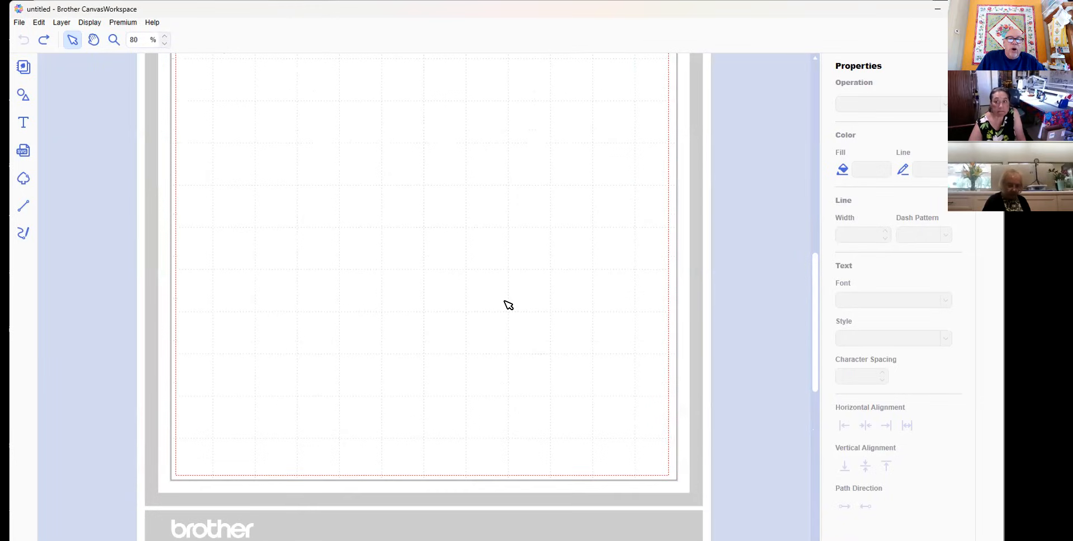
scroll(506, 305, "down", 1)
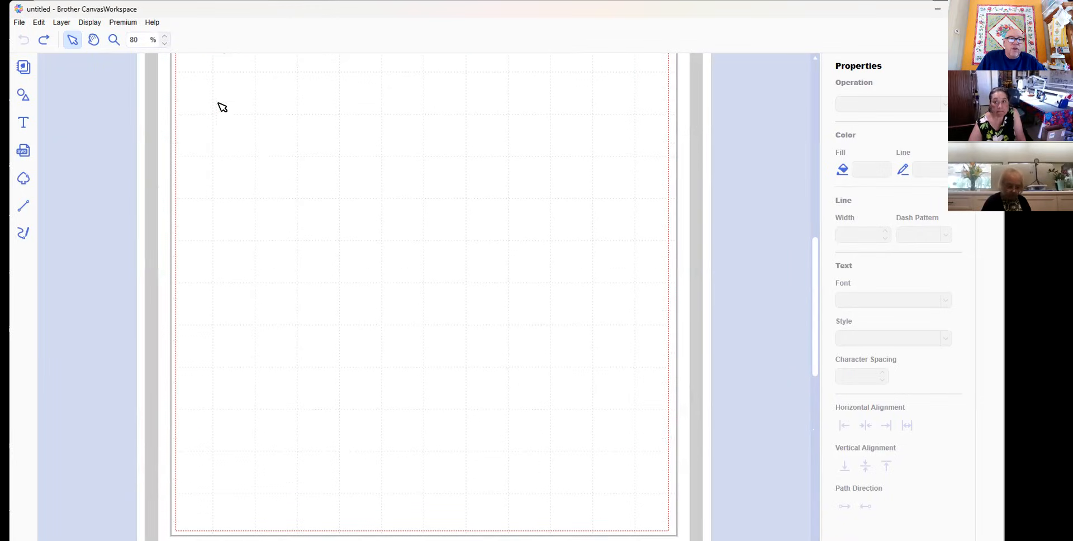
left_click(164, 44)
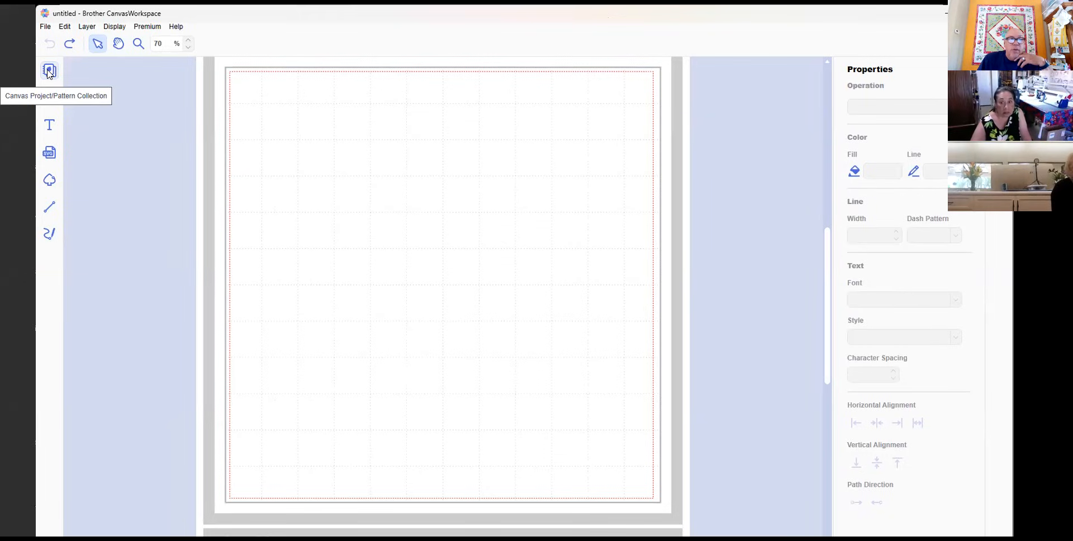
Add a regular hexagon from the polygon shapes to the mat
left_click(49, 71)
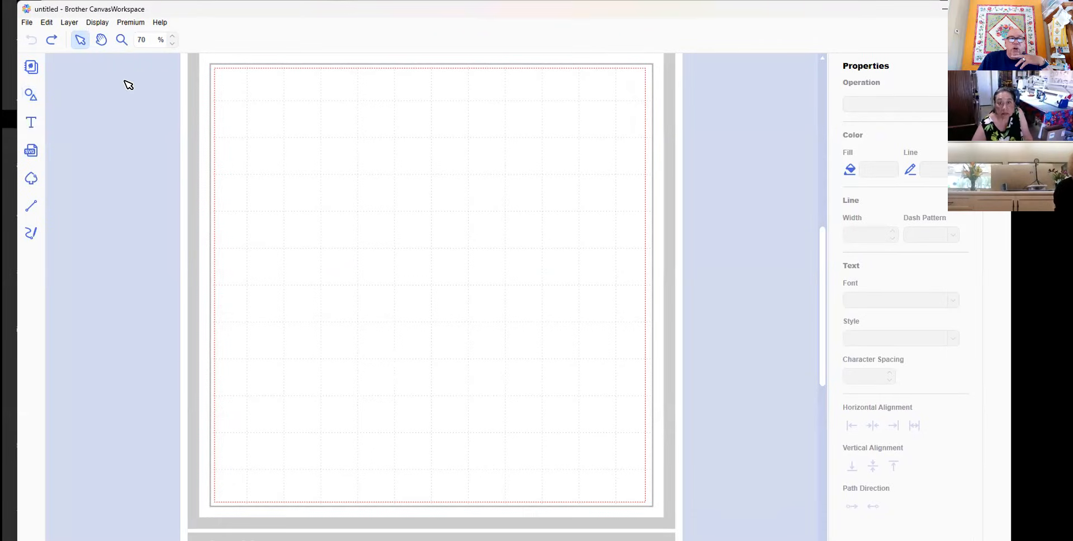
left_click(24, 95)
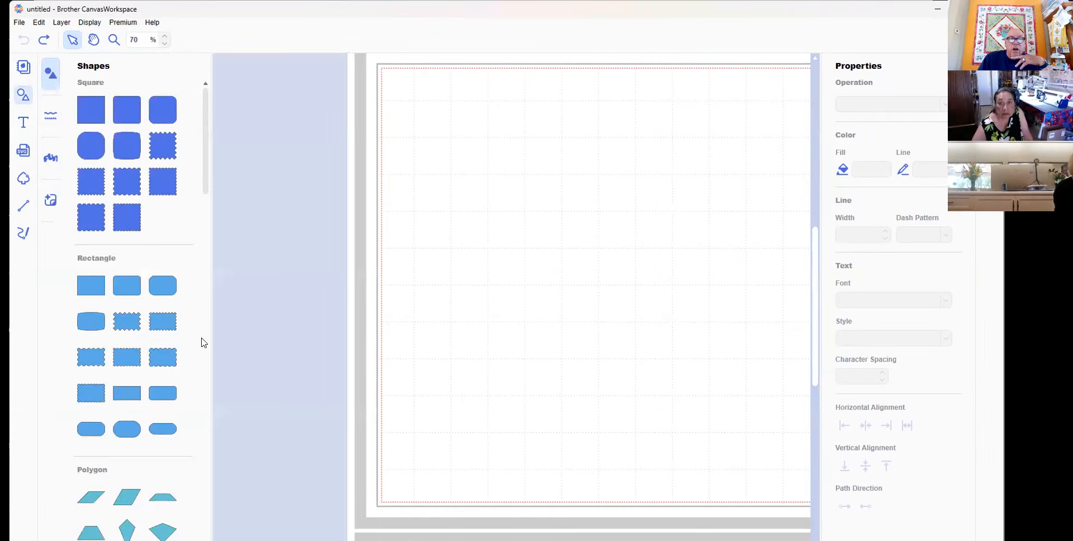
left_click(25, 96)
left_click(25, 97)
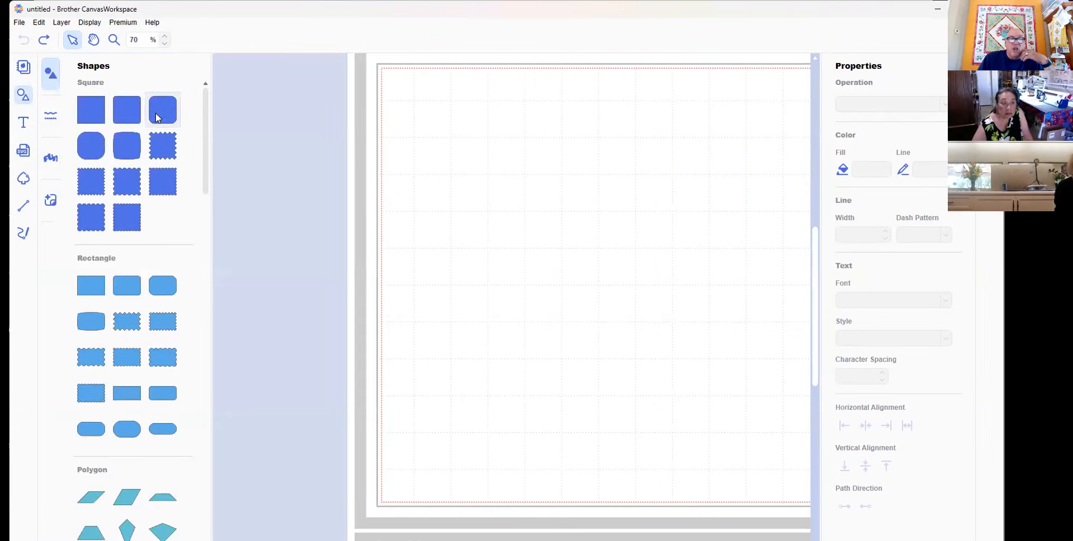
left_click_drag(206, 139, 211, 173)
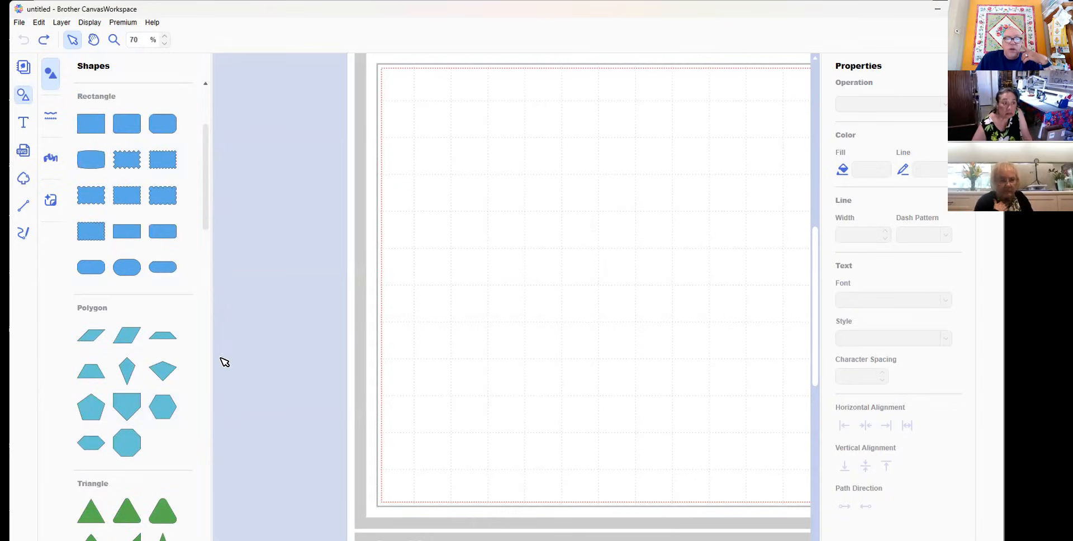
left_click(163, 407)
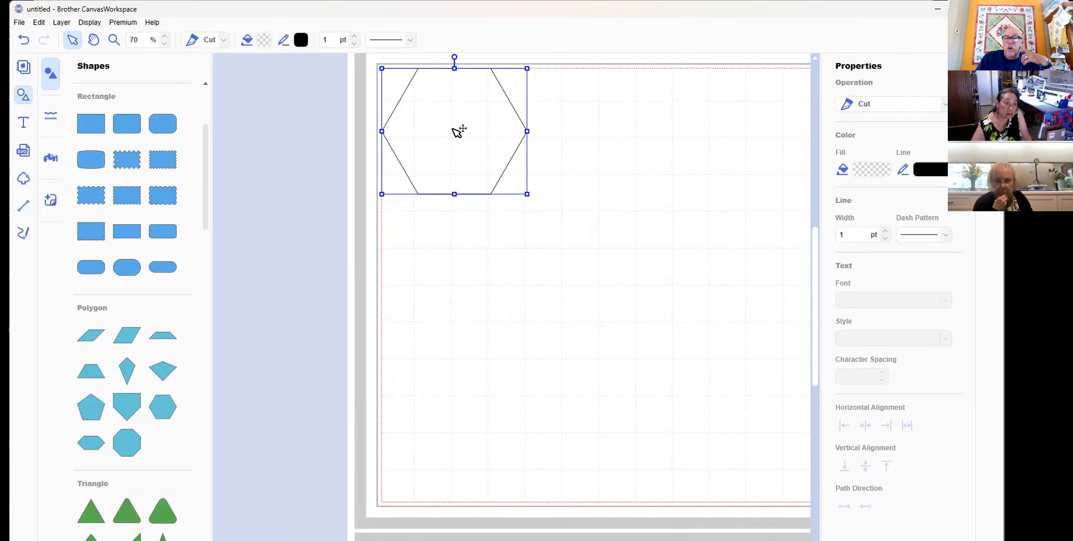
Try moving the hexagon inward and enlarging it proportionally, and undo these changes
left_click_drag(459, 131, 492, 163)
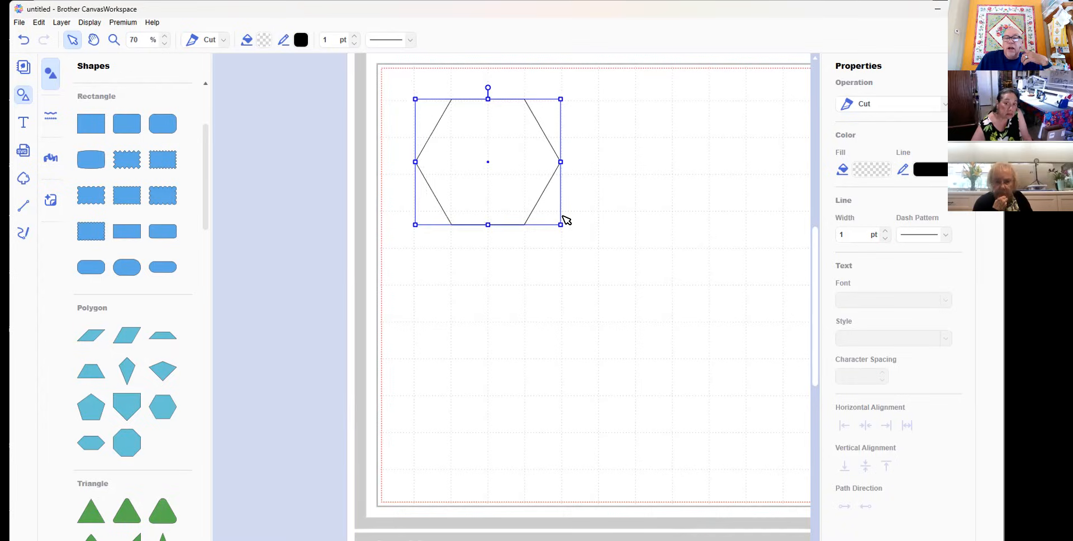
left_click_drag(559, 224, 643, 332)
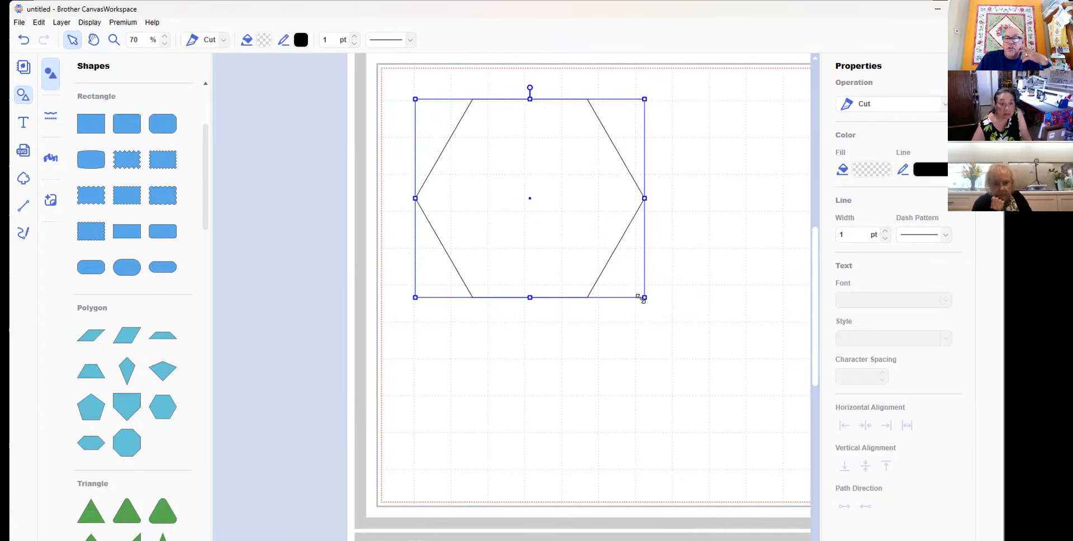
mouse_move(644, 297)
left_mouse_down()
mouse_move(724, 373)
mouse_move(589, 235)
mouse_move(630, 291)
left_mouse_up()
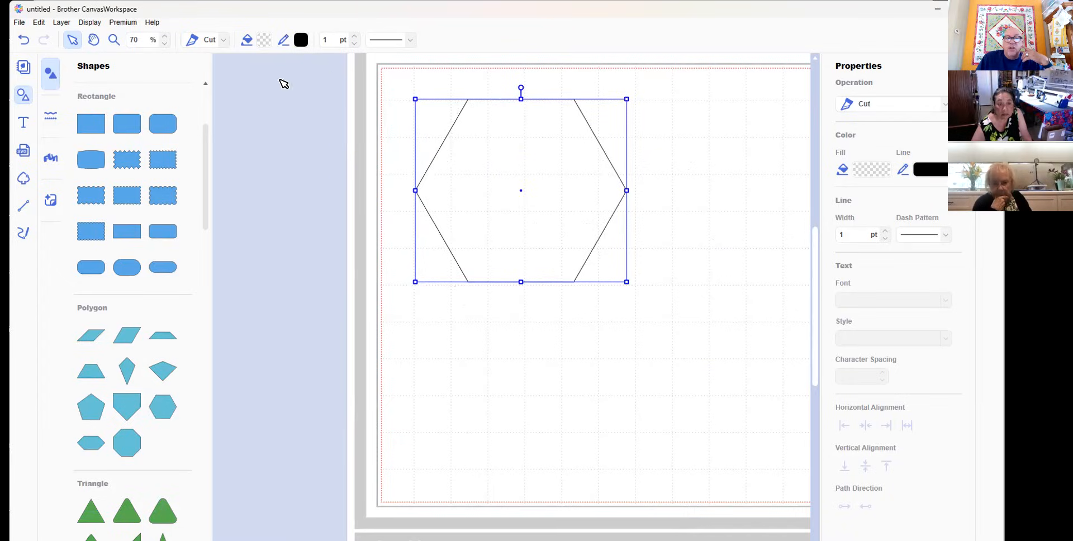
left_click(20, 41)
left_click(20, 41)
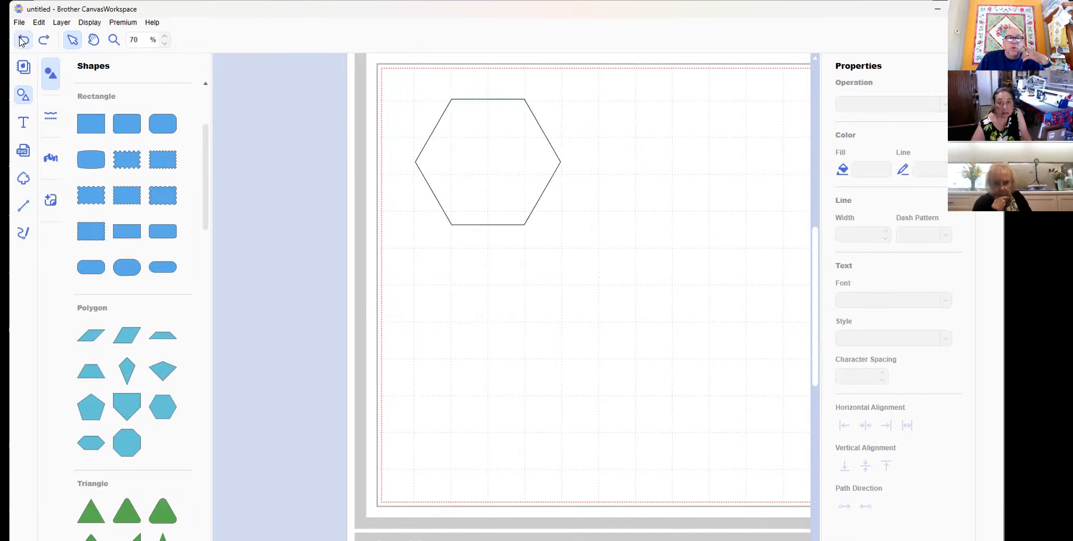
left_click(21, 41)
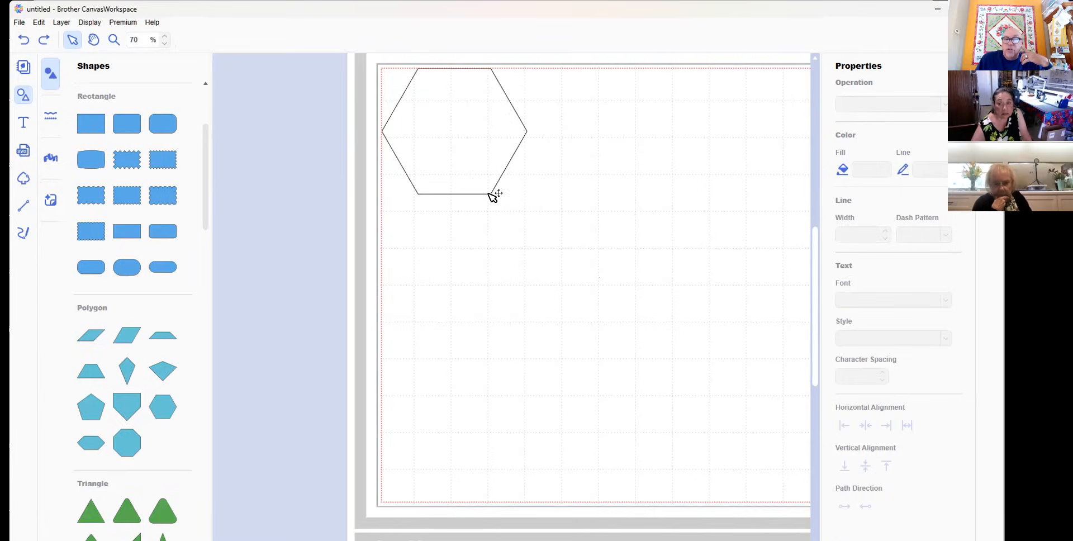
Move the hexagon inward from the mat's corner, and try stretching only its width before undoing the stretch
left_click(510, 164)
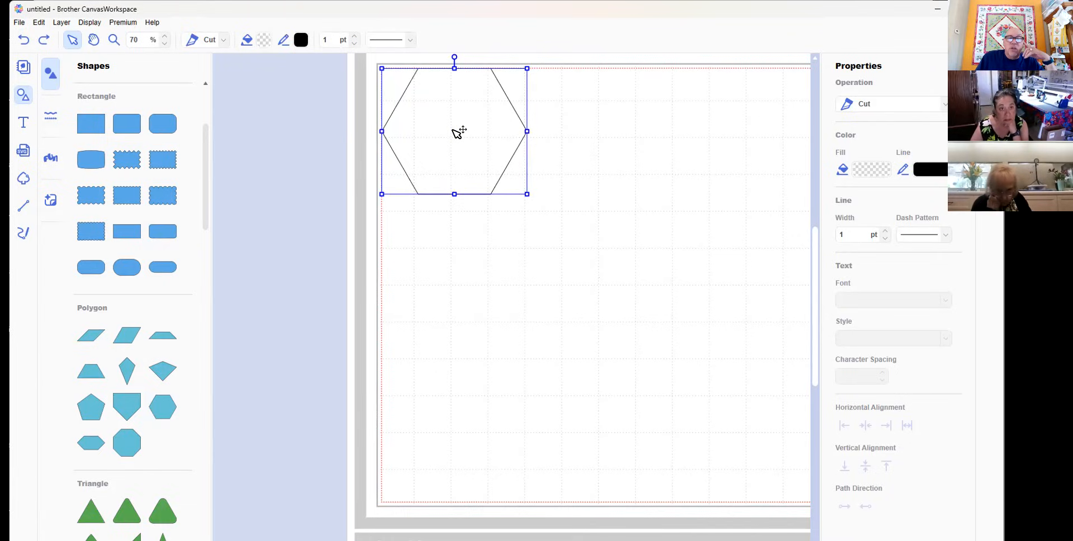
left_click_drag(457, 134, 507, 176)
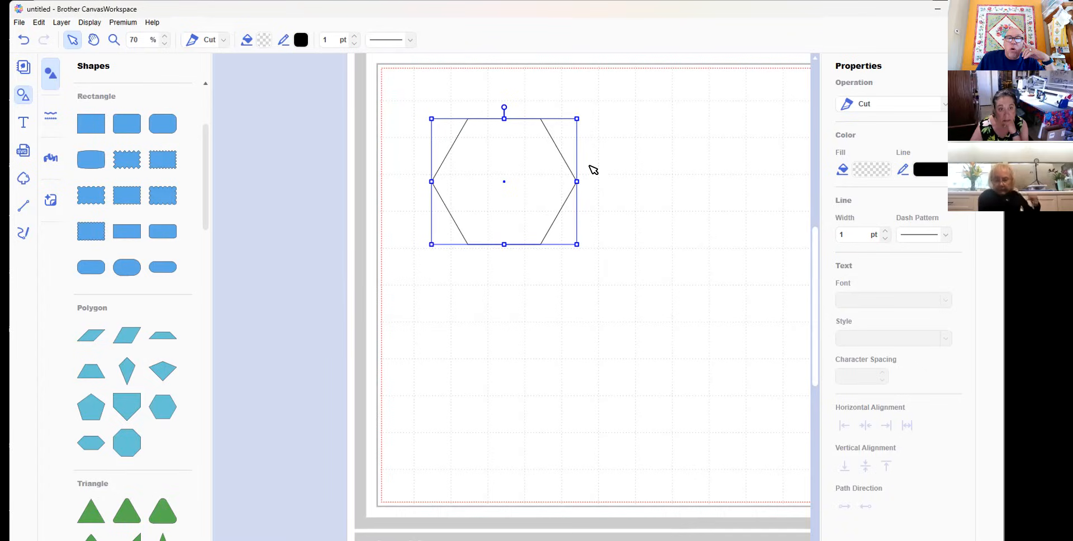
left_click_drag(576, 180, 727, 198)
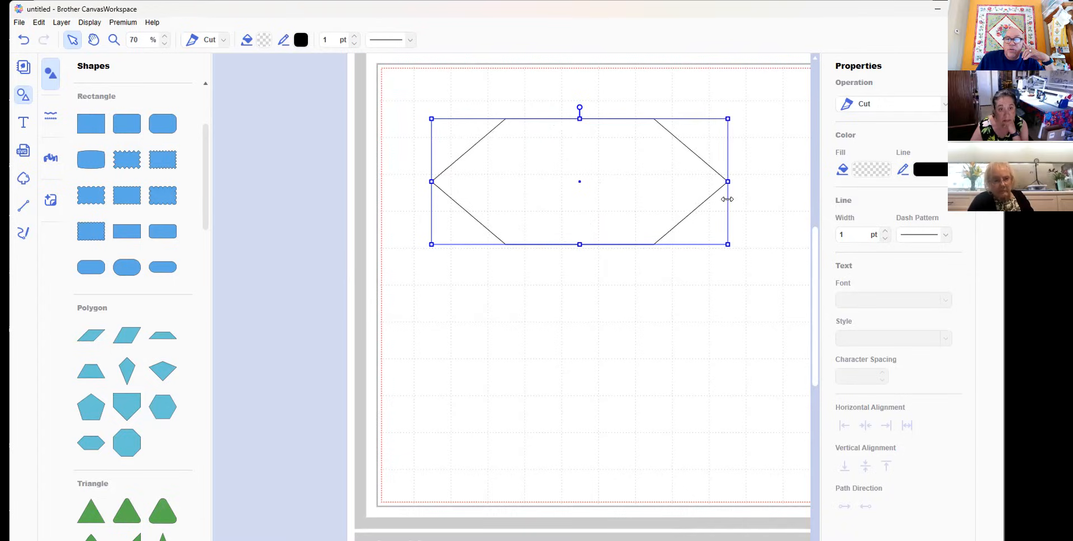
left_click(24, 40)
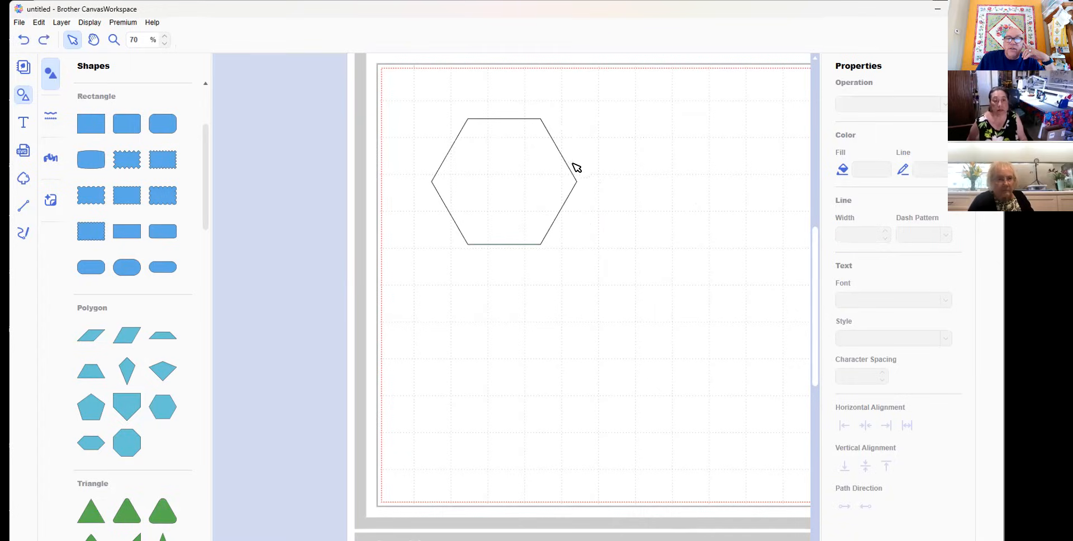
Select the hexagon with a selection box around part of its outline and move it slightly to the right on the mat
left_click(451, 125)
left_click(429, 86)
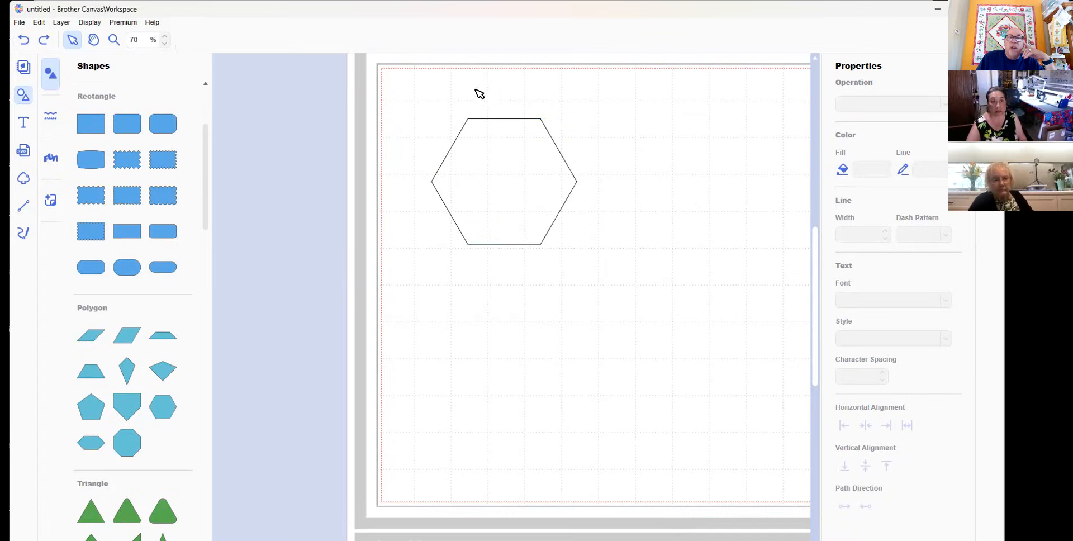
left_click_drag(385, 91, 463, 129)
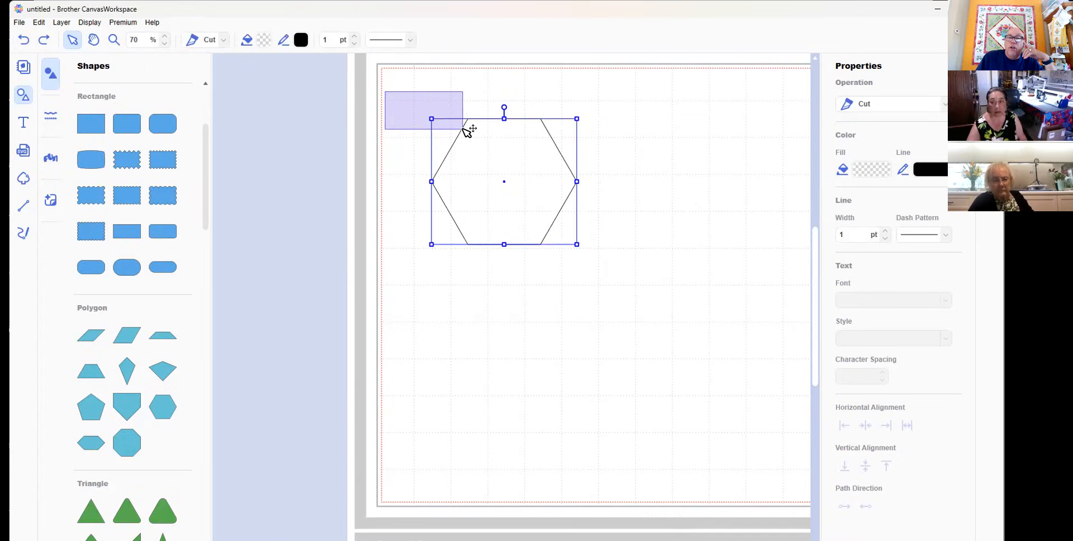
left_click_drag(463, 129, 464, 130)
left_click(746, 168)
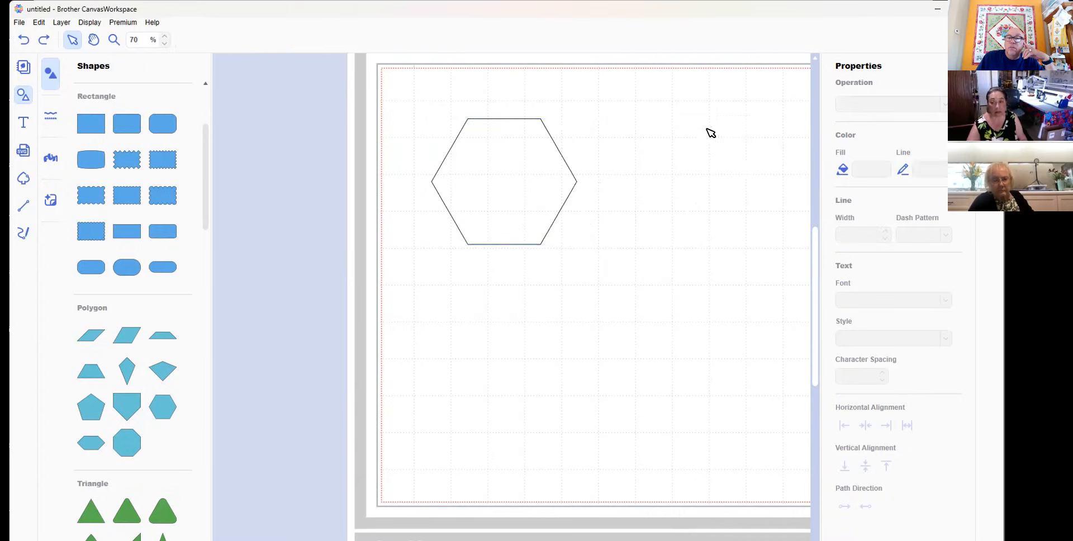
left_click_drag(699, 114, 575, 307)
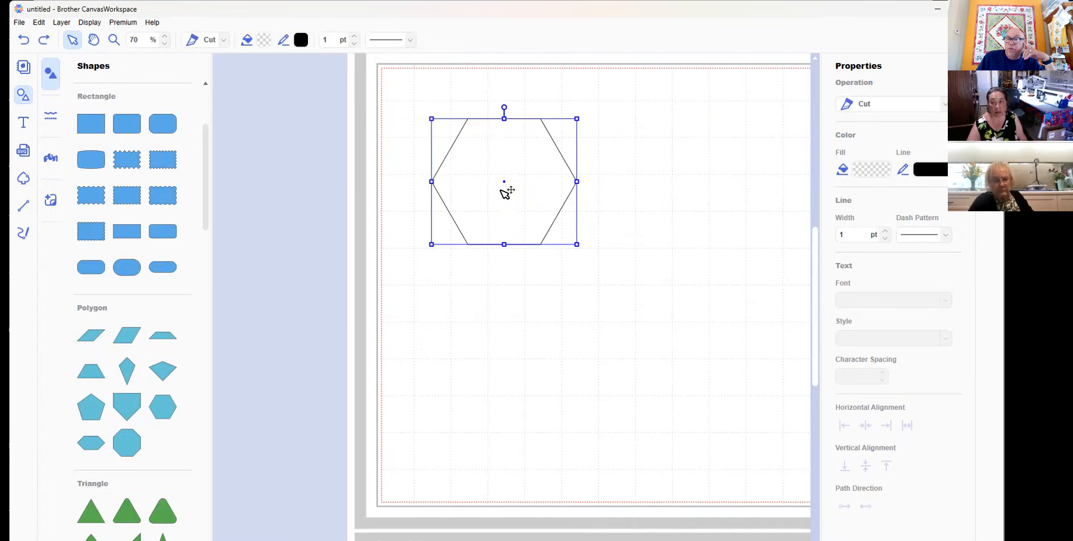
left_click_drag(508, 183, 556, 185)
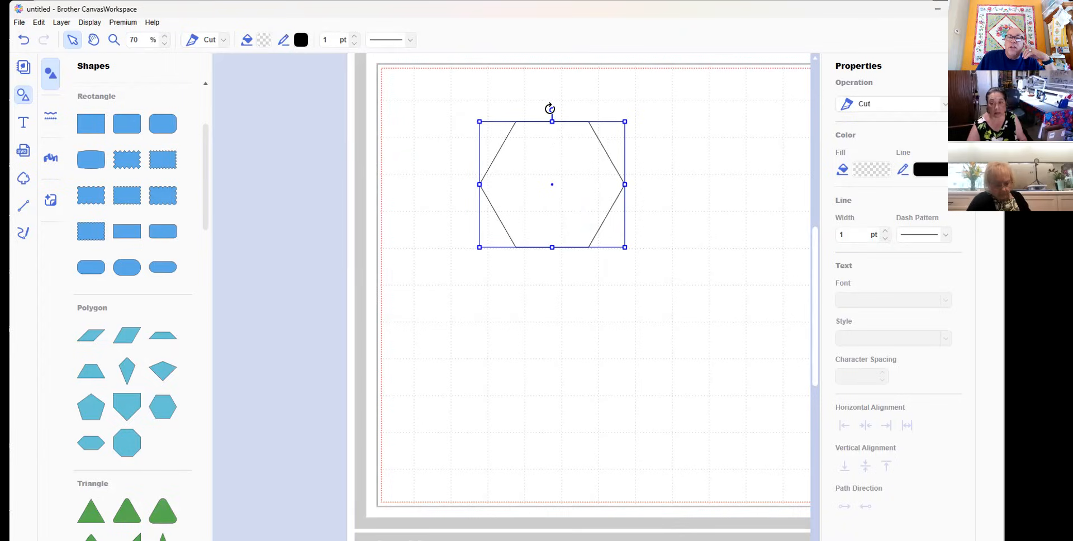
Rotate the hexagon clockwise so its upper edge slopes down to the right, and deselect it
left_click_drag(550, 108, 592, 132)
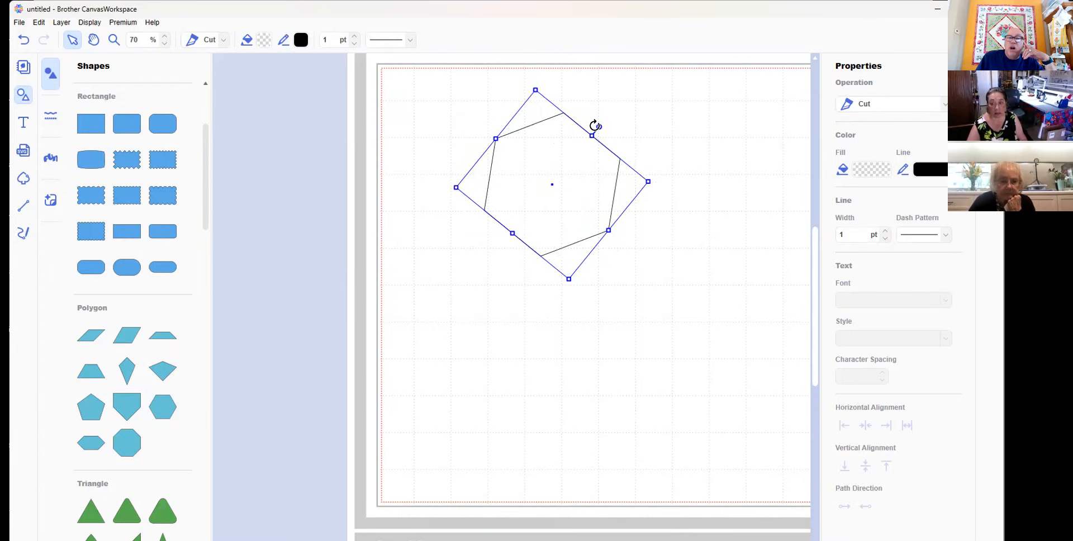
left_click_drag(596, 125, 552, 112)
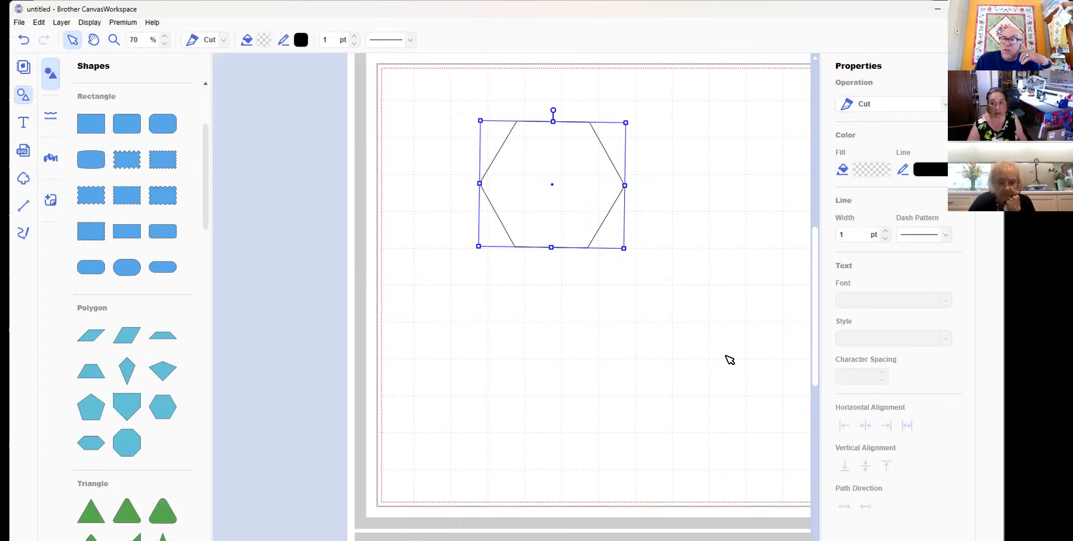
left_click_drag(551, 108, 584, 118)
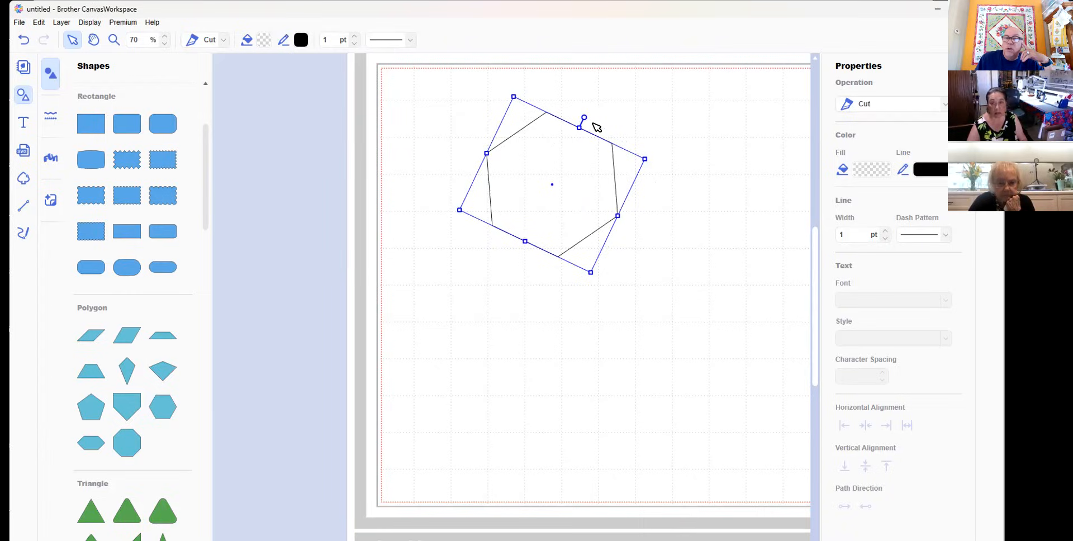
left_click(657, 116)
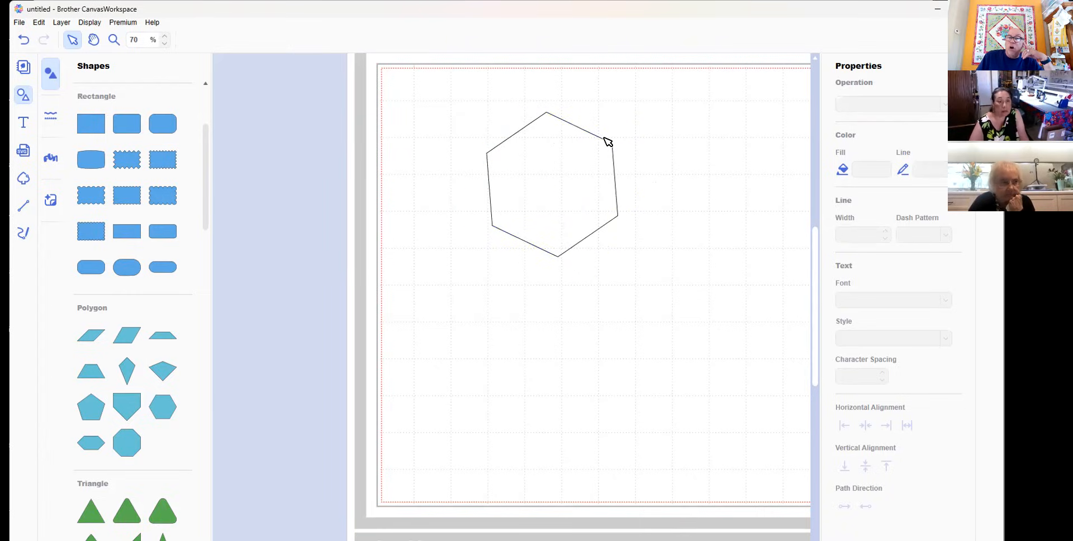
left_click(616, 173)
left_click(741, 136)
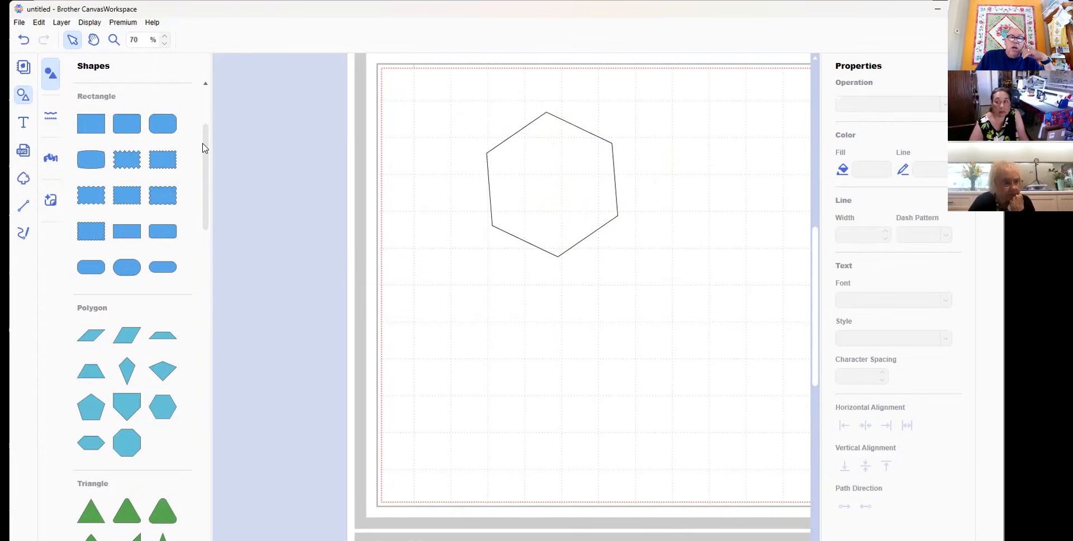
Add a rectangle with fully rounded ends and an octagon, and place the octagon in the lower left area of the mat
left_click(127, 273)
left_click(140, 443)
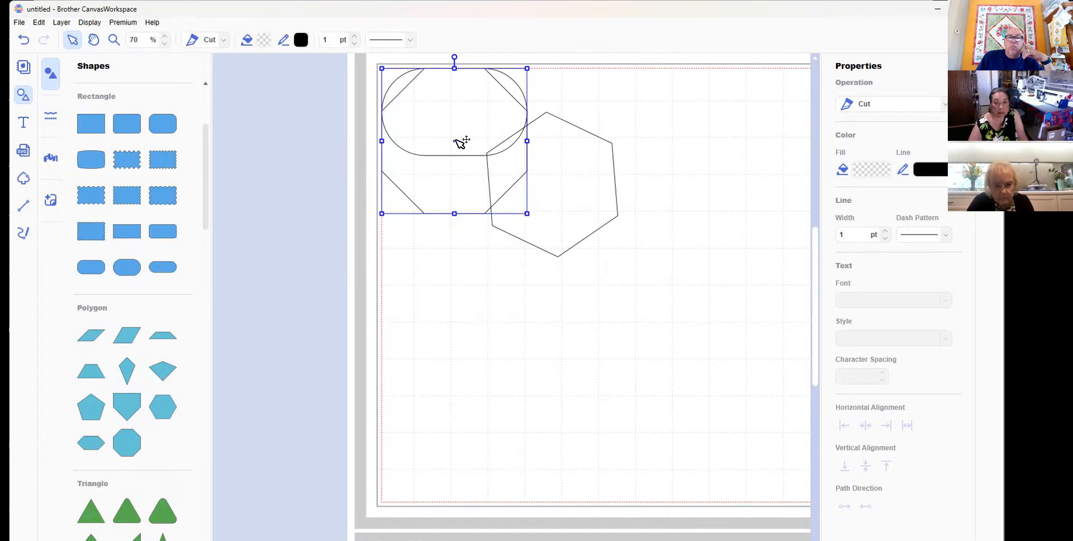
left_click_drag(458, 144, 486, 369)
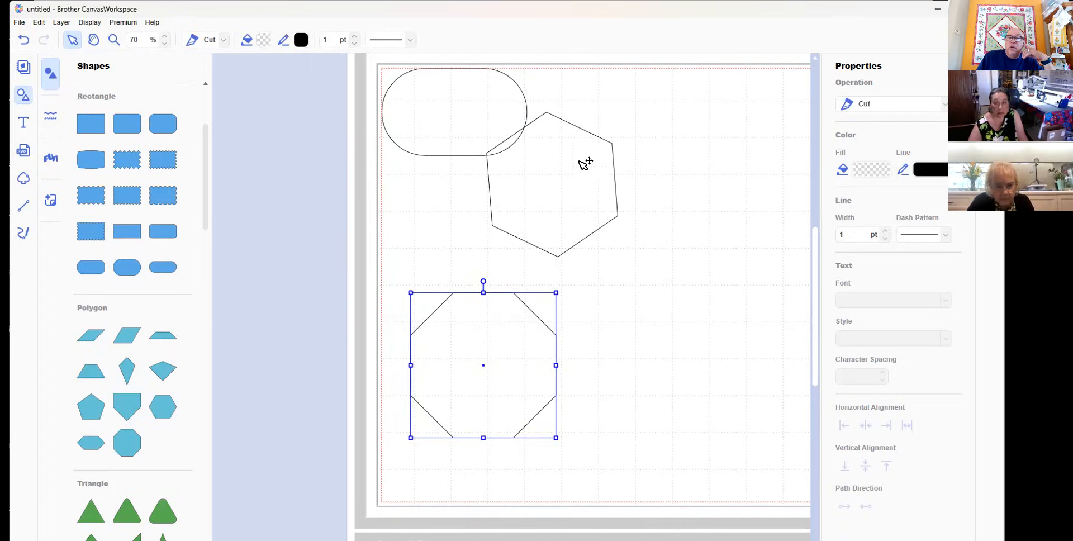
Move the rotated hexagon to the right so it no longer overlaps the rounded rectangle
left_click(566, 173)
left_click_drag(551, 183, 629, 196)
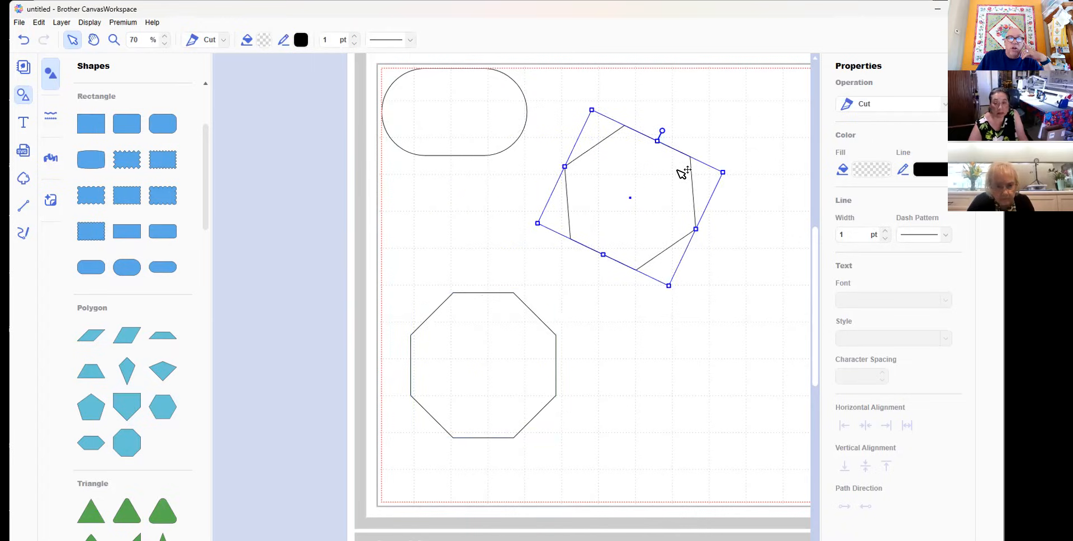
Undo the earlier shape additions and changes until the cutting mat is empty
left_click(24, 40)
left_click(25, 40)
left_click(25, 40)
left_click(24, 40)
left_click(24, 39)
left_click(25, 40)
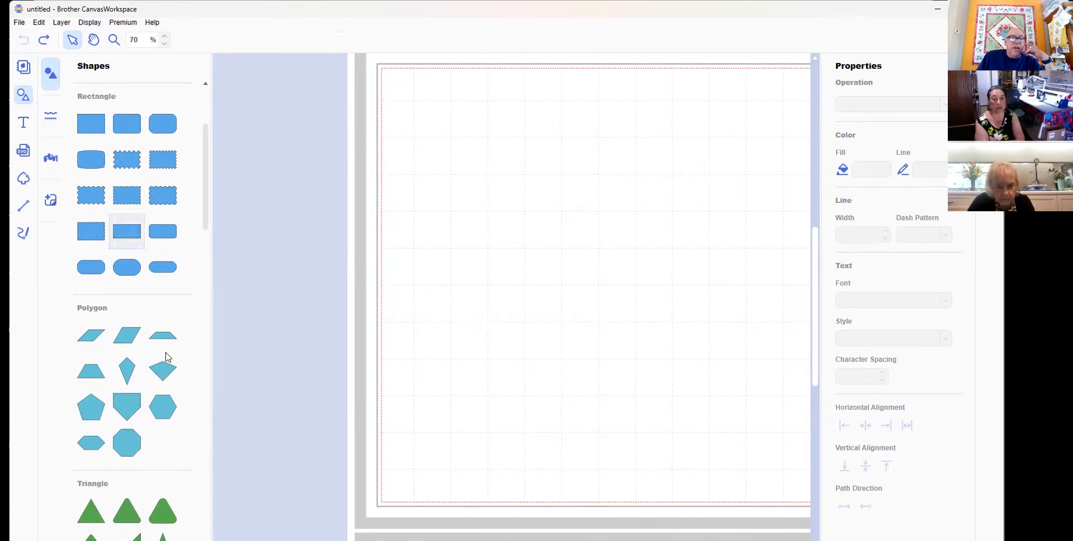
Add a six-petal flower and a scalloped circle, and move the circle to the right of the flower
left_click_drag(205, 156, 225, 446)
left_click(169, 262)
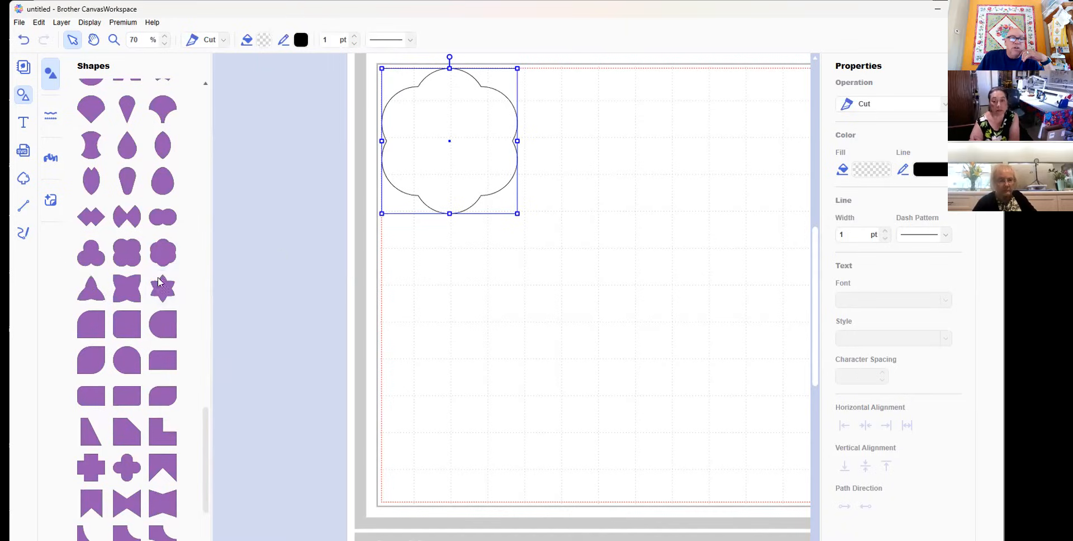
left_click_drag(205, 441, 227, 268)
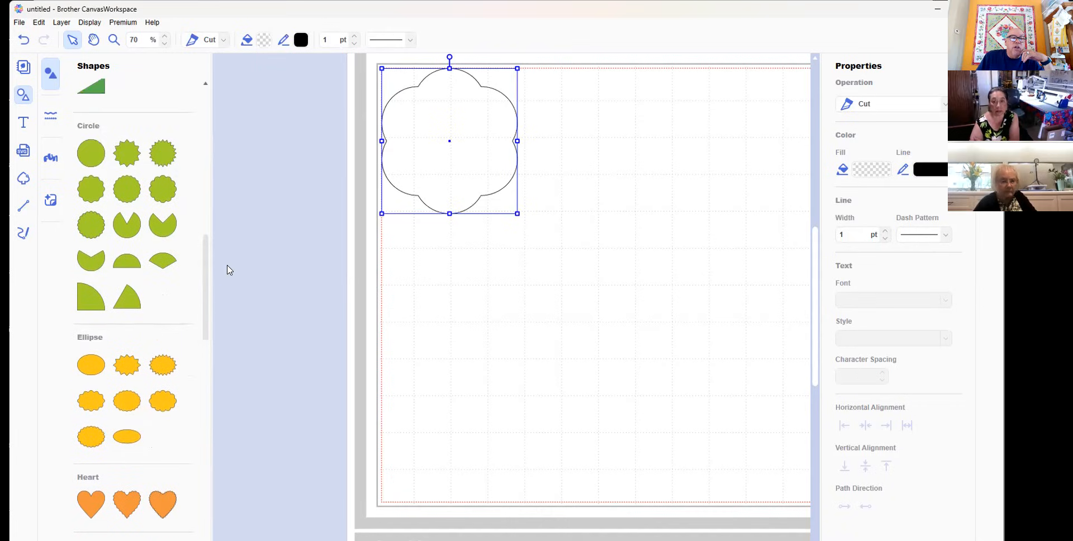
left_click(128, 194)
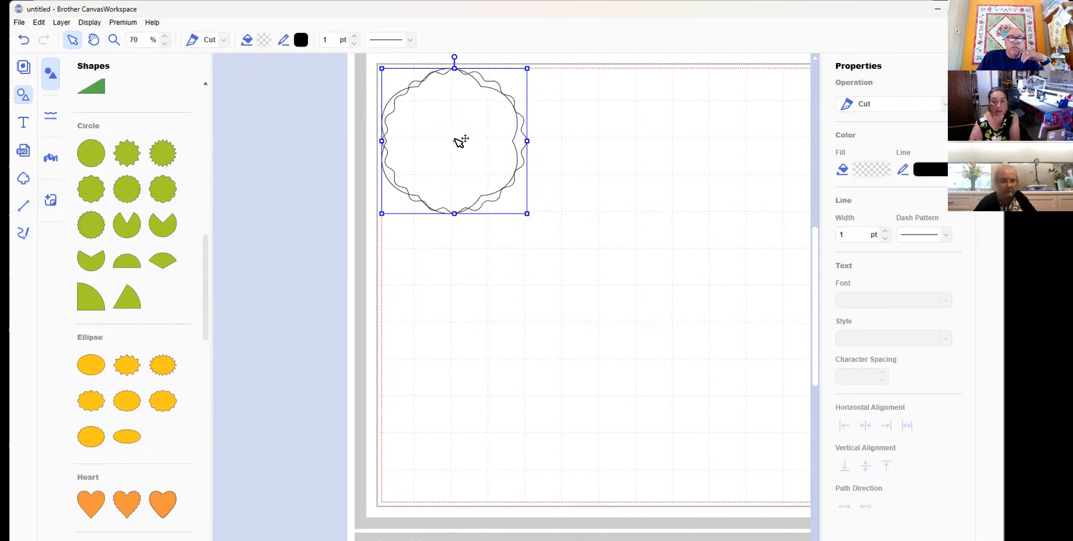
left_click_drag(457, 145, 678, 232)
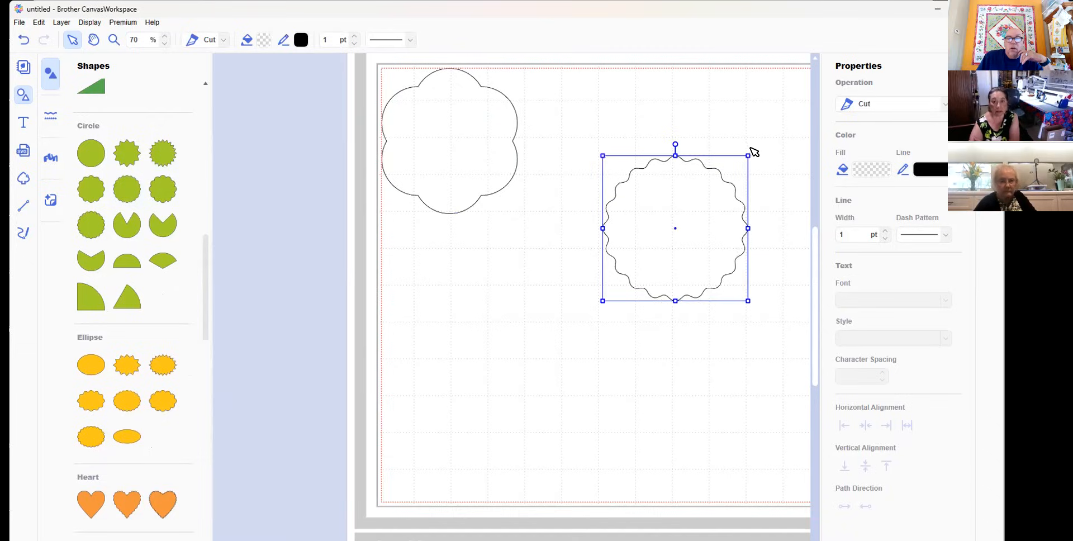
Enlarge the six-petal flower, shrink the scalloped circle and centre it inside the flower
left_click(493, 193)
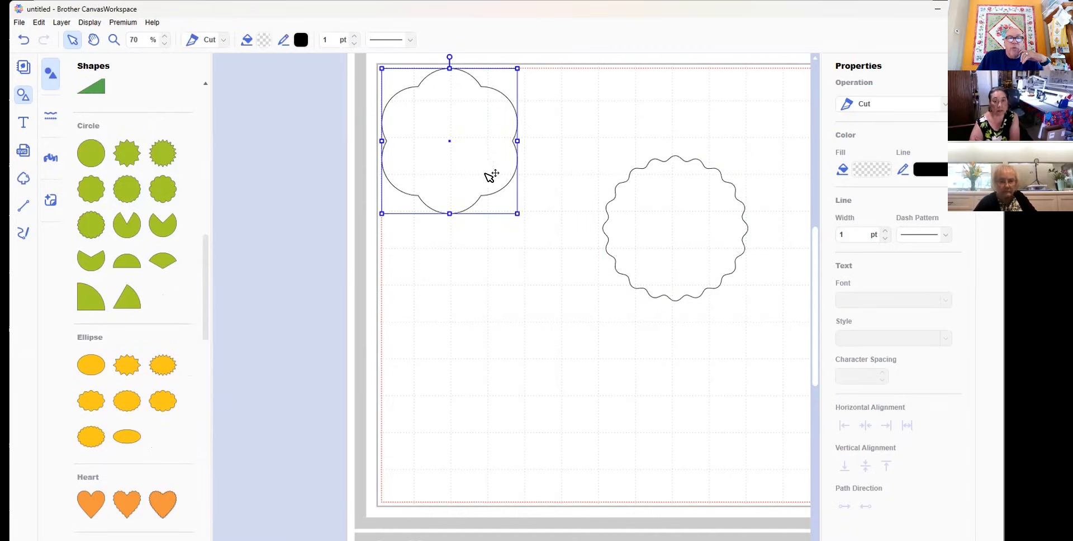
left_click_drag(517, 214, 570, 271)
left_click(697, 228)
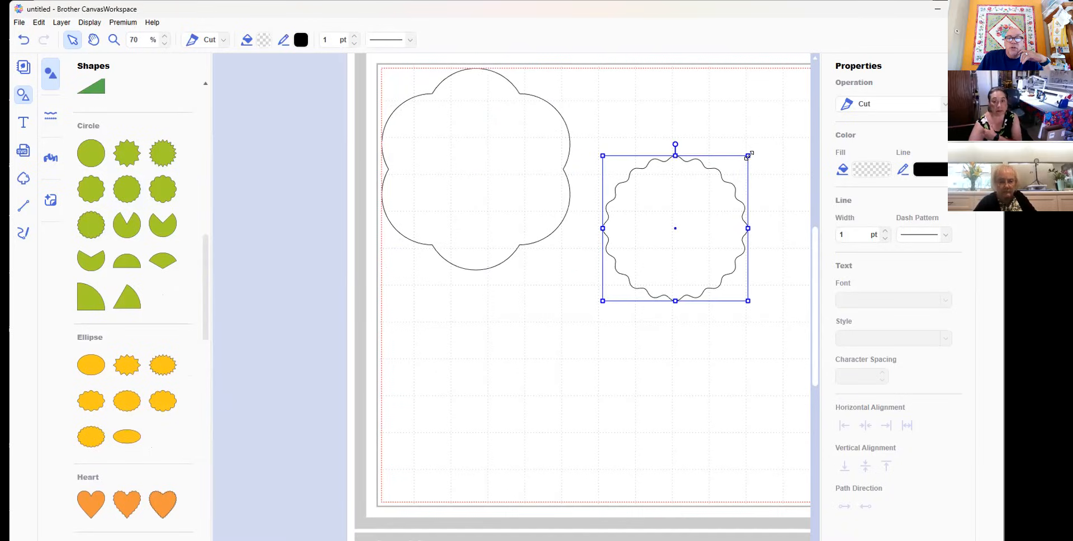
left_click_drag(748, 155, 694, 213)
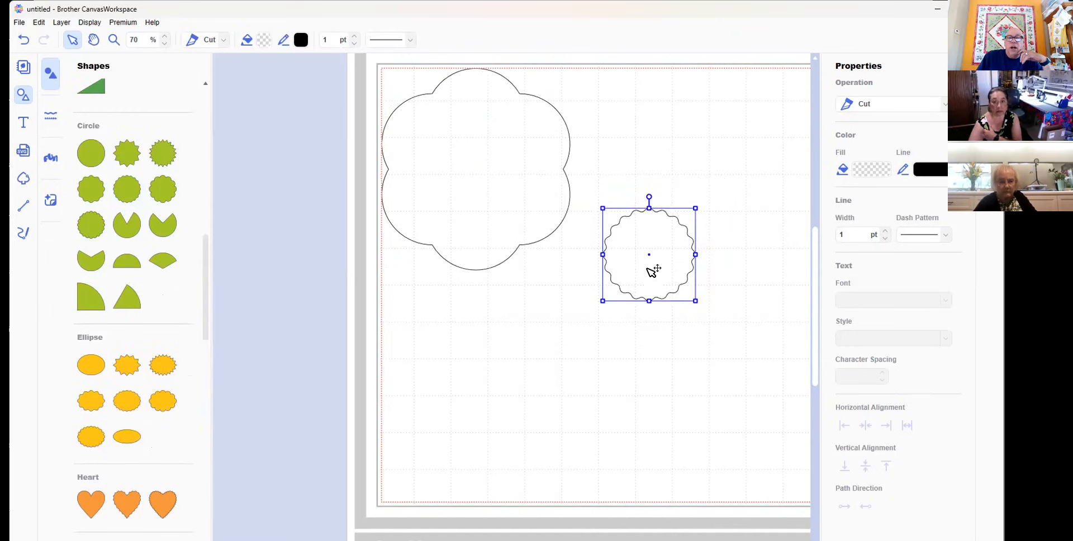
left_click_drag(649, 254, 636, 139)
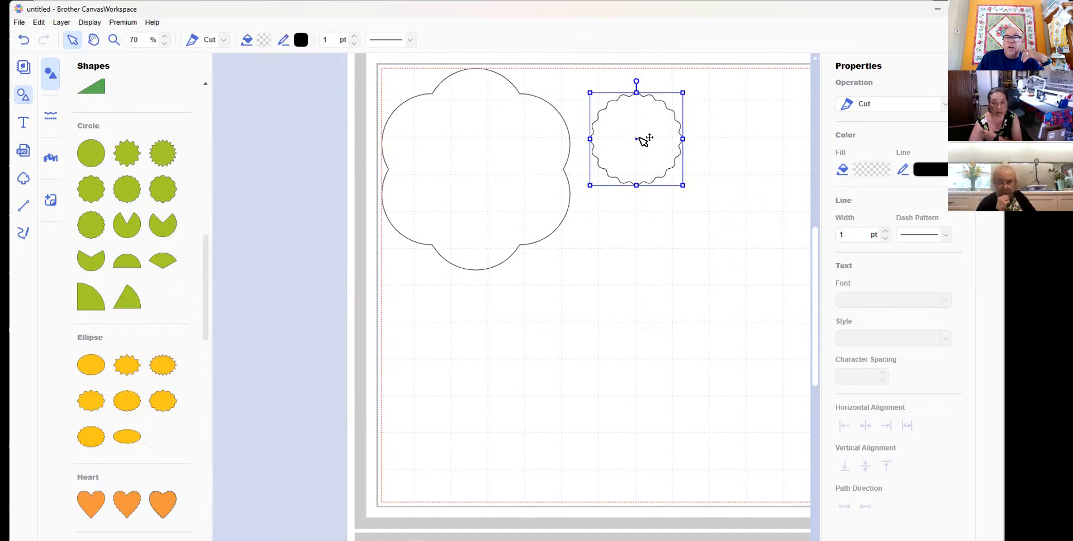
mouse_move(626, 143)
left_mouse_down()
mouse_move(489, 174)
mouse_move(473, 163)
left_mouse_up()
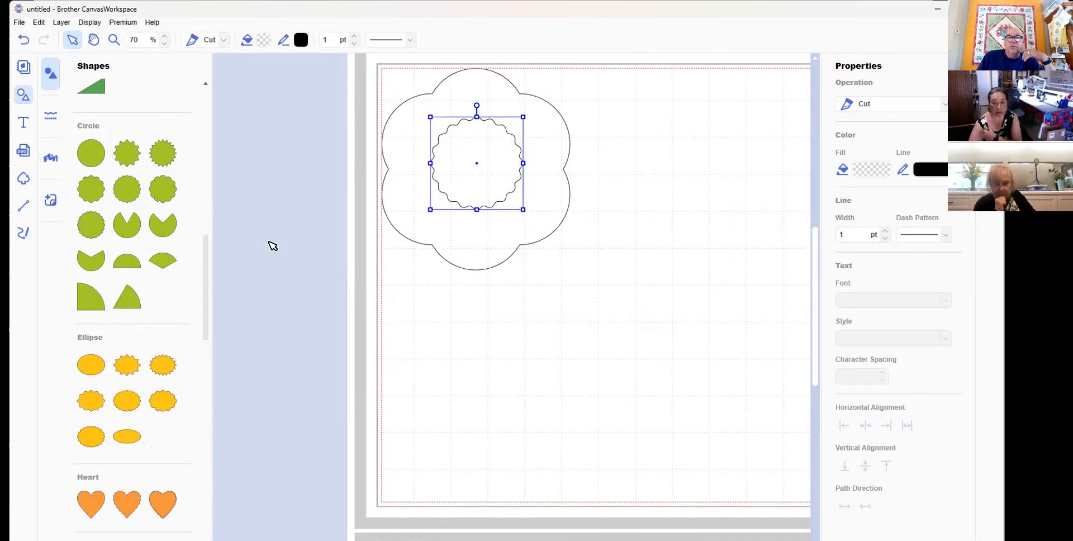
Add a plain circle, shrink it, centre it inside the scalloped circle and deselect it
left_click(91, 160)
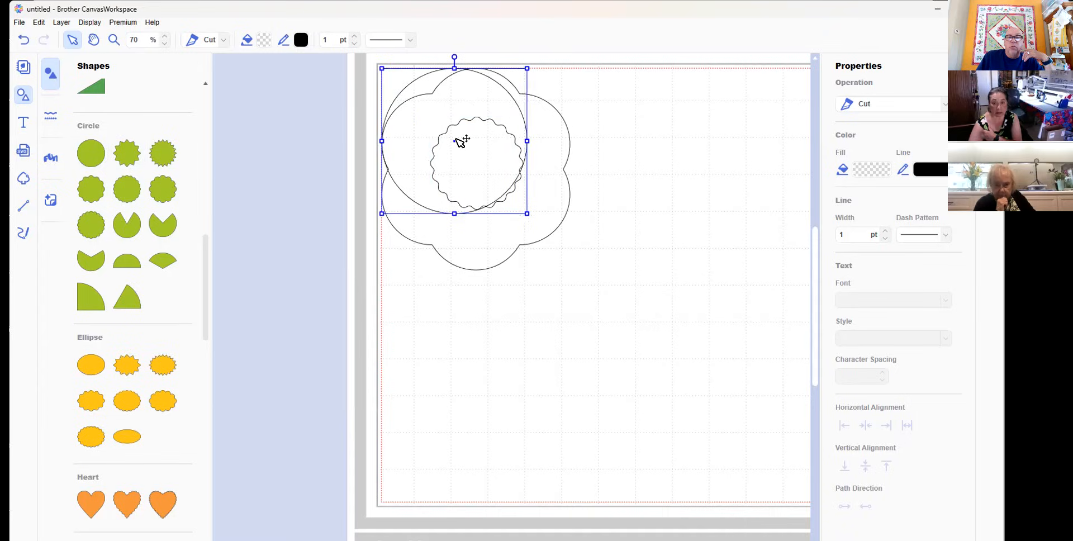
left_click_drag(460, 142, 669, 332)
left_click_drag(737, 259, 476, 161)
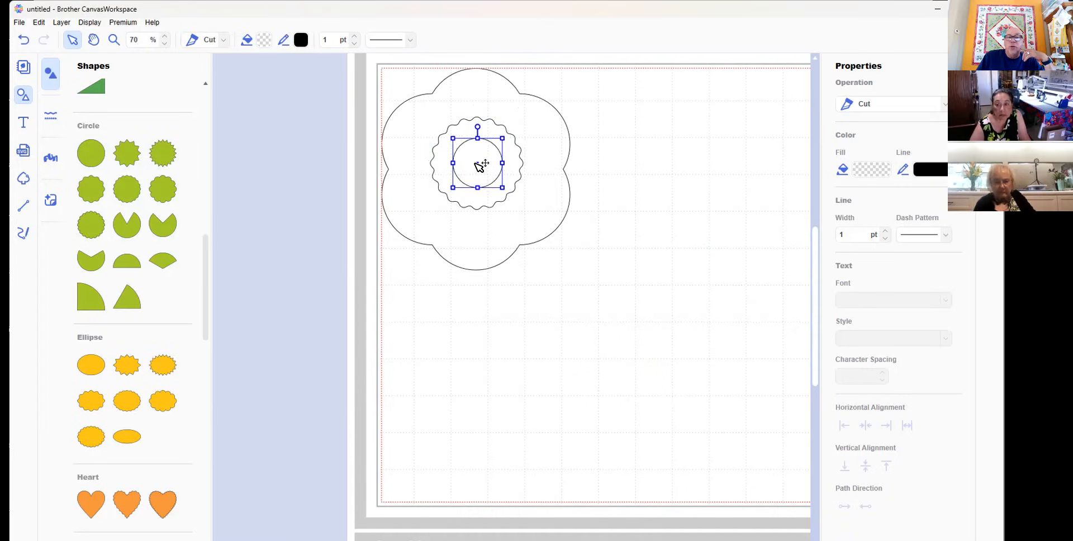
left_click(685, 178)
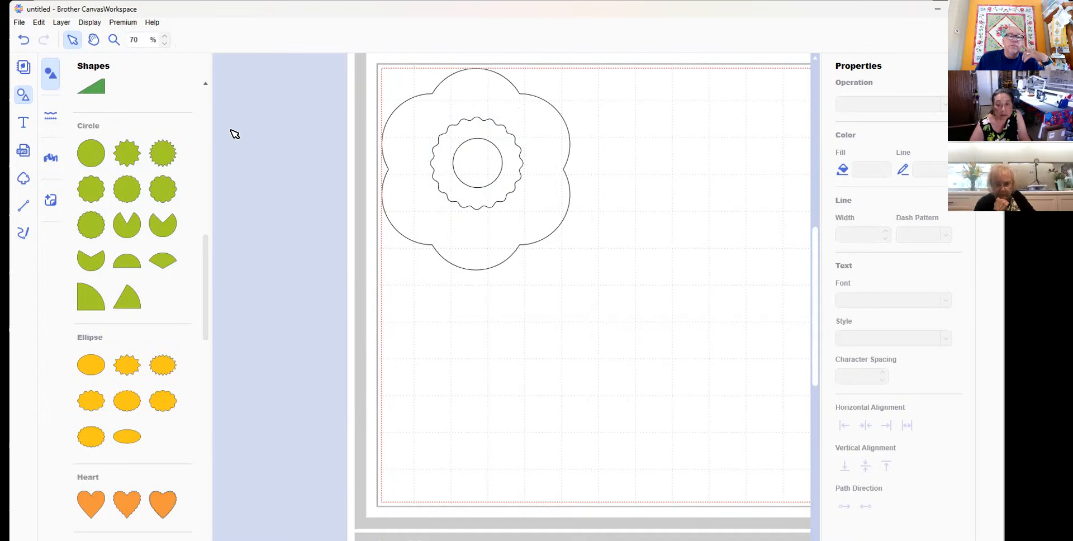
Select the flower and both circles with one selection box and delete them from the mat
left_click(23, 96)
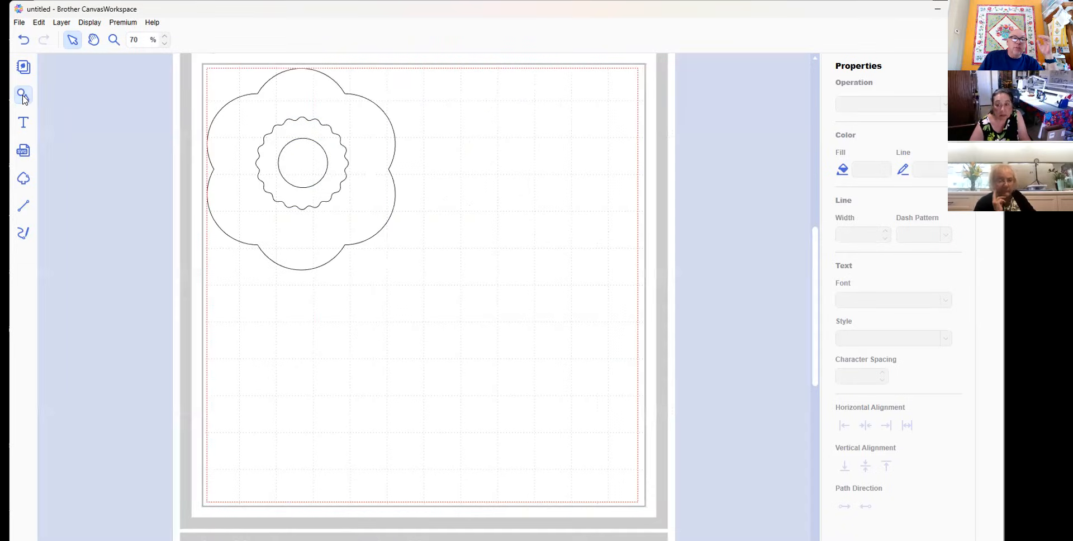
left_click(23, 95)
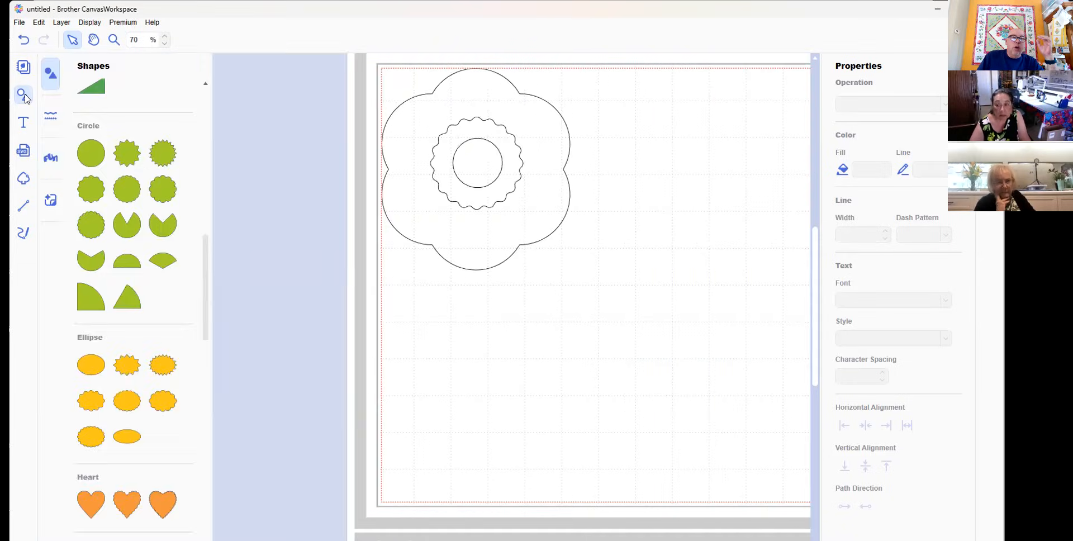
left_click_drag(339, 62, 661, 304)
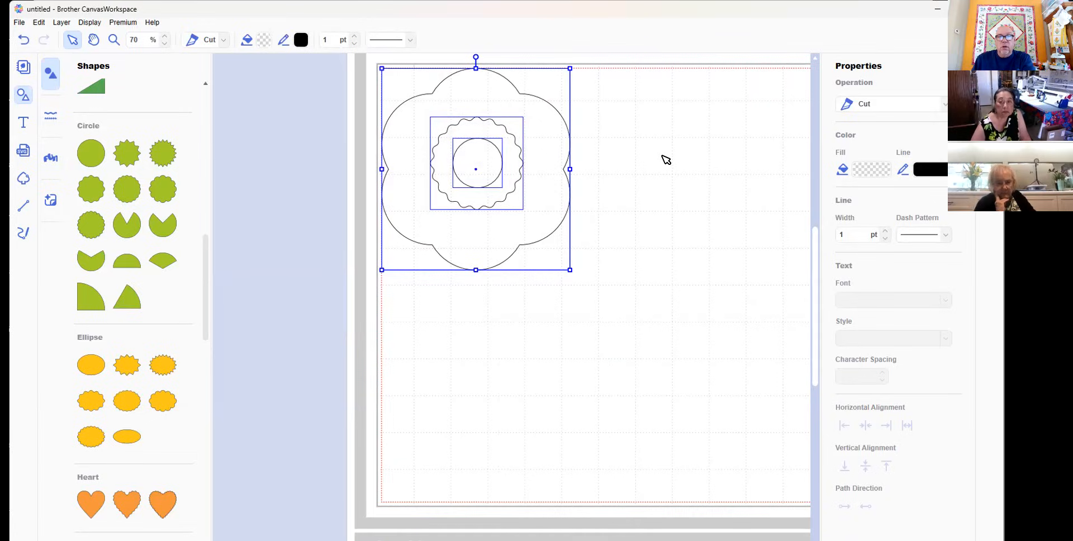
key("Delete")
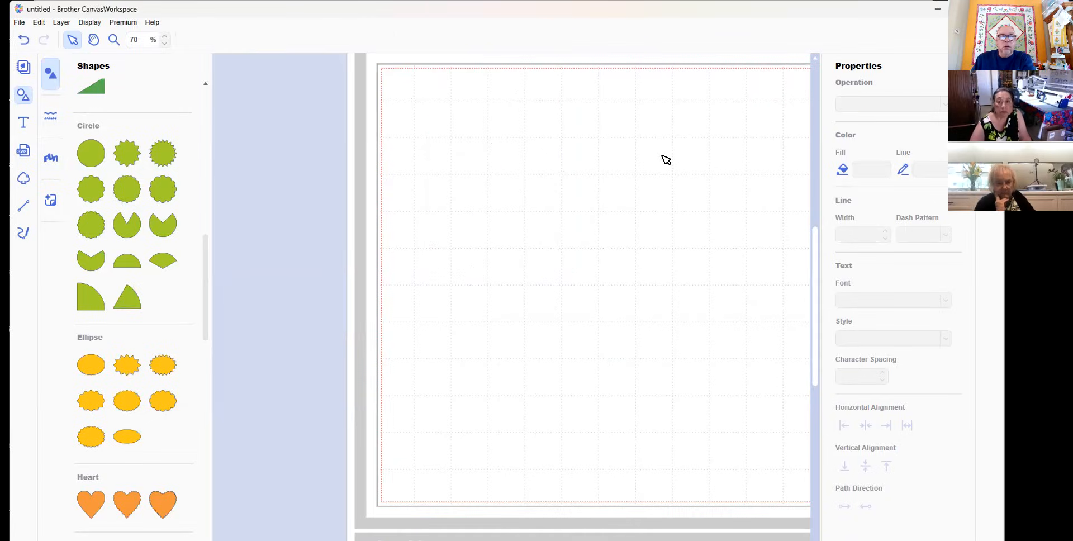
left_click(23, 95)
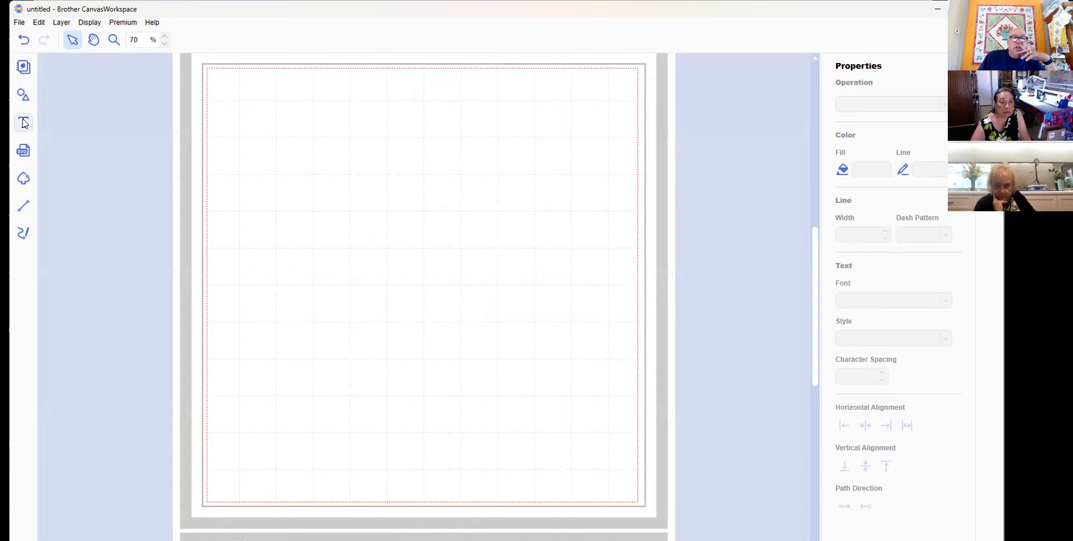
Add a first name in capital letters as Georgia text in the upper left area of the mat
left_click(23, 122)
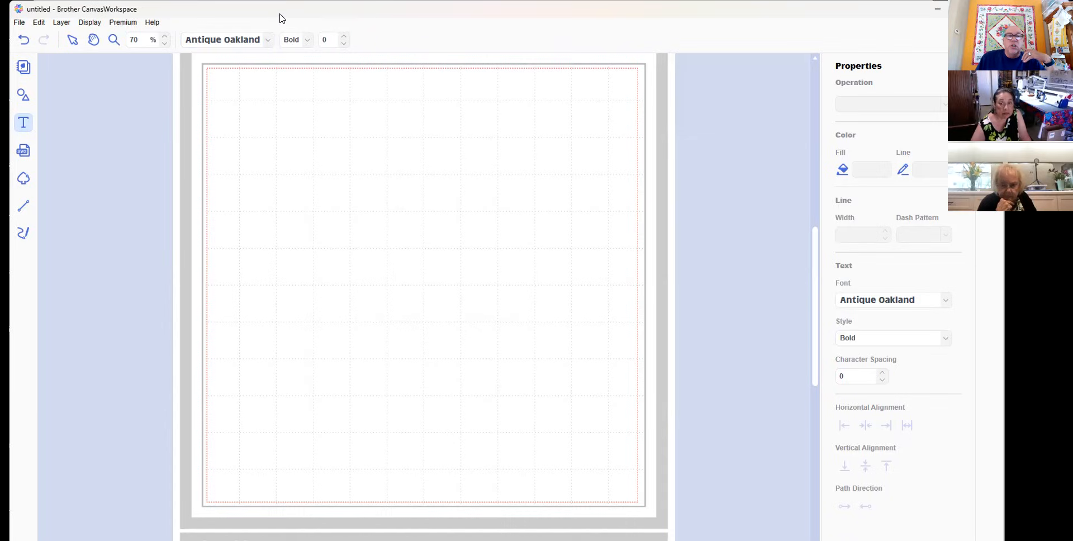
left_click(270, 41)
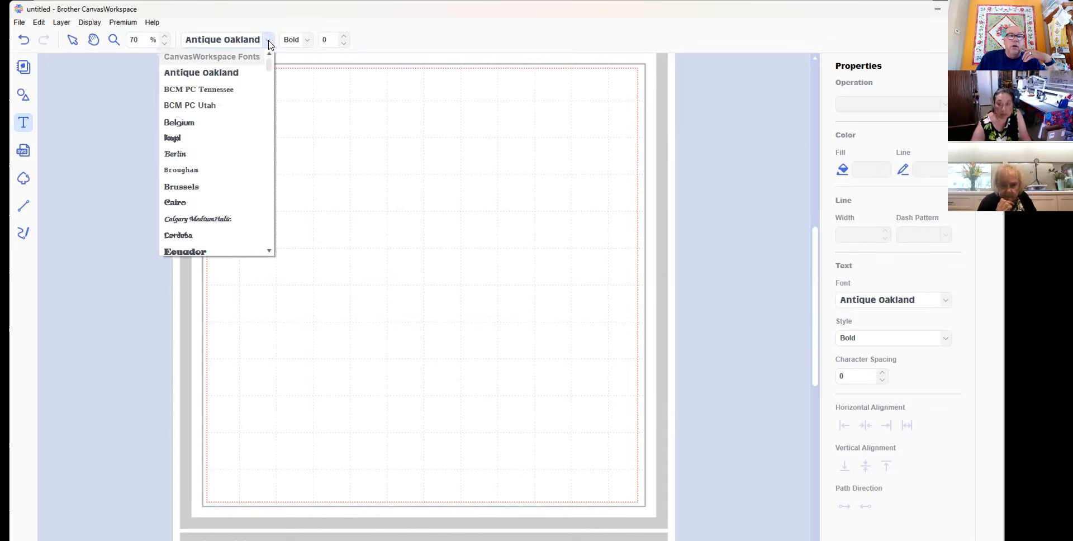
left_click_drag(267, 67, 269, 132)
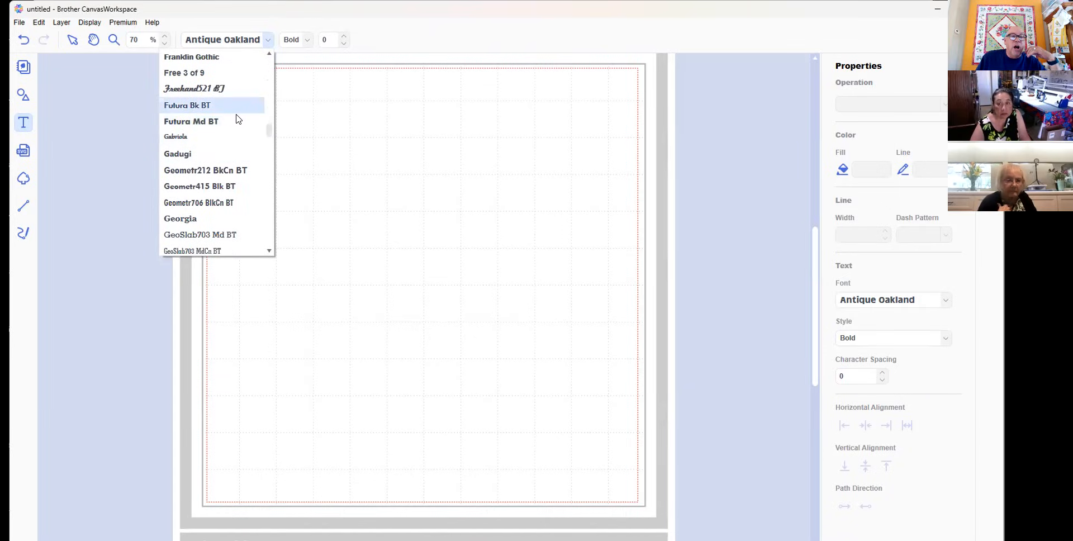
left_click(192, 223)
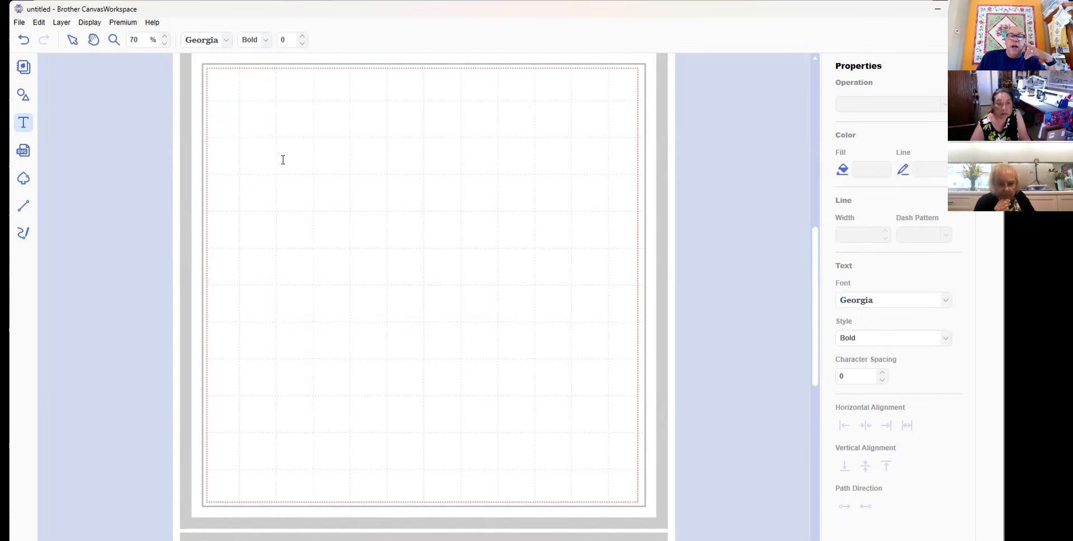
key("Escape")
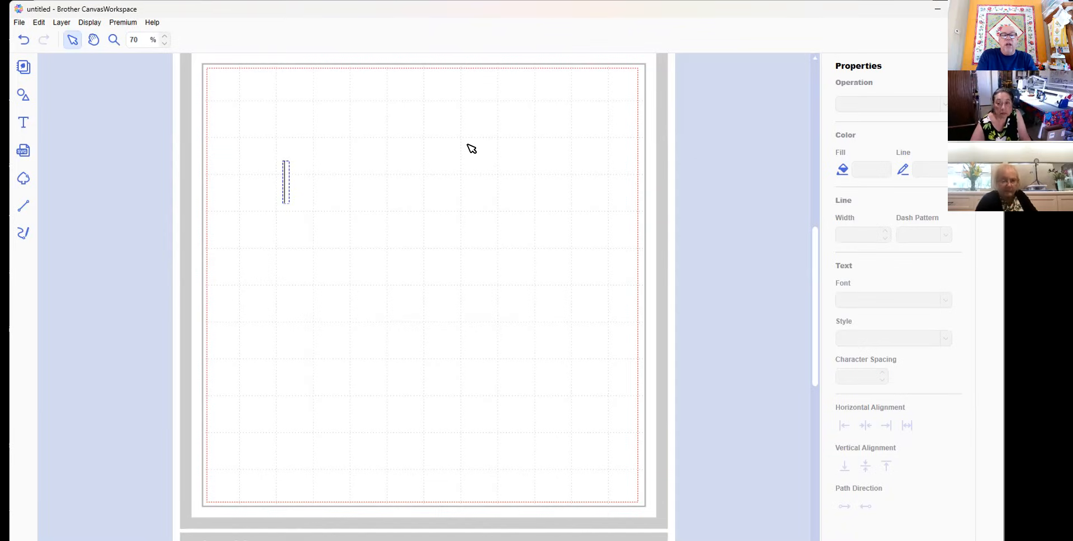
type("KYRA")
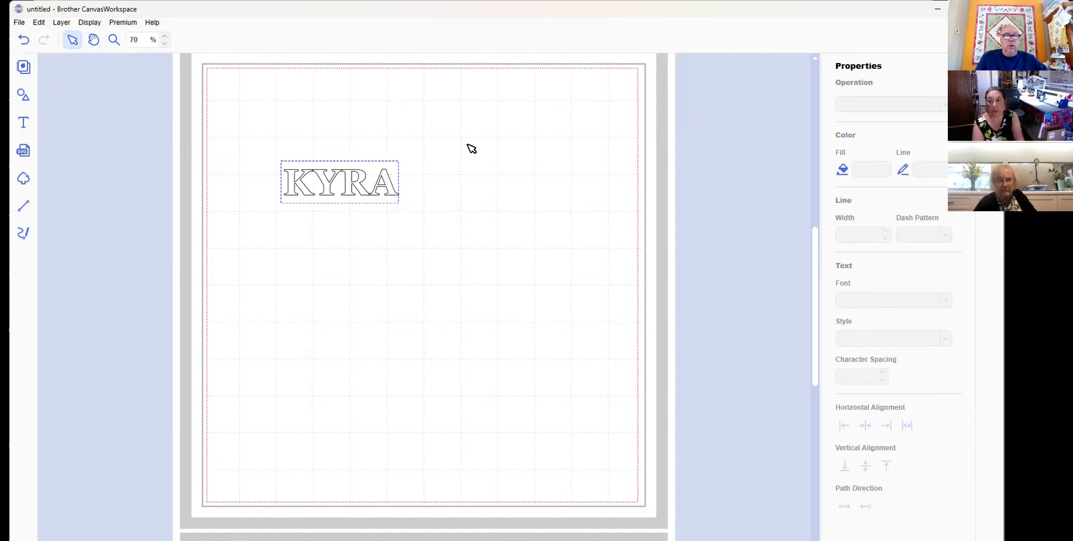
left_click(537, 145)
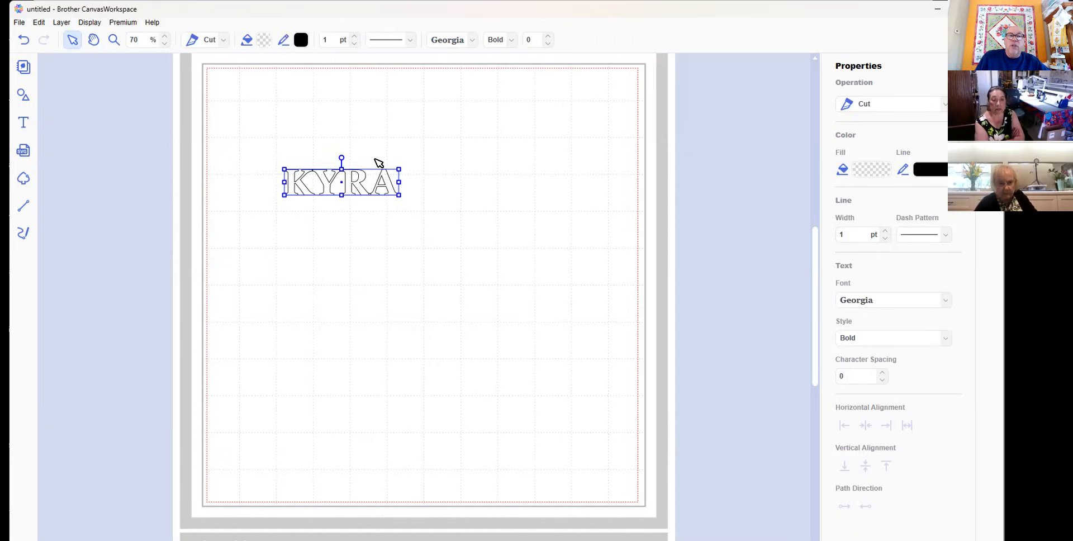
Enlarge the name text proportionally until it spans nearly the full width of the mat, and deselect it
left_click(512, 42)
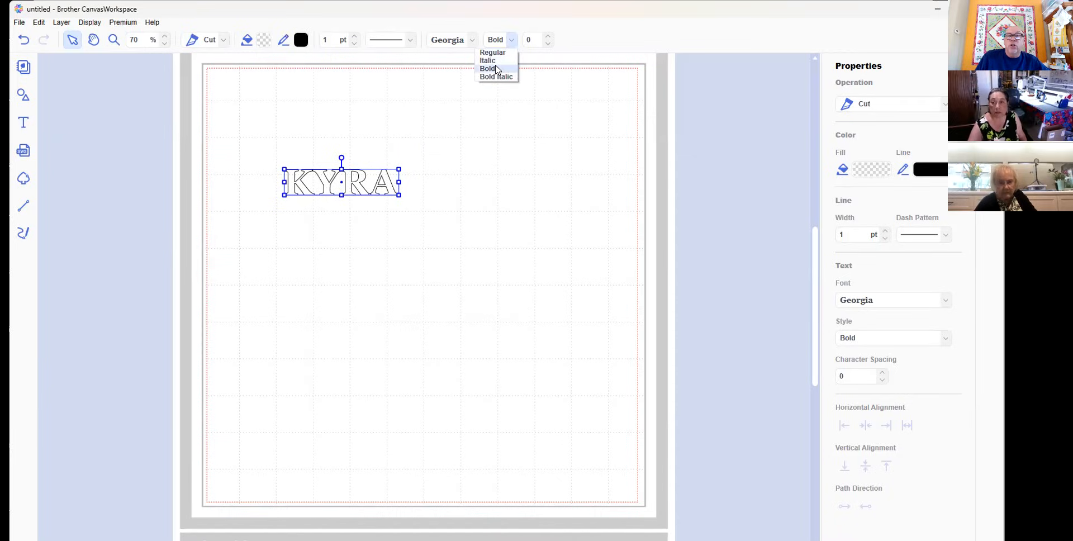
left_click(488, 47)
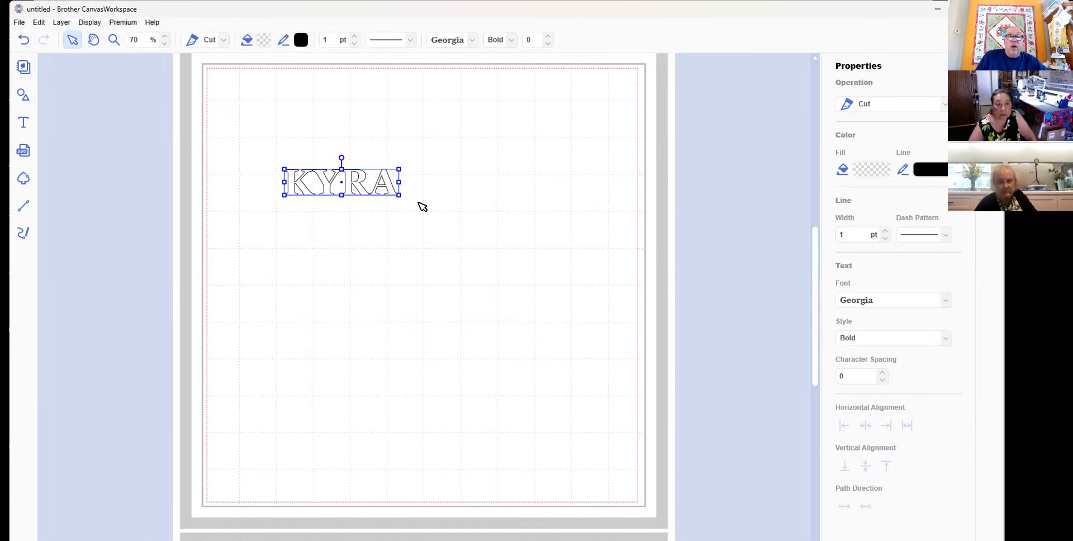
left_click_drag(399, 195, 628, 347)
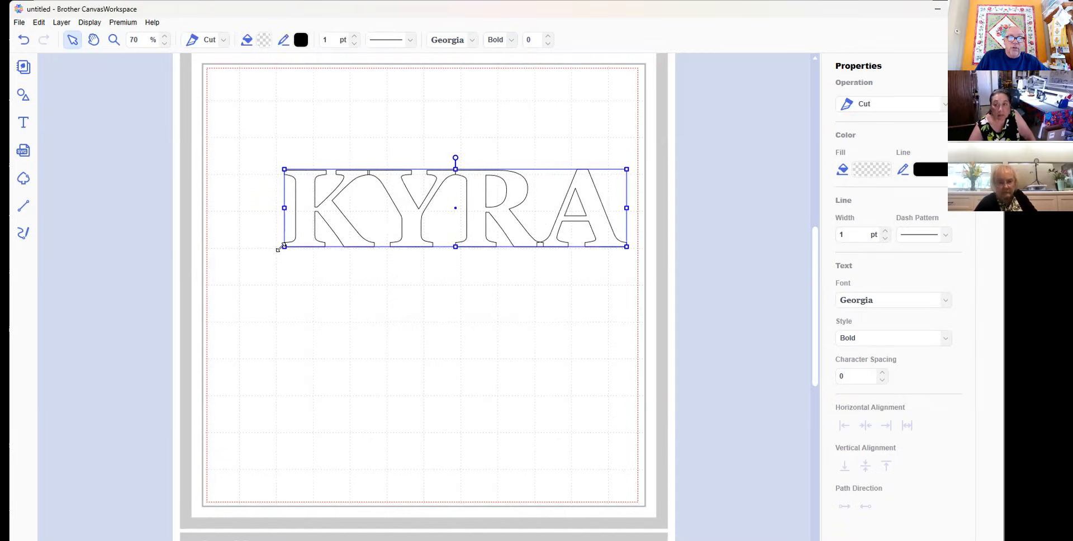
left_click_drag(281, 247, 229, 275)
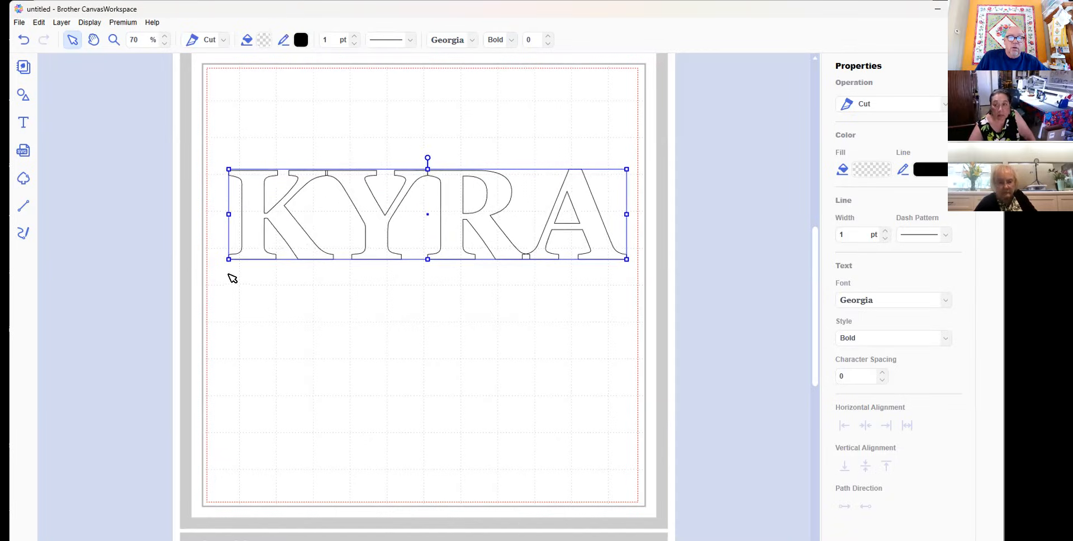
left_click(350, 132)
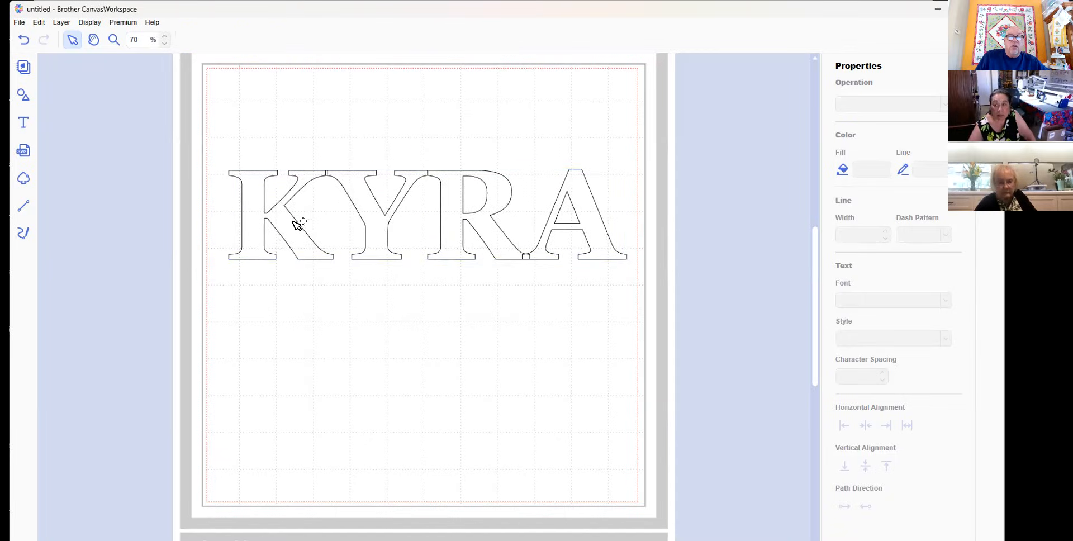
left_click(475, 228)
double_click(471, 229)
key("ctrl+a")
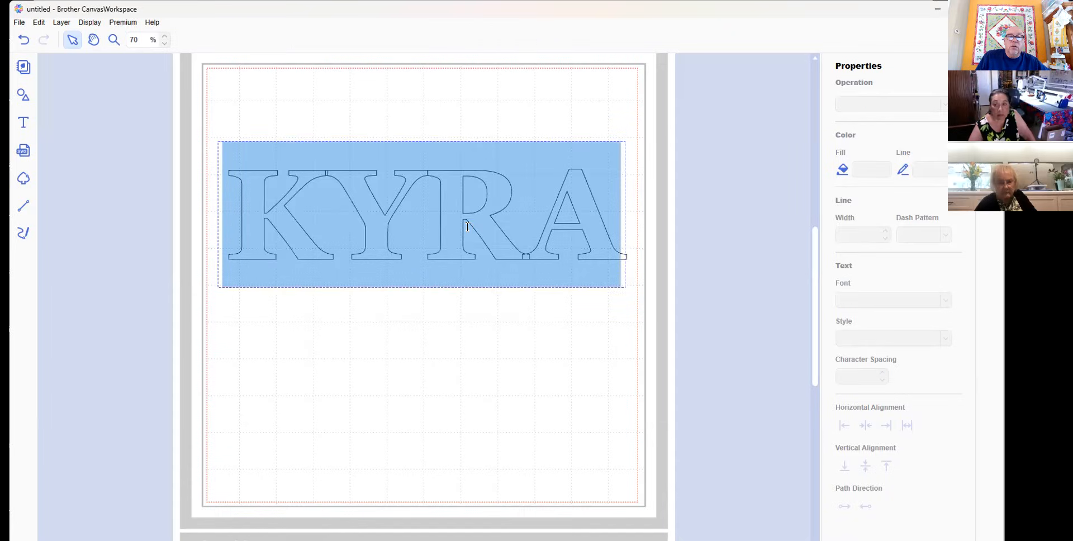
key("Escape")
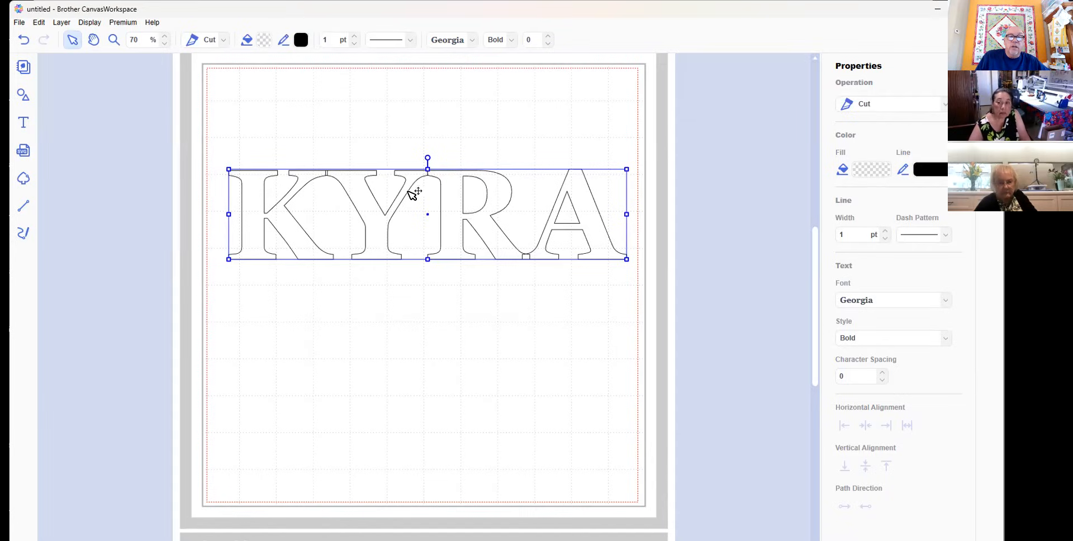
left_click(62, 22)
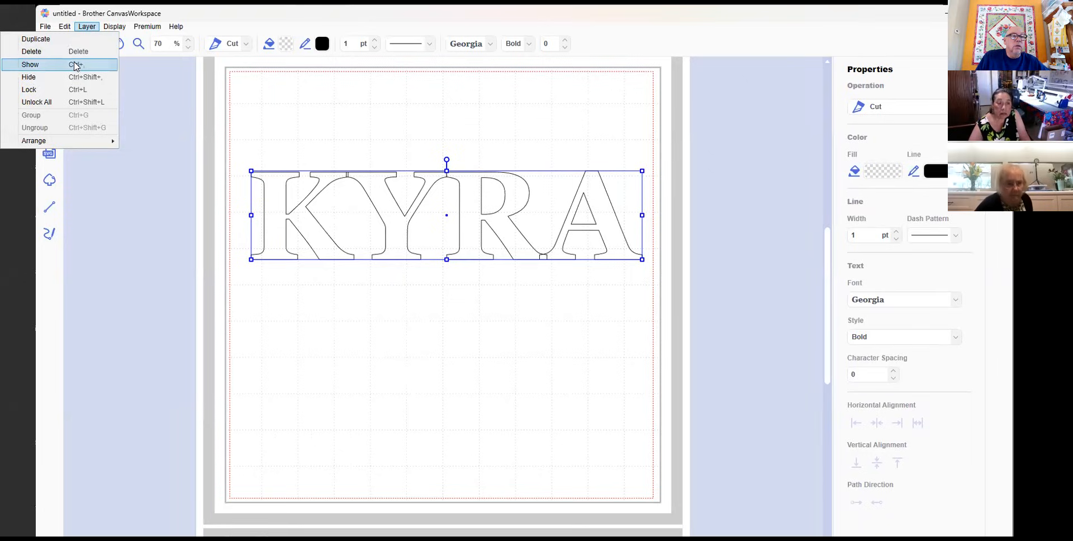
left_click(463, 163)
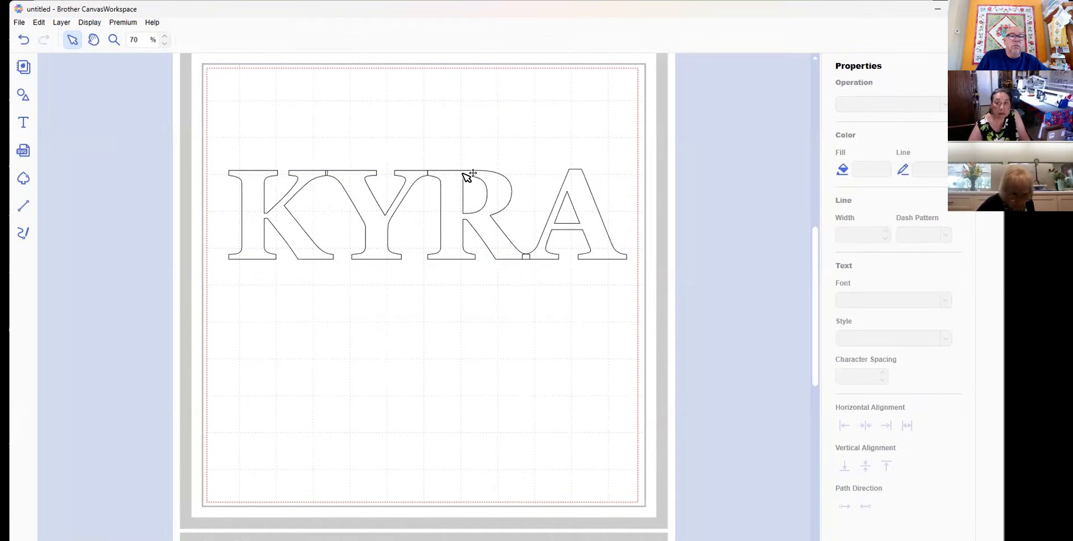
Place the text cursor before the name's last letter, leave text editing and delete the whole name from the mat
left_click(466, 177)
double_click(466, 176)
double_click(454, 204)
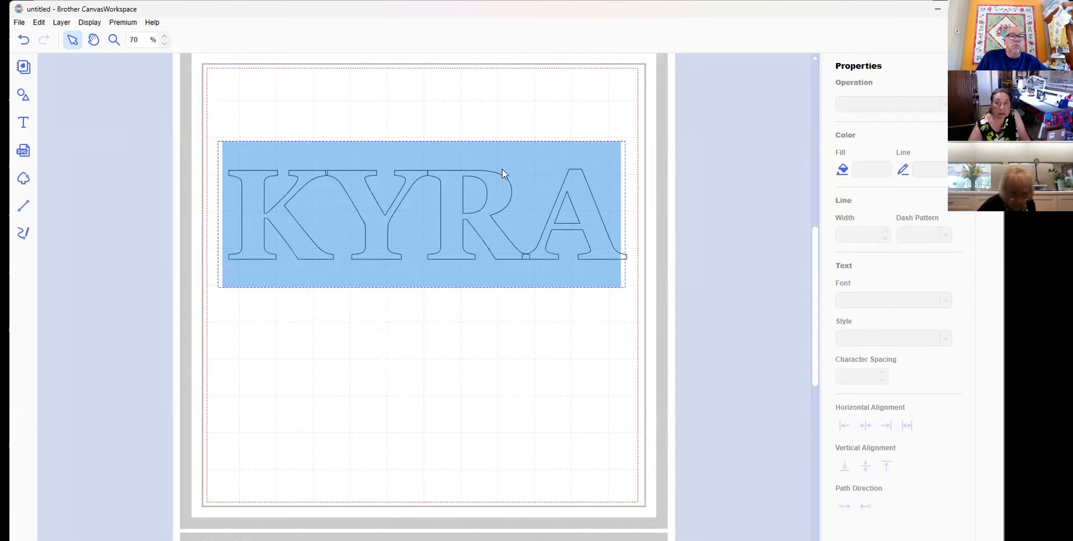
left_click(520, 172)
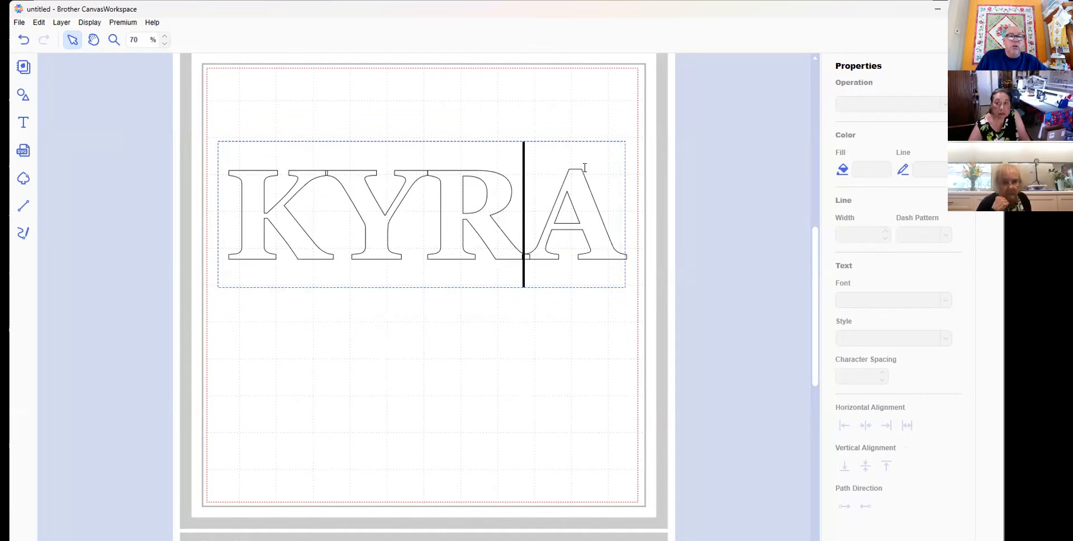
key("Escape")
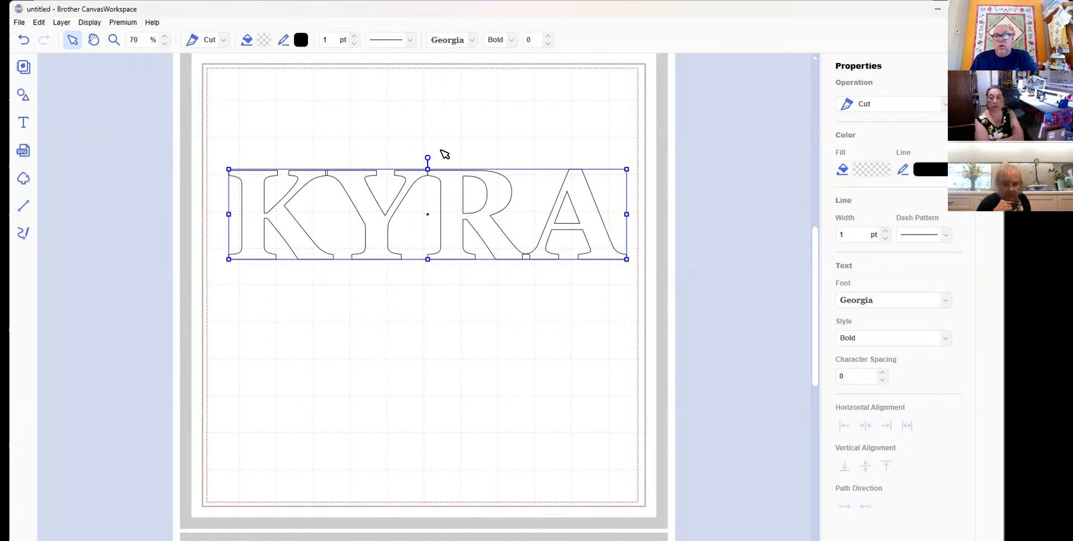
key("Delete")
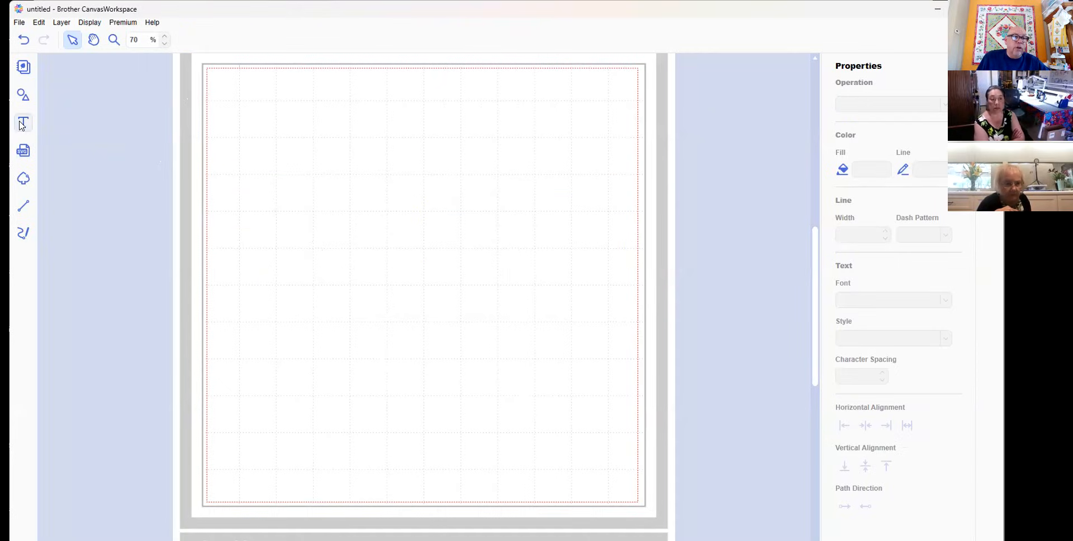
Add the name's first two letters in lowercase as separate Georgia text objects, spaced apart in the upper part of the mat
left_click(21, 124)
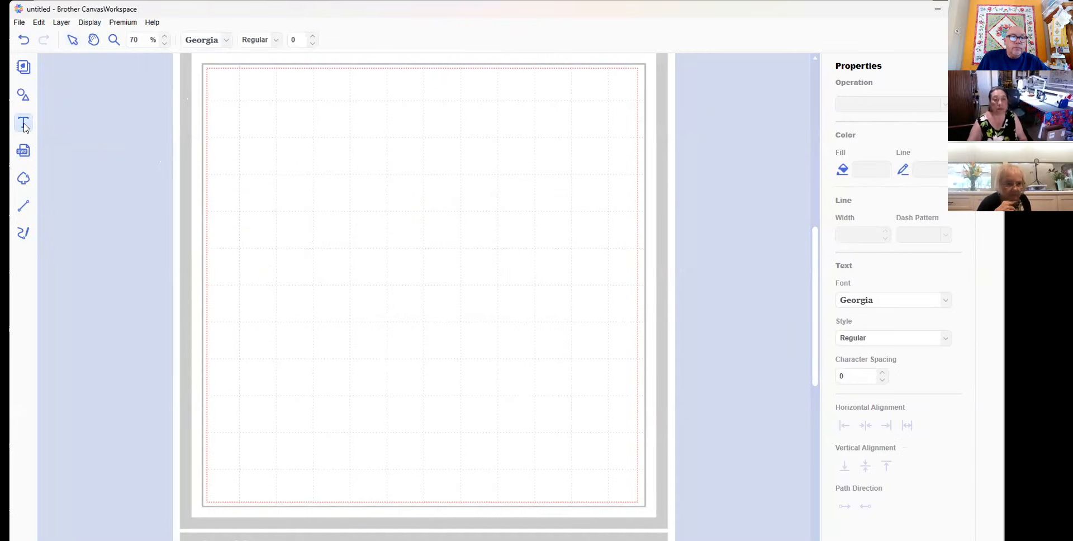
left_click(260, 162)
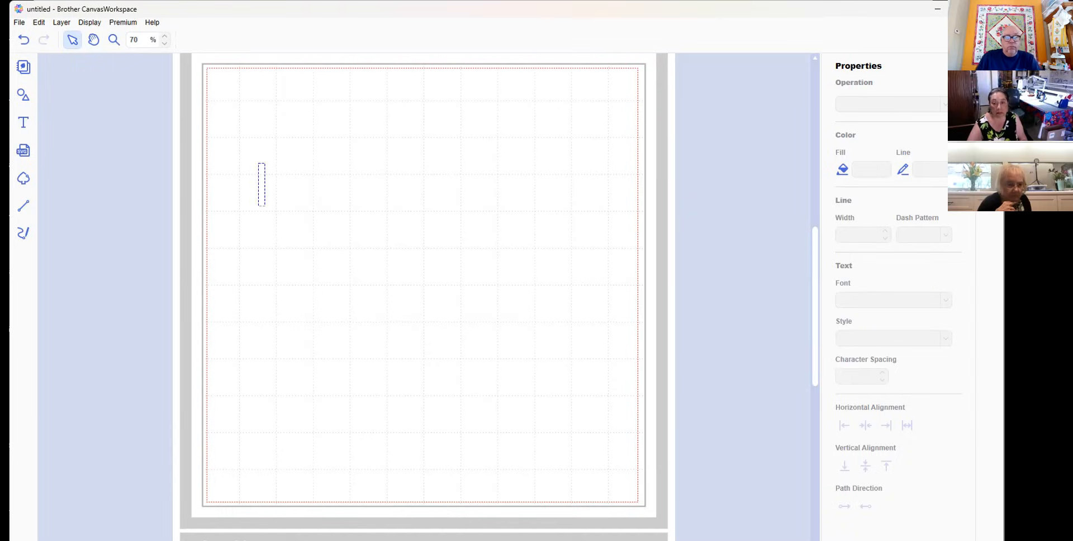
type("k")
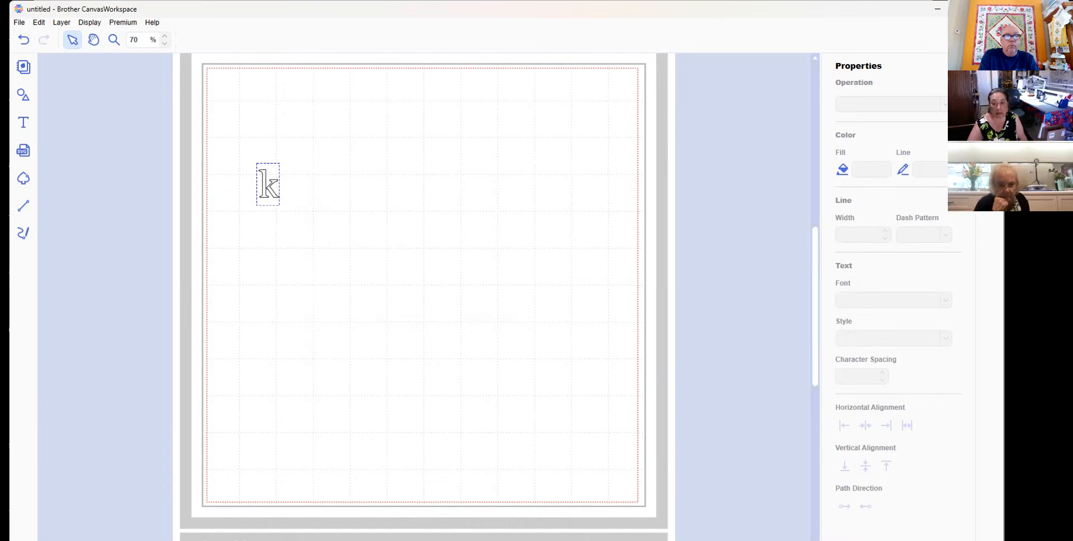
left_click(270, 185)
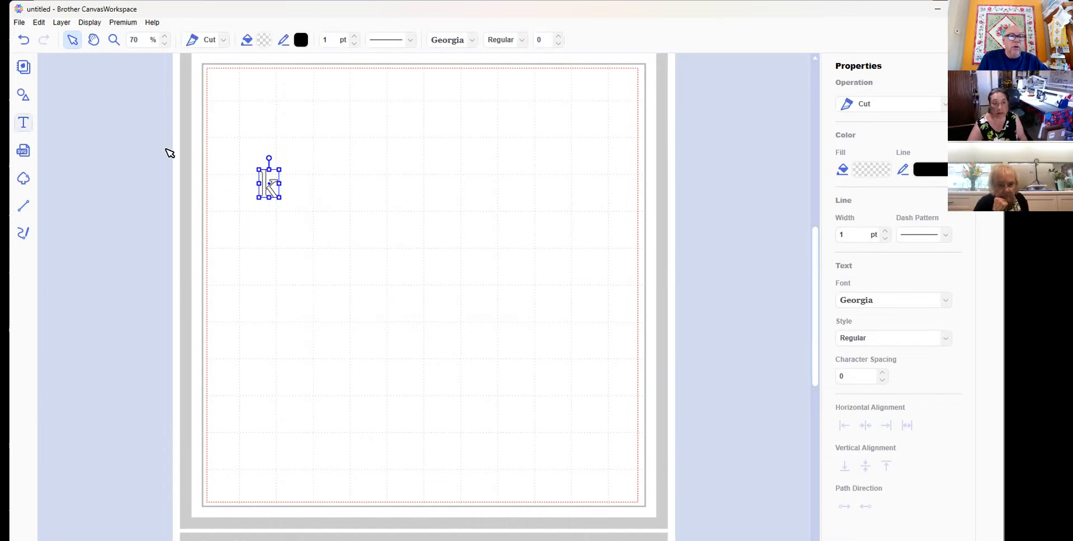
left_click(345, 193)
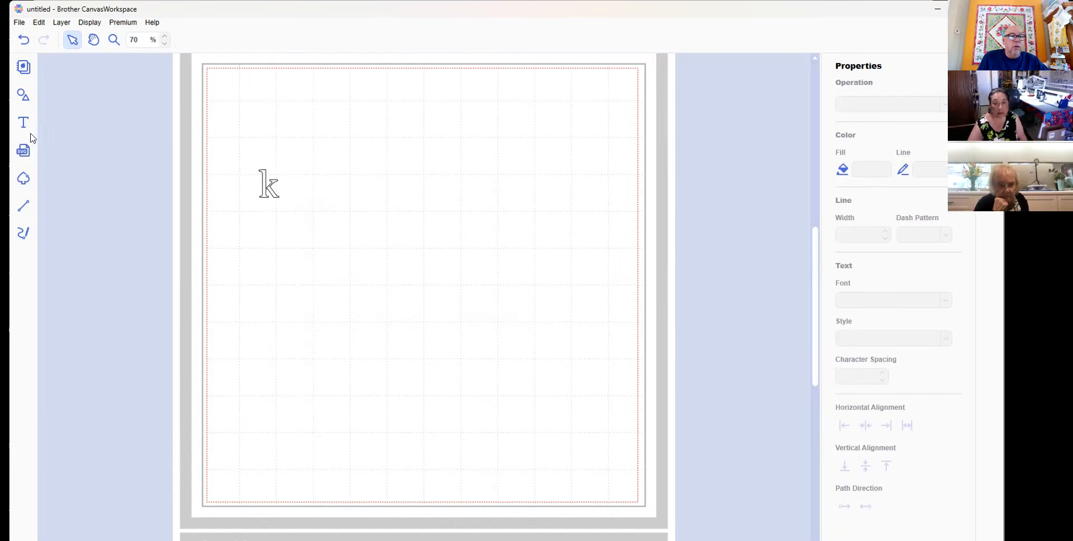
left_click(32, 128)
left_click(339, 177)
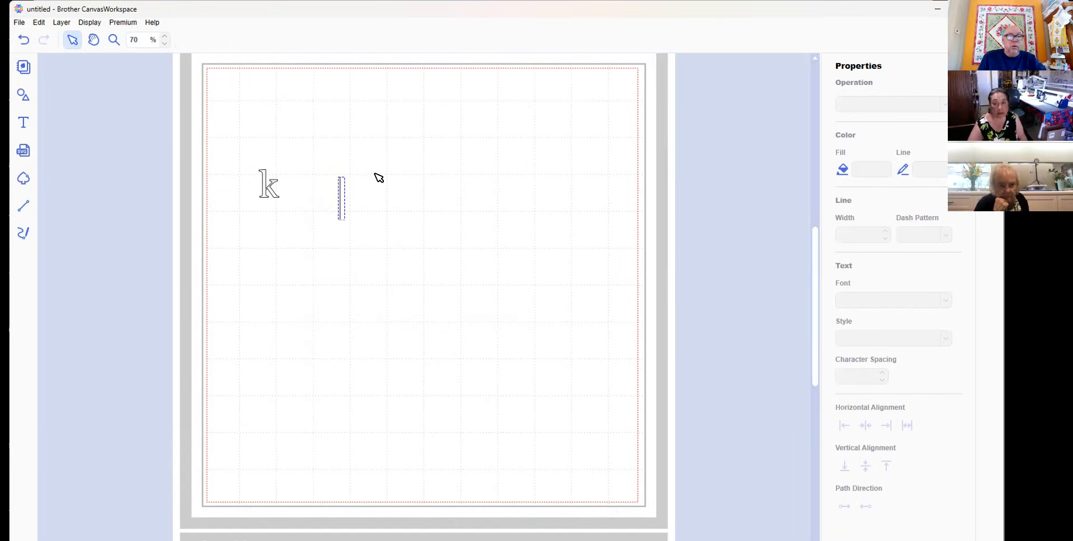
type("y")
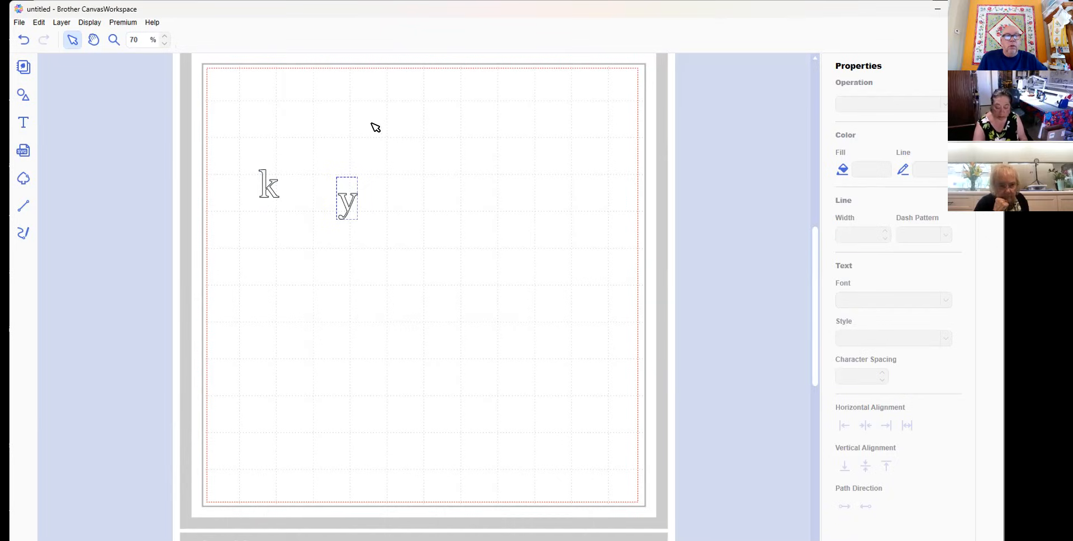
left_click(232, 294)
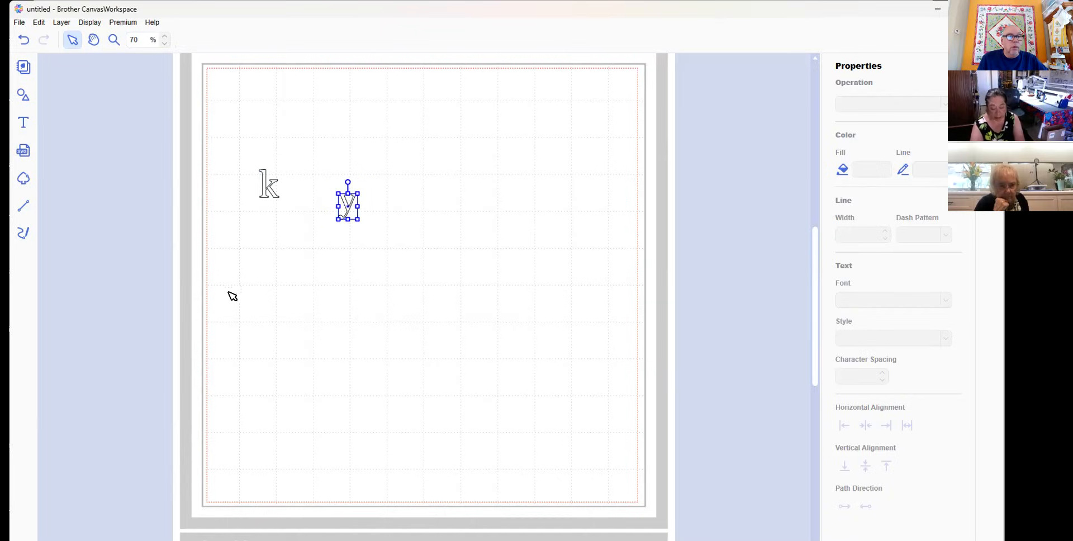
Add the name's last two letters as separate lowercase Georgia text objects, continuing the row with each letter slightly lower
left_click(22, 123)
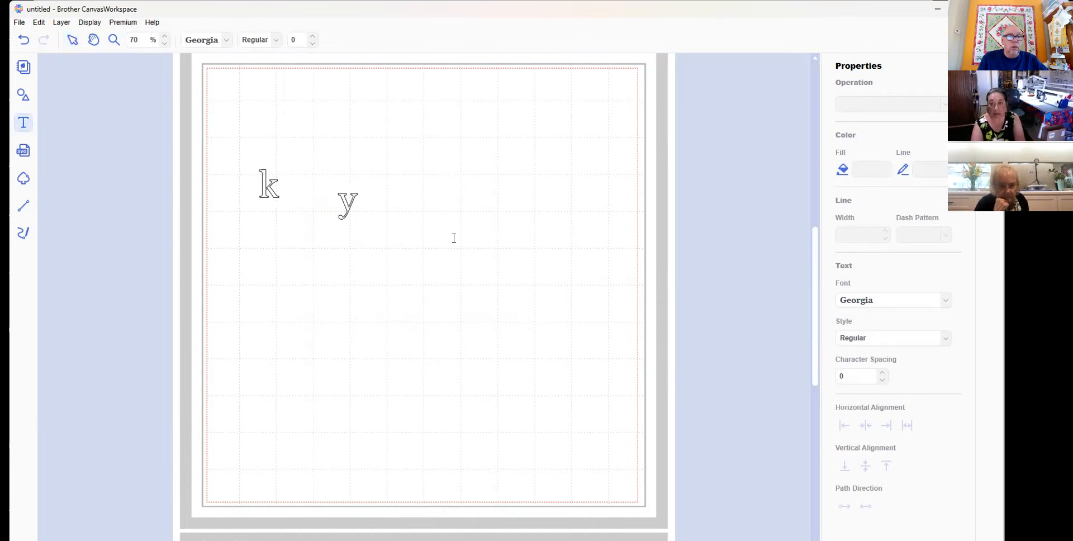
left_click(430, 206)
type("r")
key("Escape")
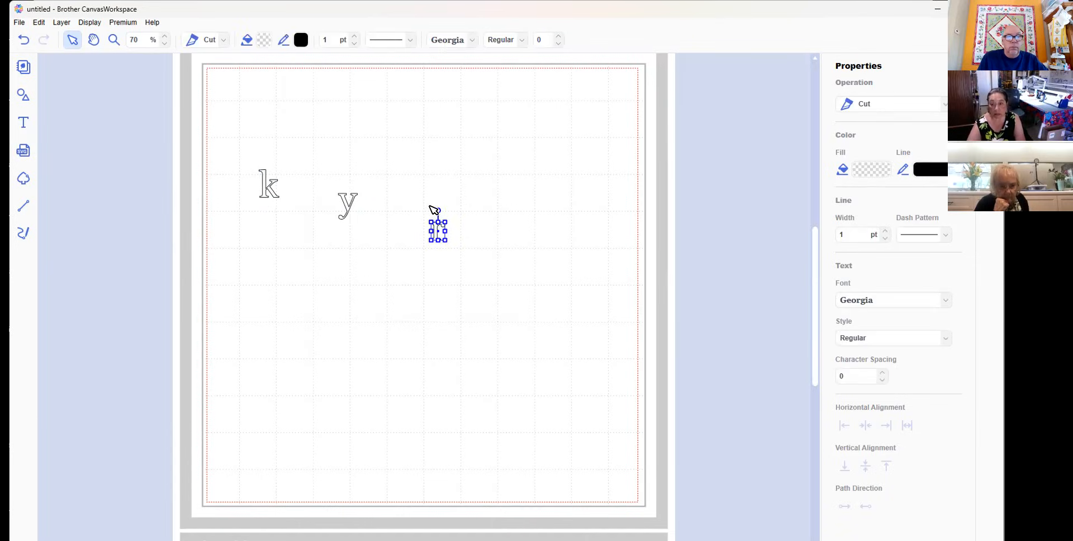
left_click(23, 122)
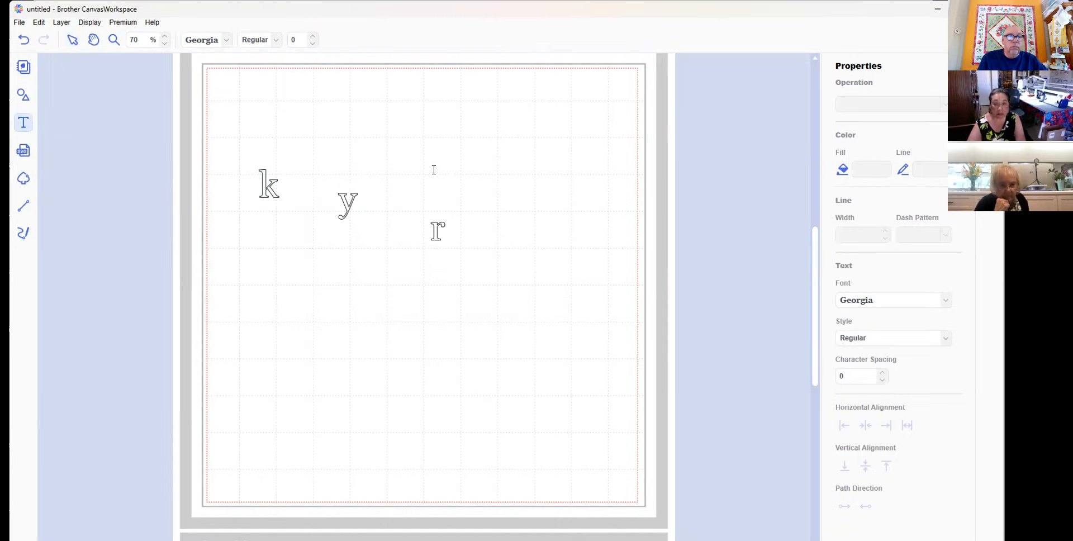
left_click(518, 241)
type("a")
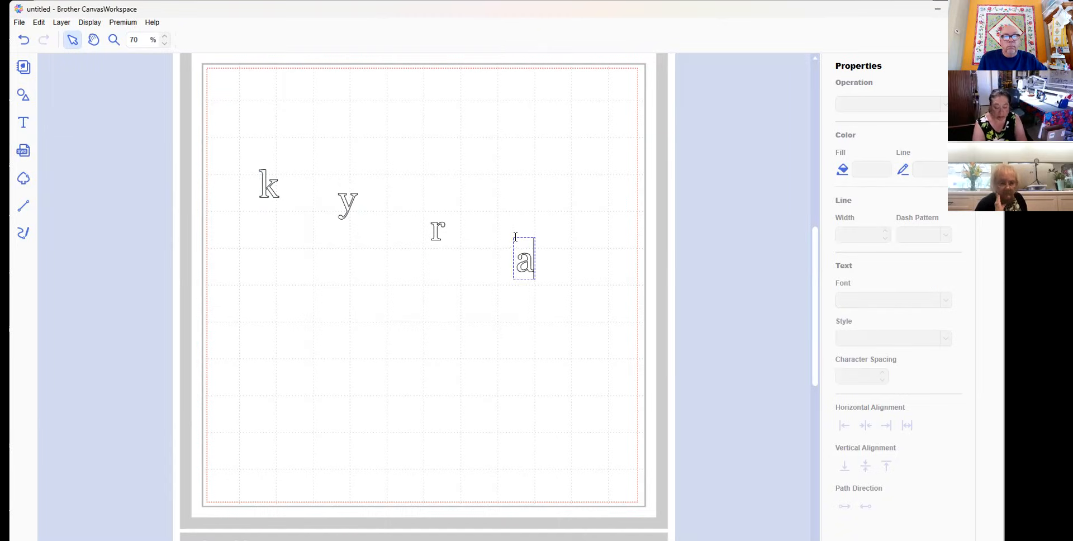
key("Escape")
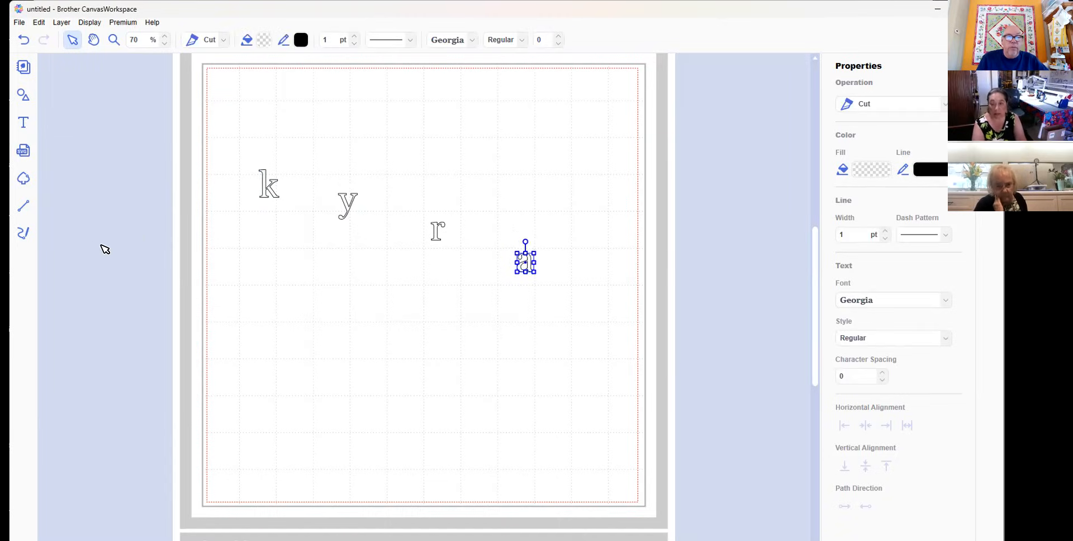
Enlarge the first two letters proportionally and place the second one slightly lower beside the first
left_click(264, 193)
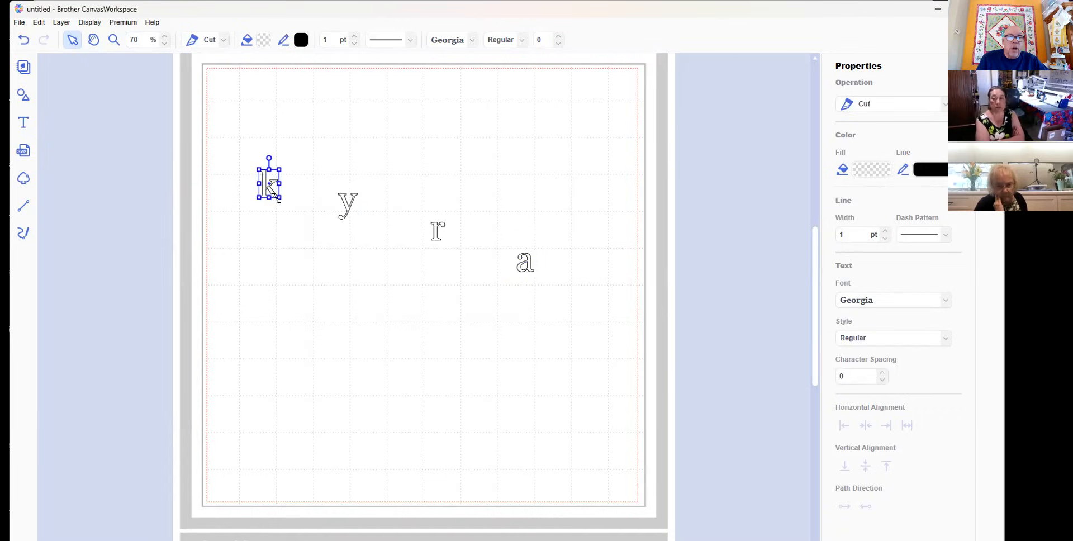
left_click_drag(279, 198, 337, 277)
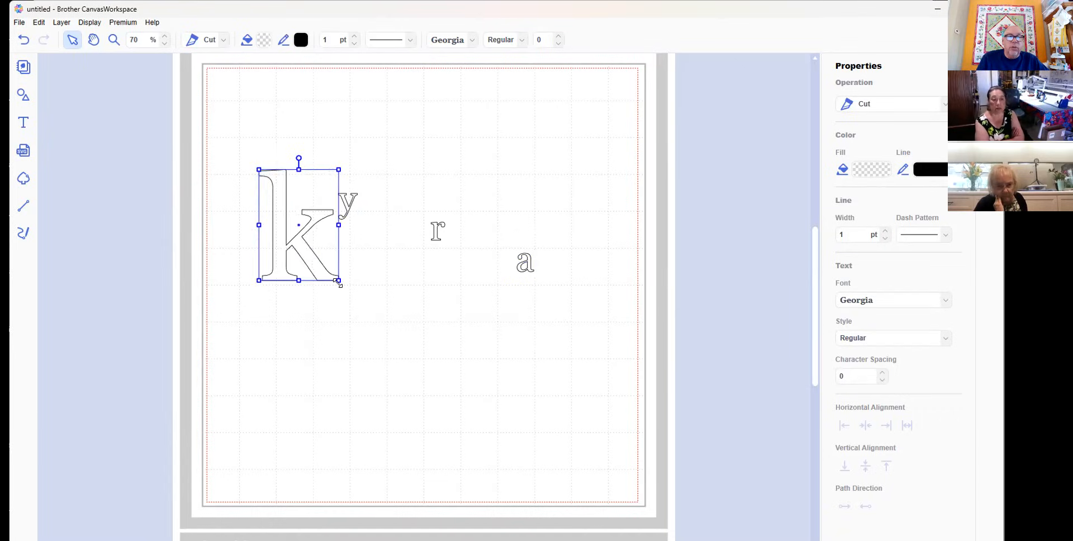
left_click(348, 204)
left_click_drag(358, 219, 407, 283)
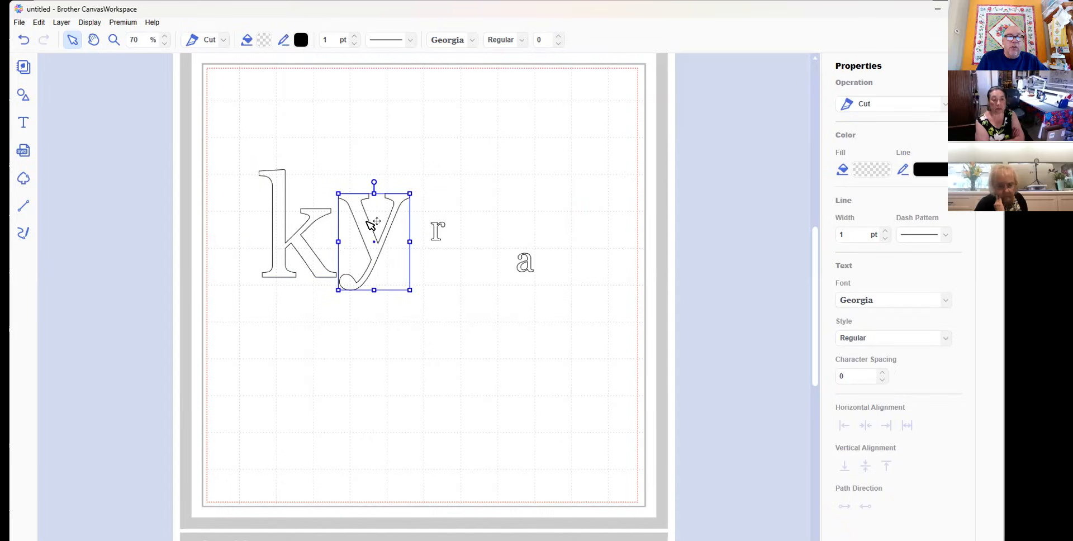
left_click_drag(373, 237, 378, 269)
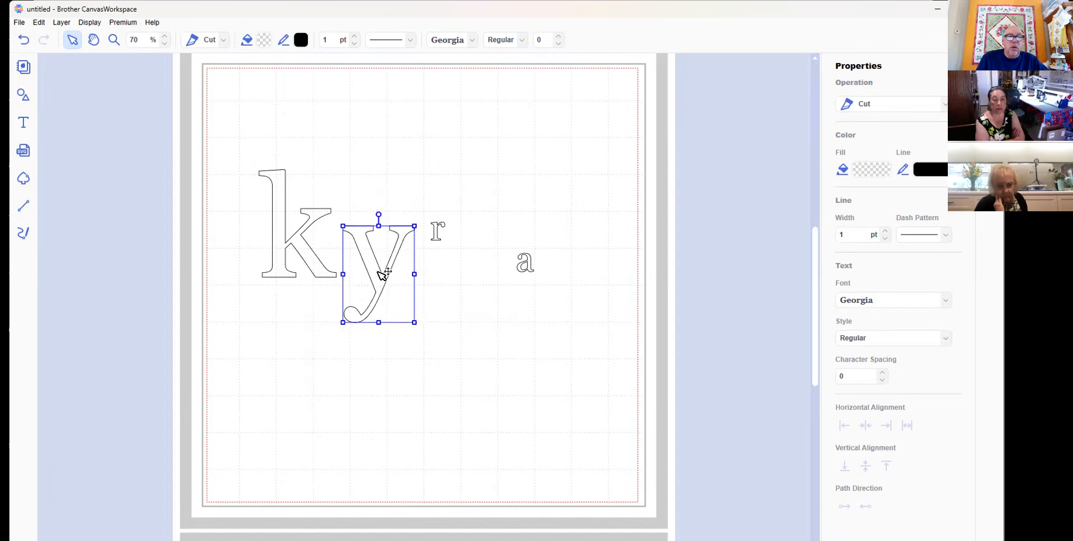
left_click_drag(416, 215, 434, 189)
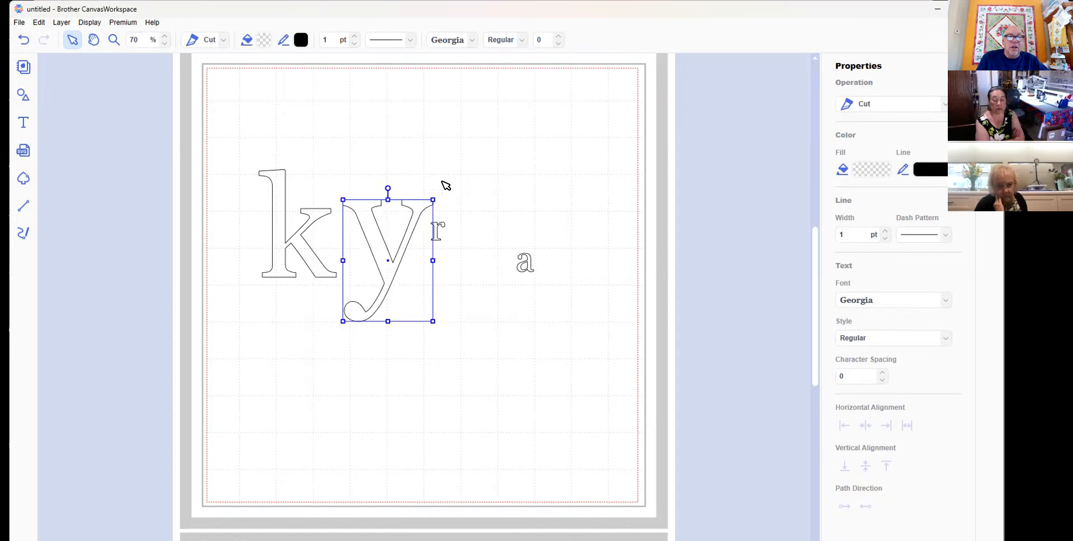
Enlarge the third and last letters, move the last one close to the third and deselect it
left_click(441, 226)
left_click_drag(445, 241, 486, 294)
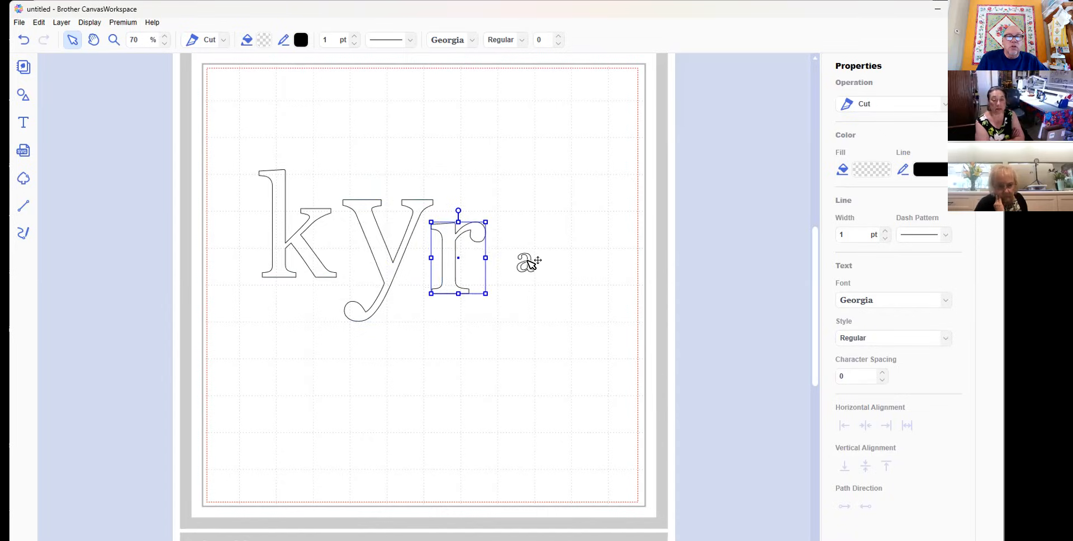
left_click(528, 261)
left_click_drag(535, 252, 574, 208)
left_click_drag(549, 241, 525, 232)
left_click(571, 314)
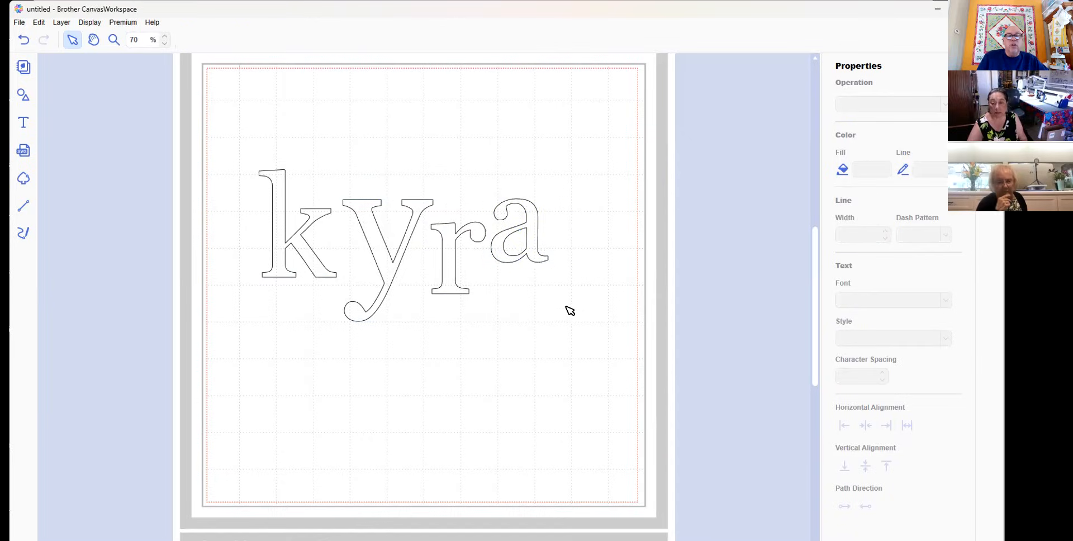
Shrink the first letter slightly, move it closer to the second letter and deselect it
left_click(286, 243)
left_click_drag(335, 275, 328, 267)
left_click_drag(297, 221, 312, 229)
left_click(586, 213)
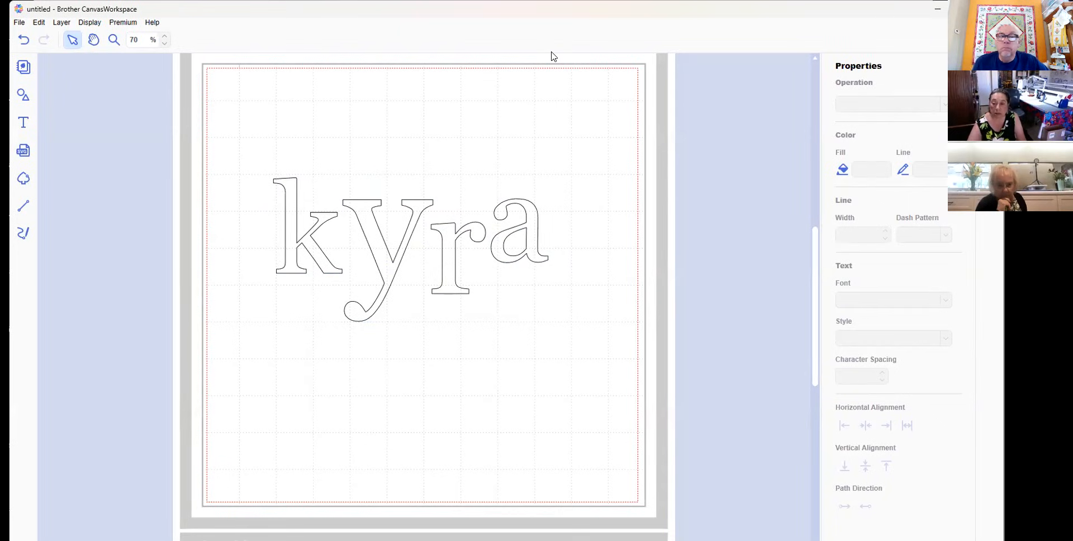
Try the Belgium font on the first letter and replace it with Antique Oakland
left_click(302, 243)
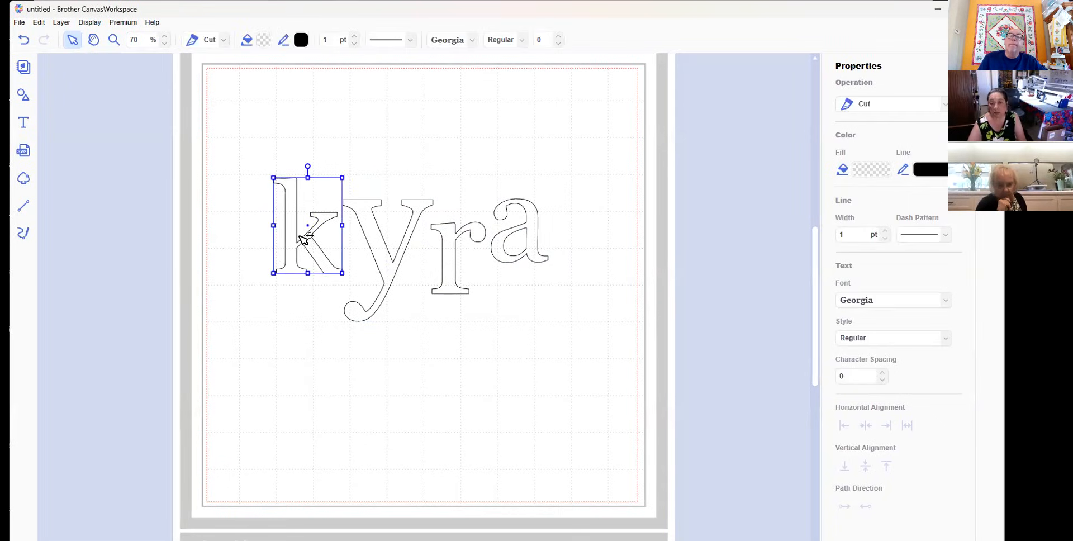
left_click(473, 40)
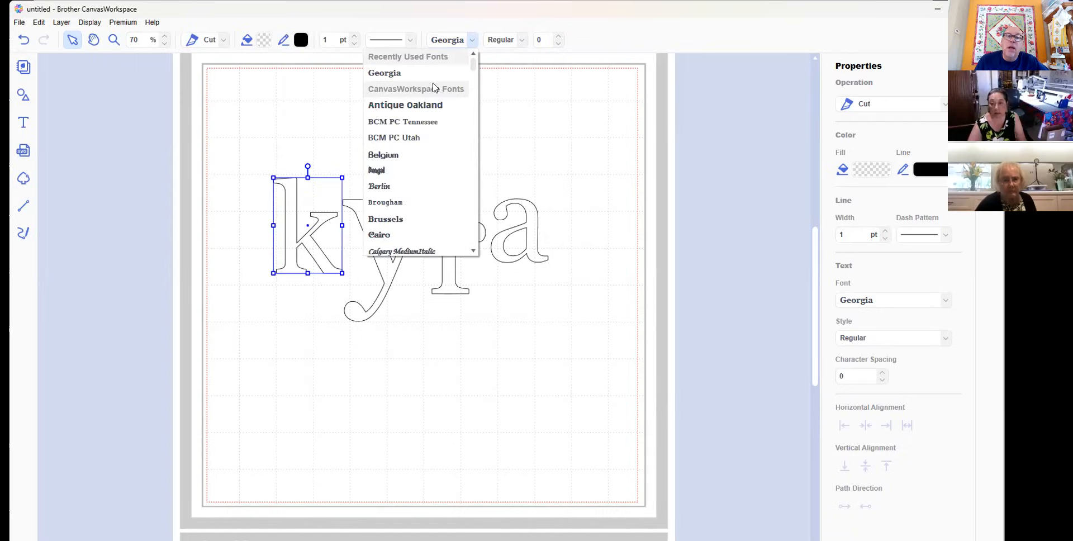
left_click(395, 161)
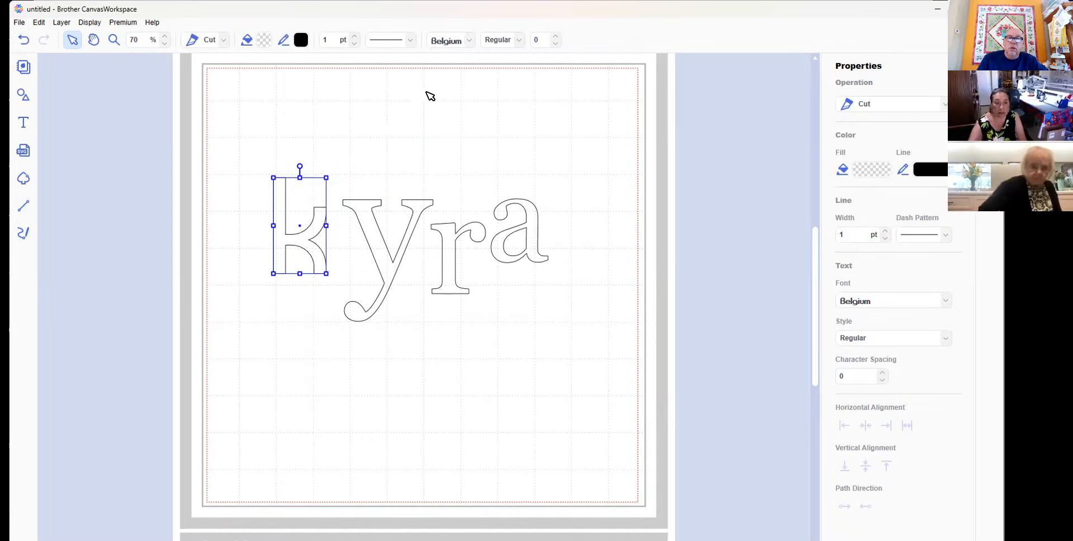
left_click(470, 41)
left_click(416, 122)
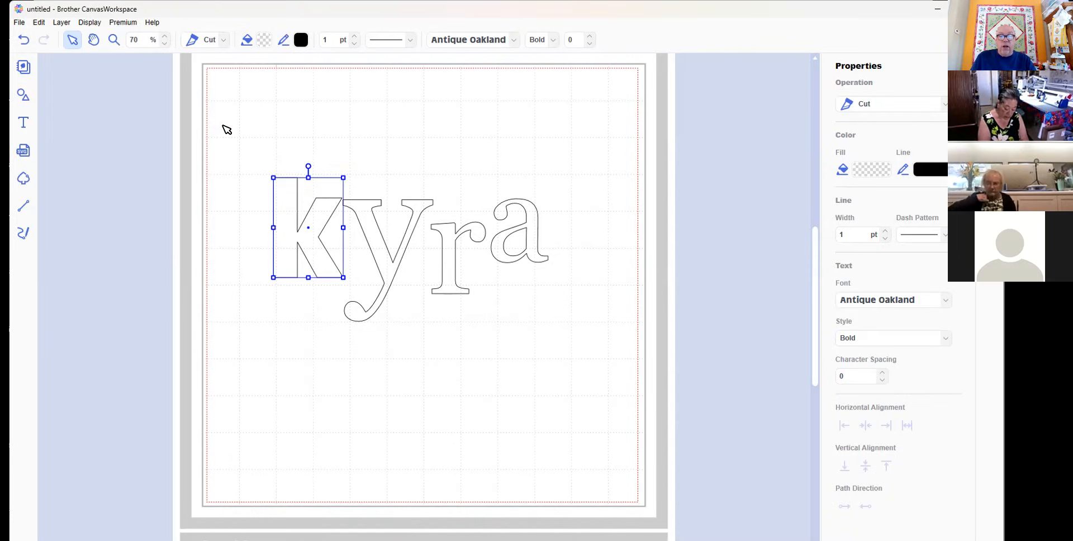
Select all four letters together, flip them vertically and back, and mirror them horizontally
left_click_drag(227, 128, 707, 372)
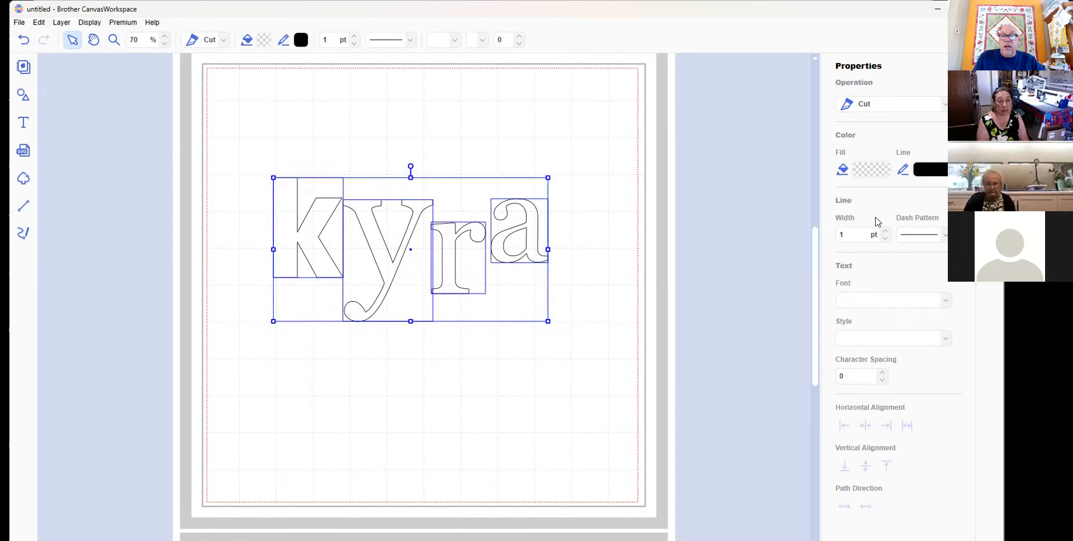
double_click(812, 15)
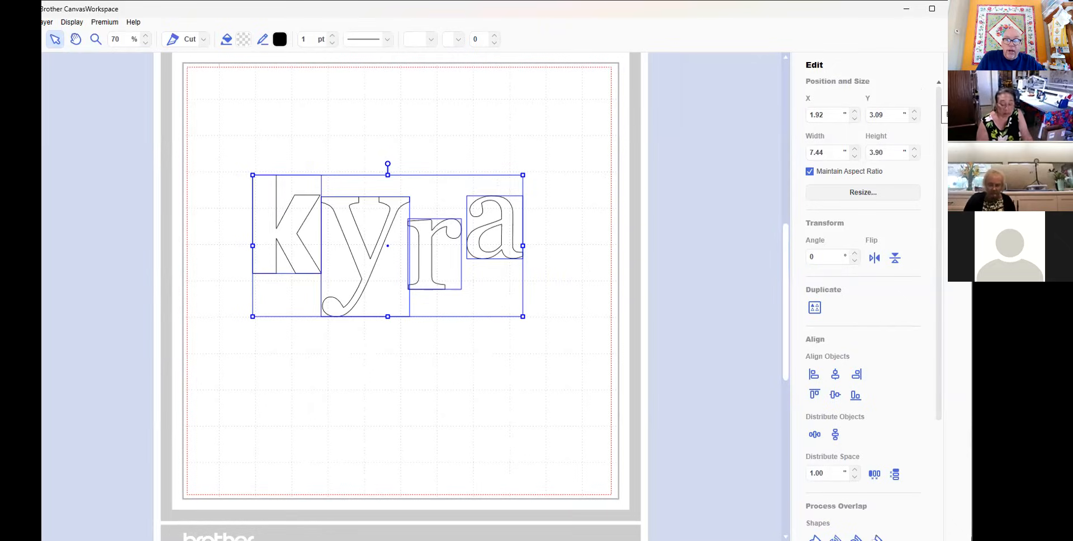
left_click_drag(222, 146, 581, 335)
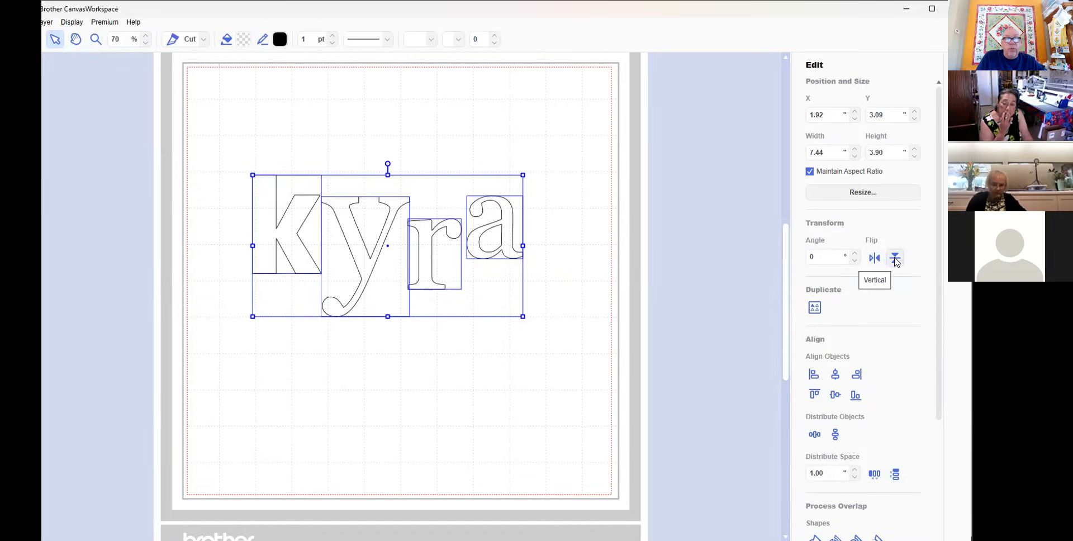
left_click(895, 259)
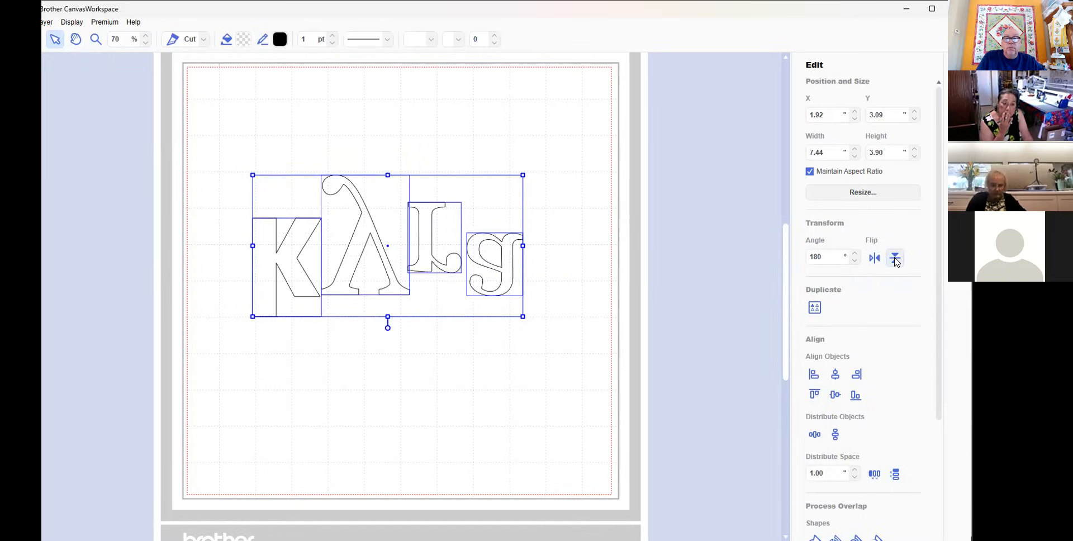
left_click(895, 259)
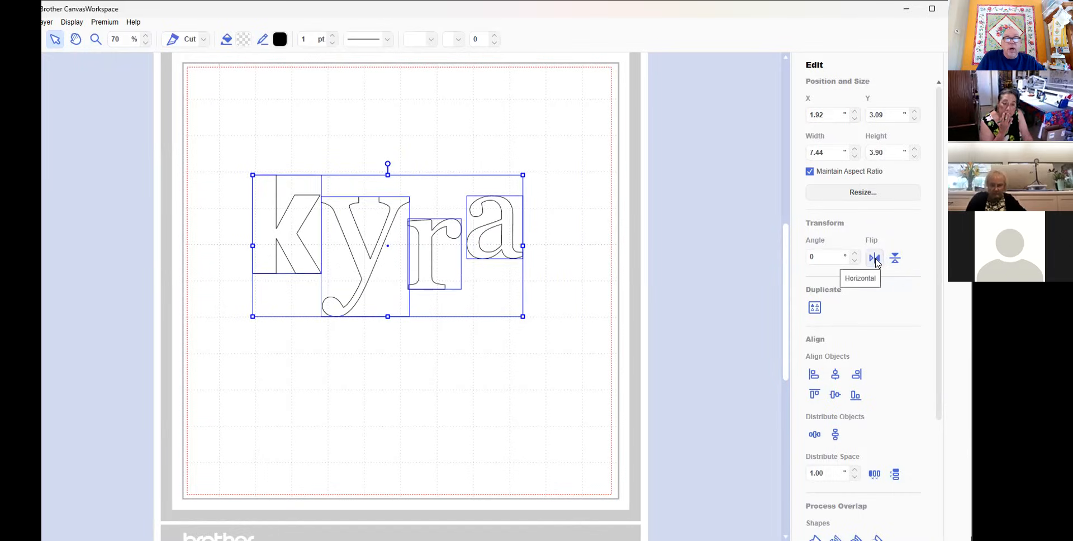
left_click(875, 258)
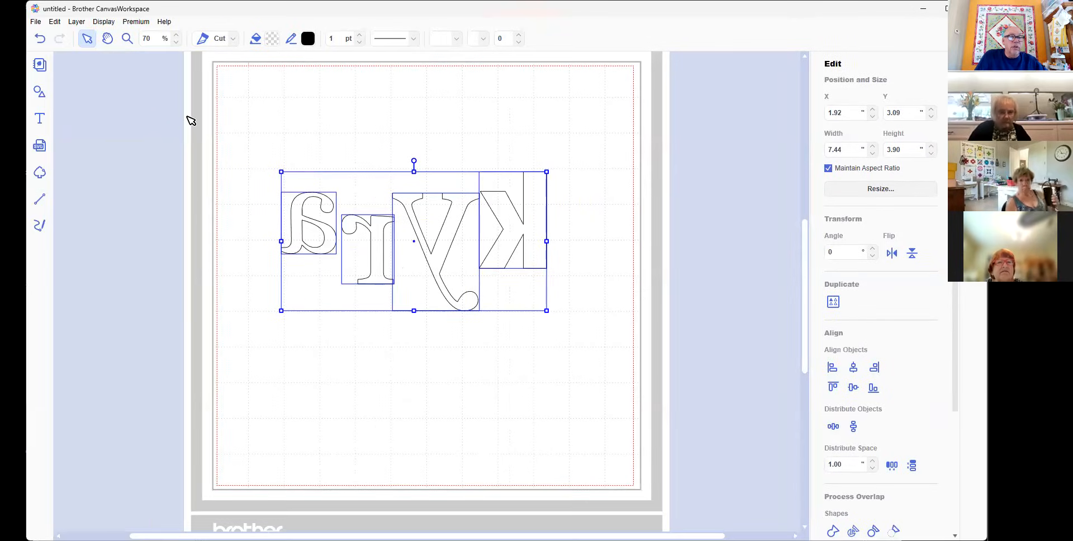
Delete the four selected letters and start importing a file from the computer
key("Delete")
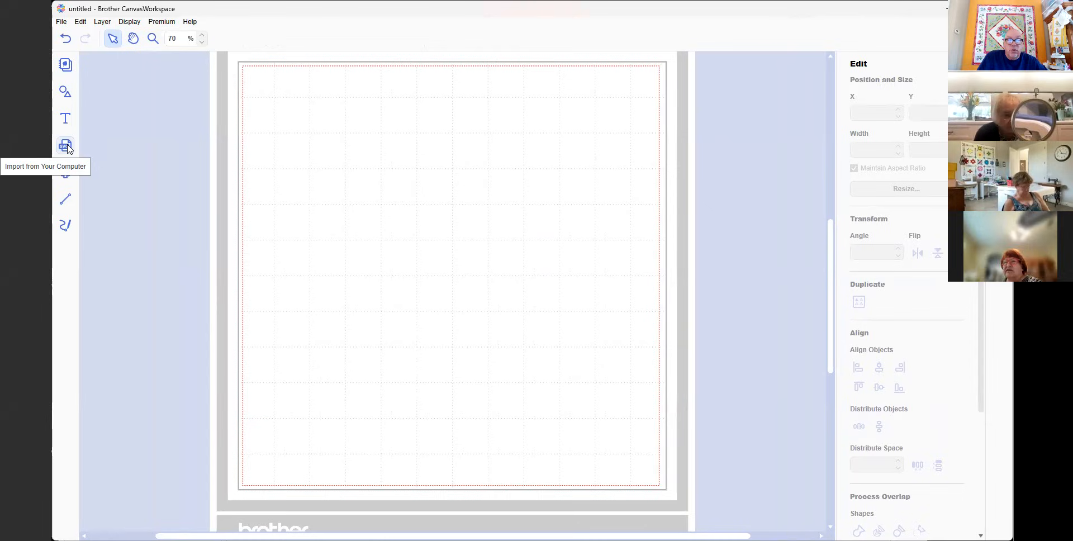
left_click(66, 147)
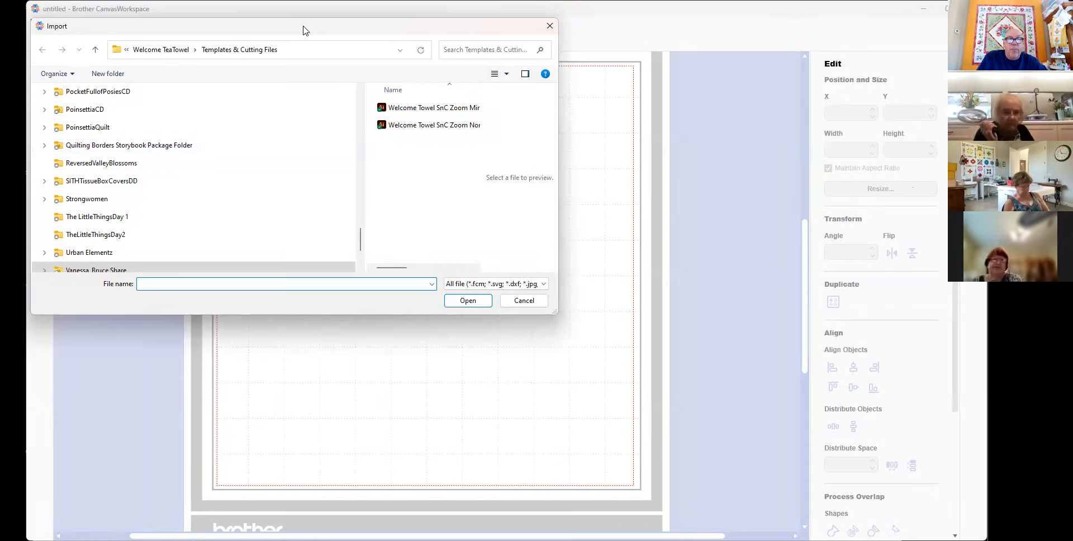
left_click_drag(303, 31, 472, 128)
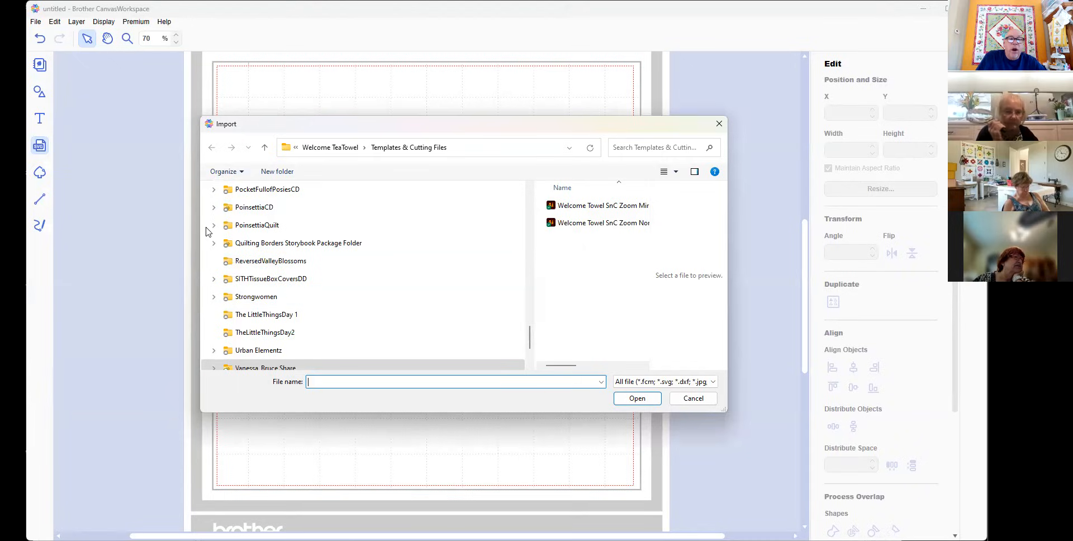
Browse the import dialog to Dropbox and open the shared folder that holds the class files
scroll(358, 271, "up", 3)
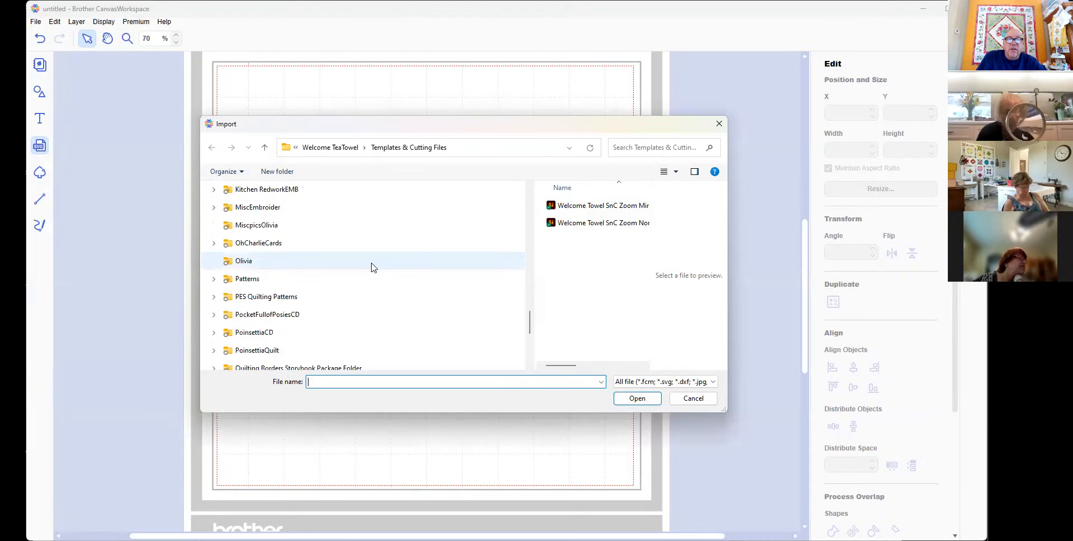
scroll(373, 268, "down", 5)
scroll(373, 268, "up", 10)
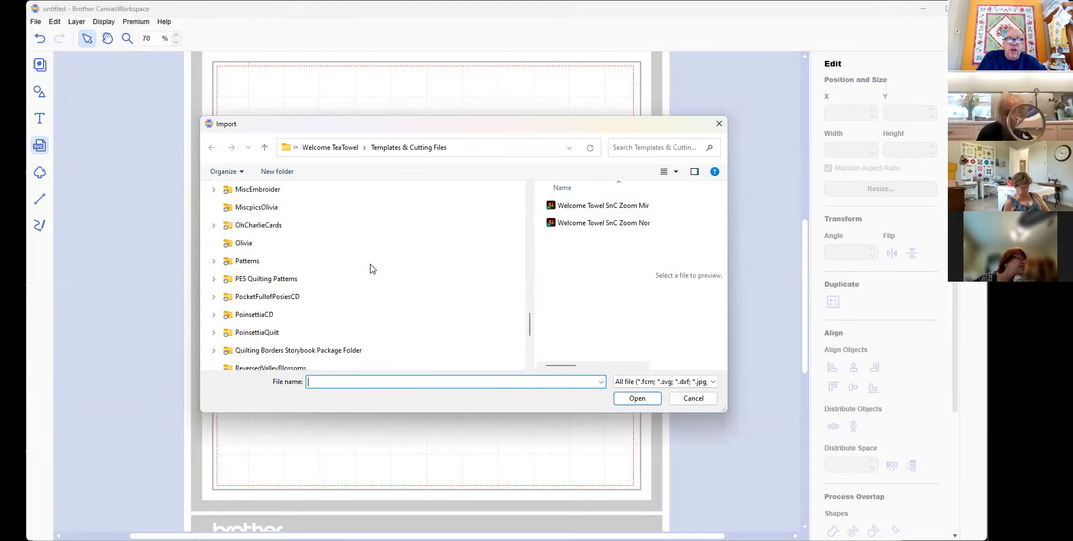
scroll(372, 269, "up", 10)
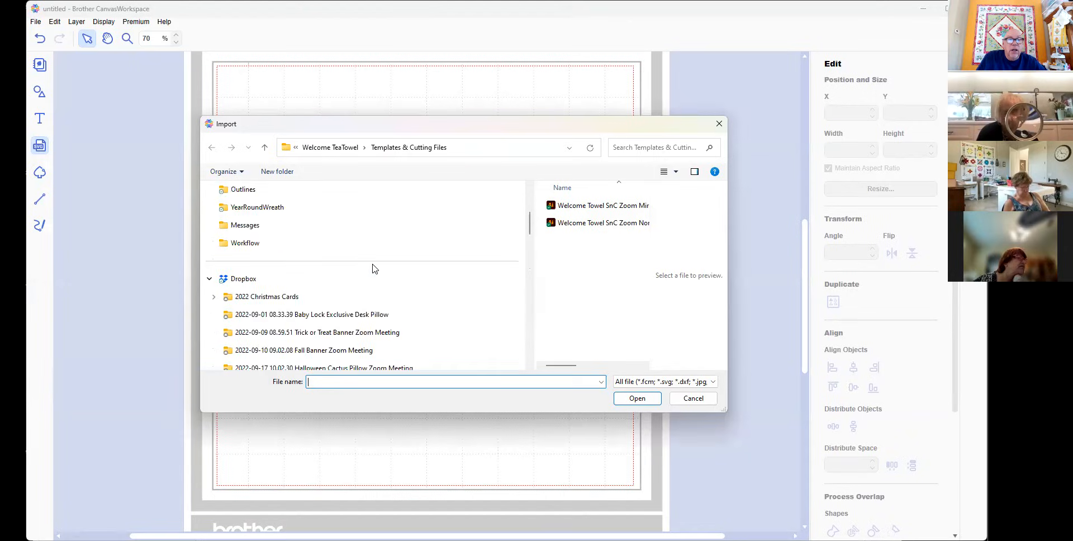
left_click(247, 333)
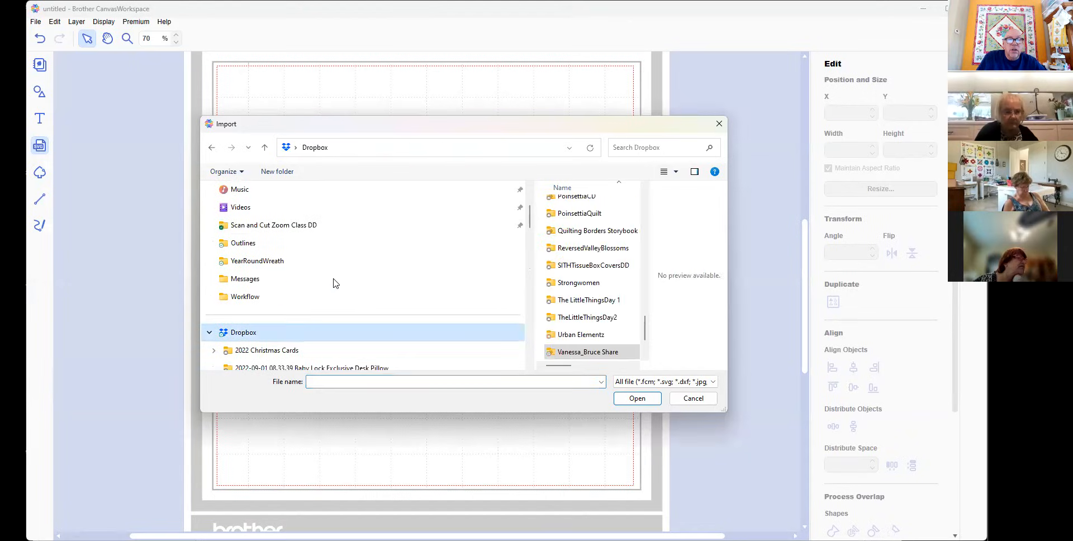
double_click(584, 282)
Go through the Scan N Cut Zoom Class folders to Welcome TeaTowel and open Templates & Cutting Files
scroll(585, 279, "down", 5)
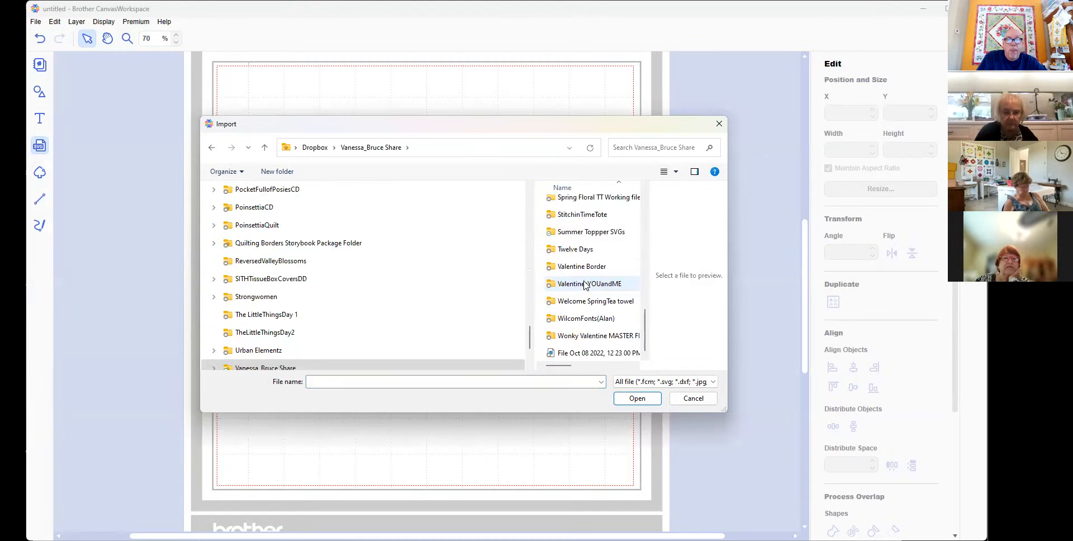
scroll(581, 224, "up", 3)
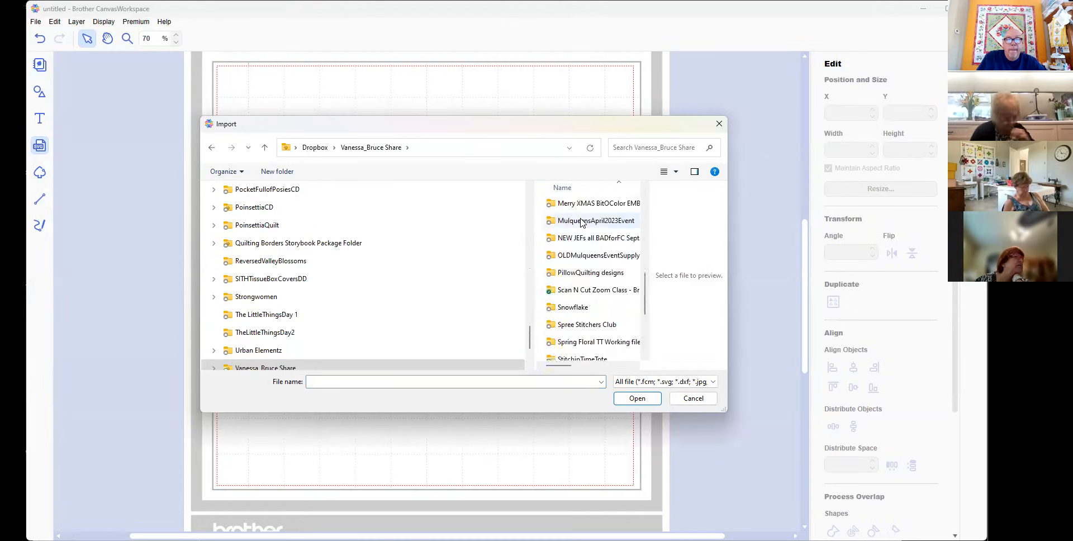
double_click(585, 290)
double_click(592, 240)
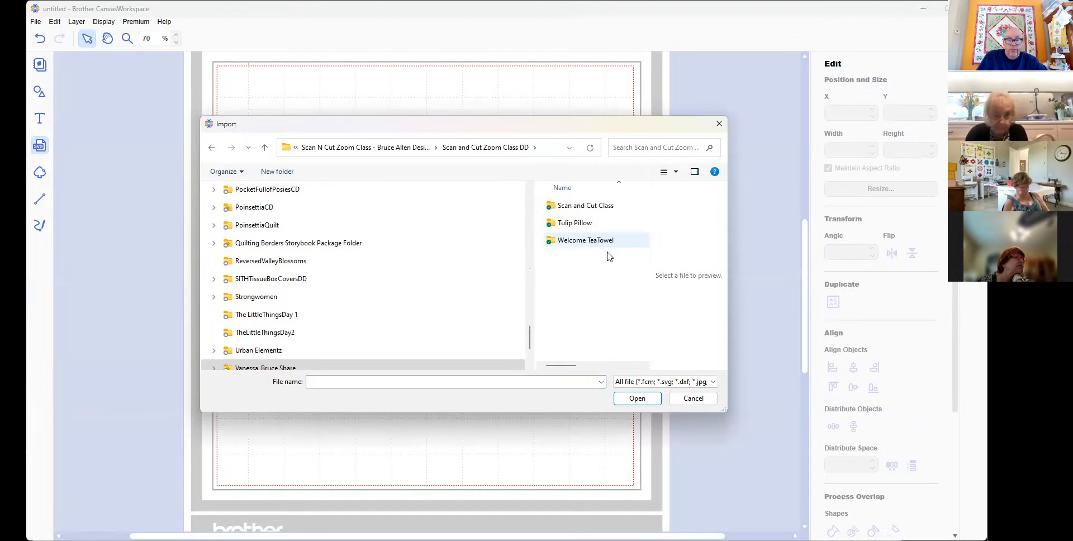
left_click(576, 245)
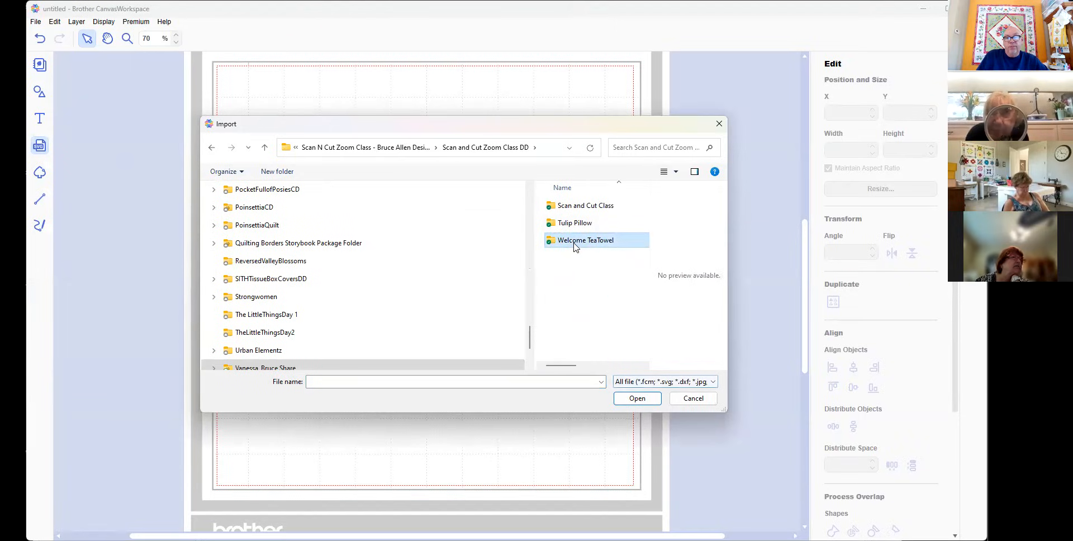
double_click(575, 242)
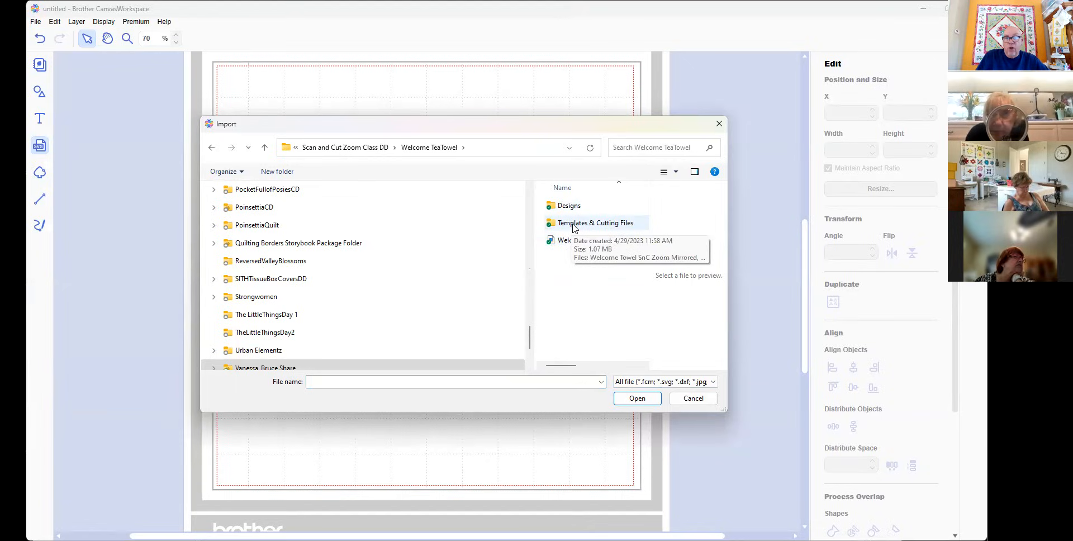
double_click(575, 223)
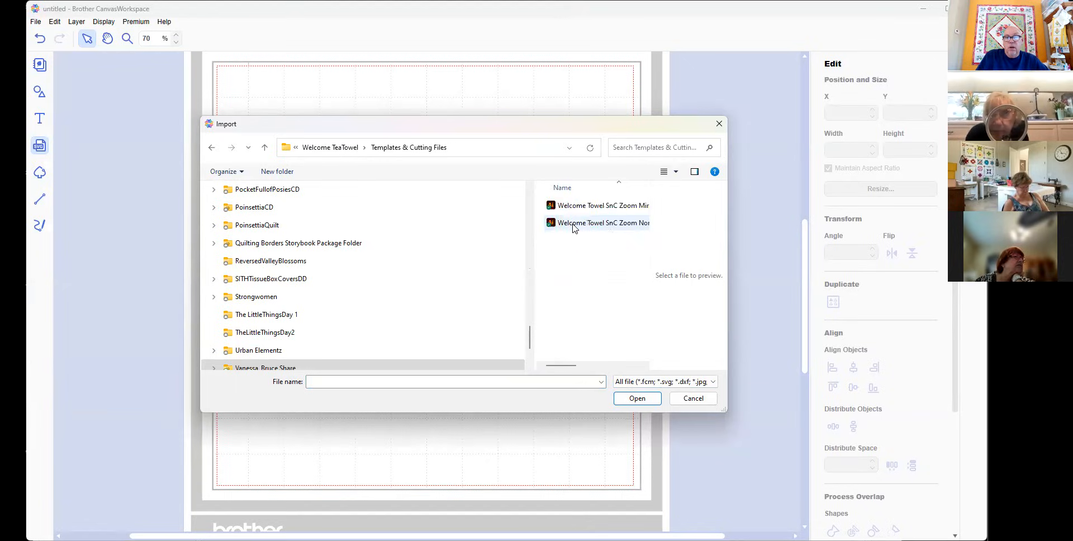
Import the file Welcome Towel SnC Zoom Non Mirrored onto the mat and dismiss the warning
left_click_drag(649, 231, 714, 239)
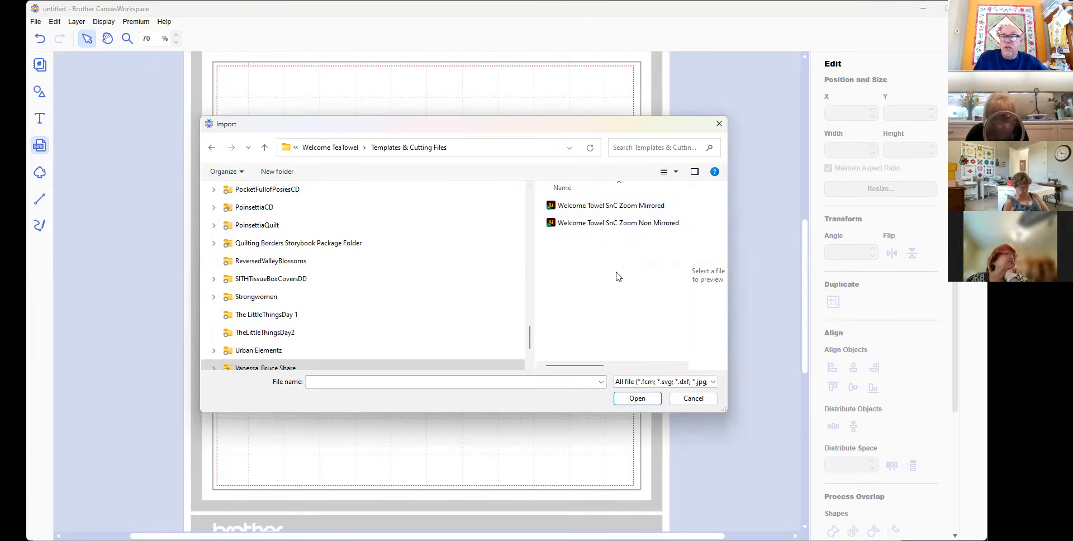
left_click(597, 226)
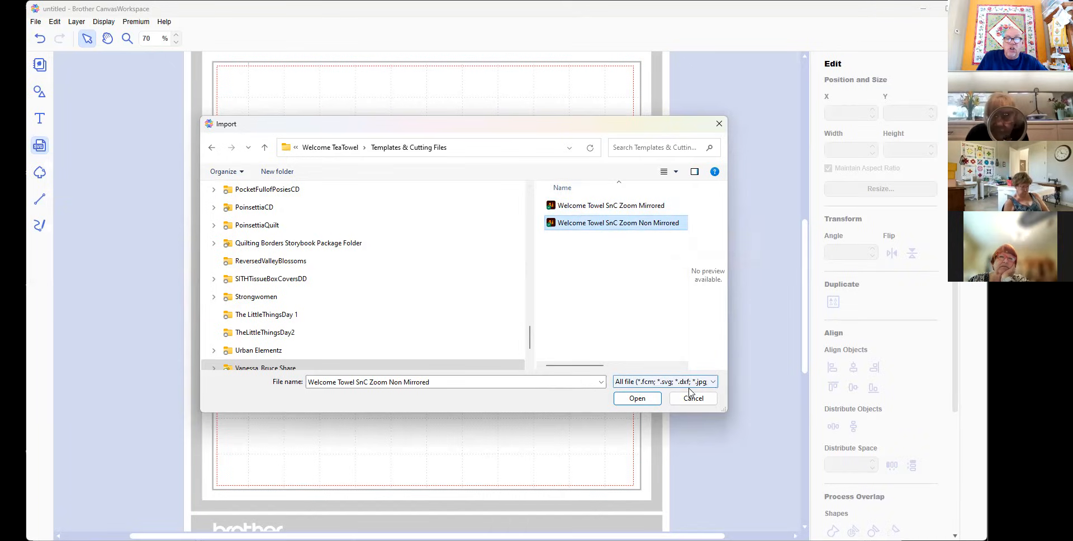
left_click(646, 402)
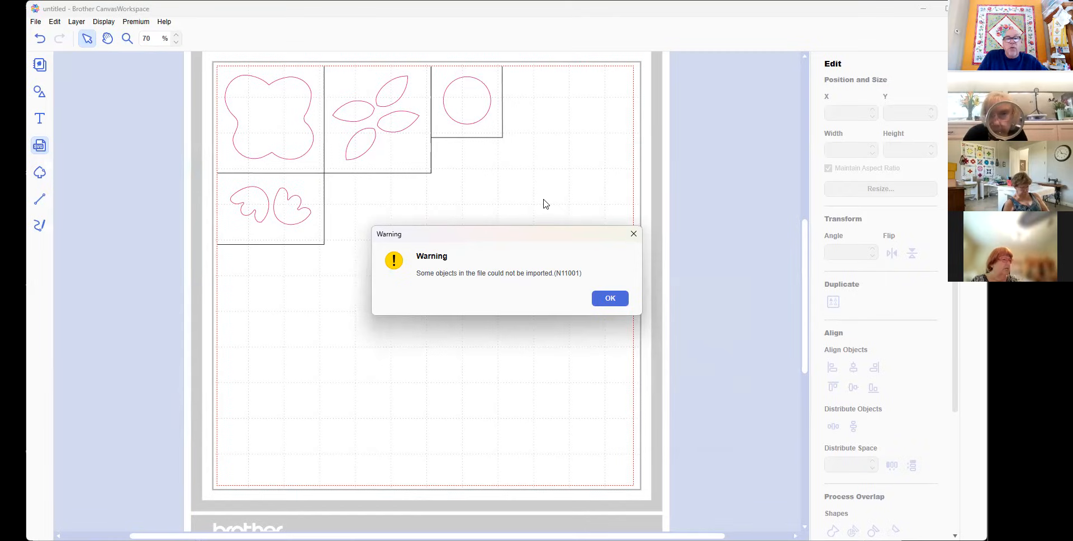
left_click(608, 293)
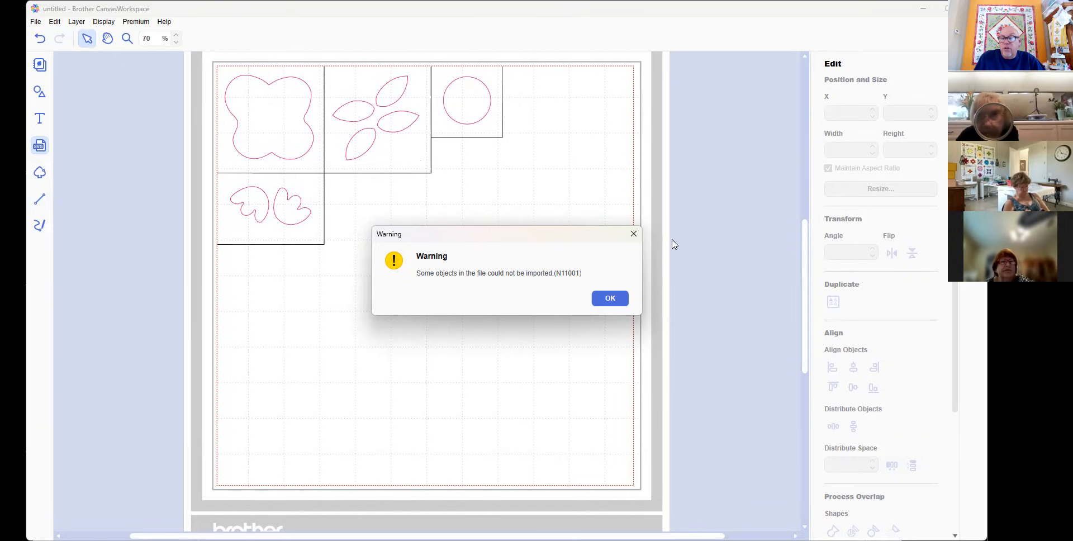
left_click(615, 299)
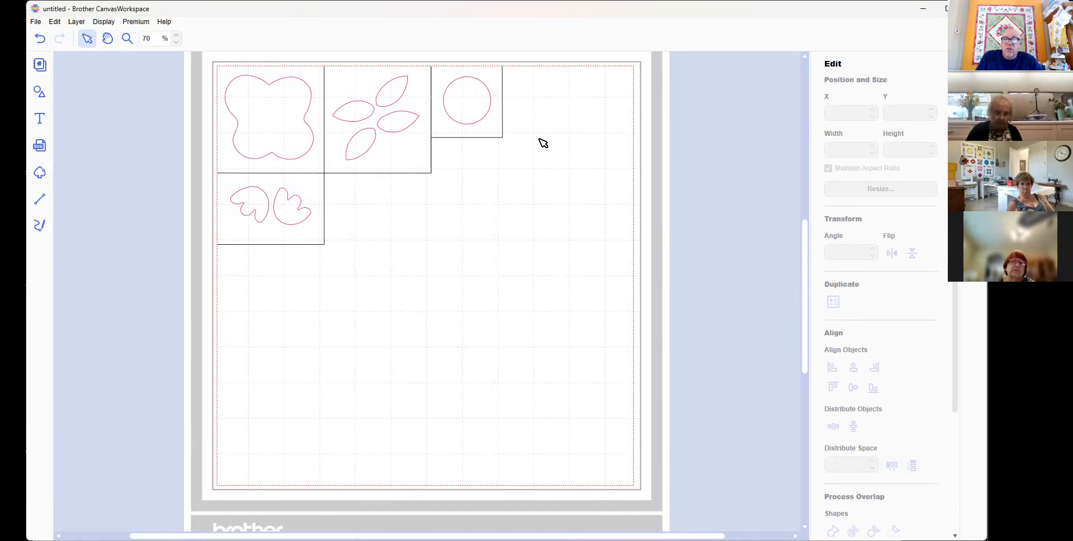
Delete the black rectangular frames around the circle, the leaves, the two small shapes and the flower
left_click_drag(531, 143, 513, 144)
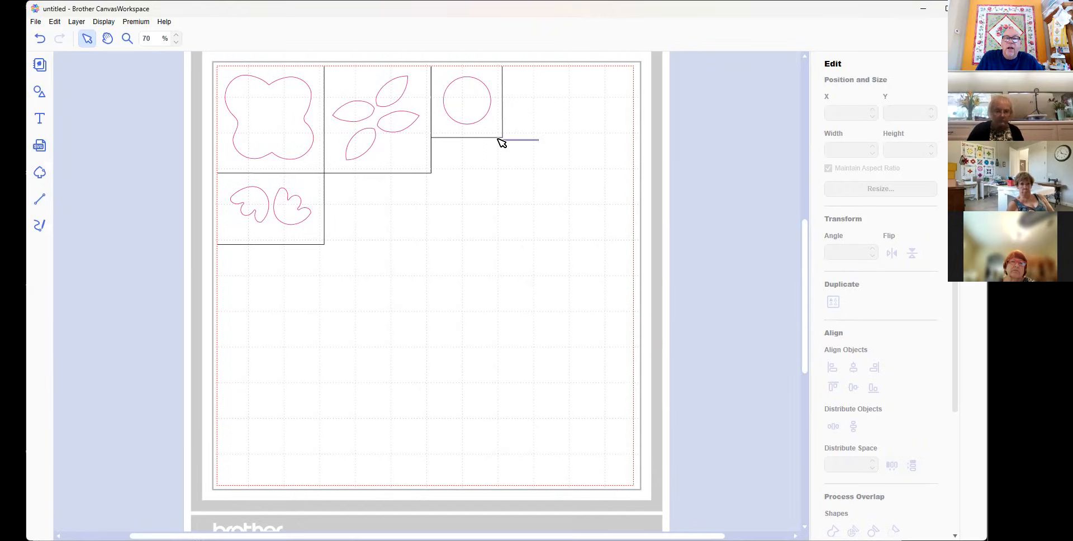
left_click(499, 139)
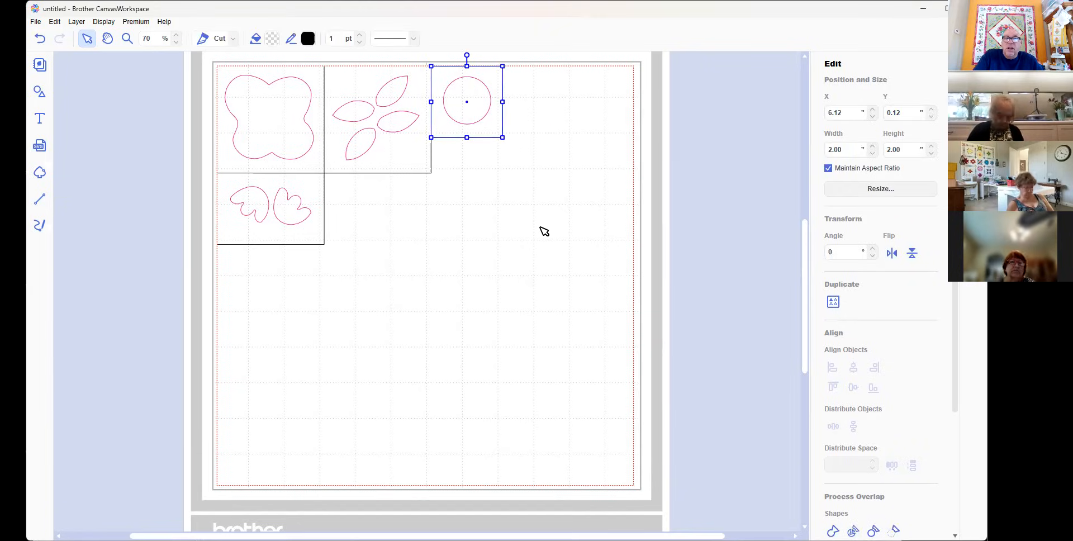
key("Delete")
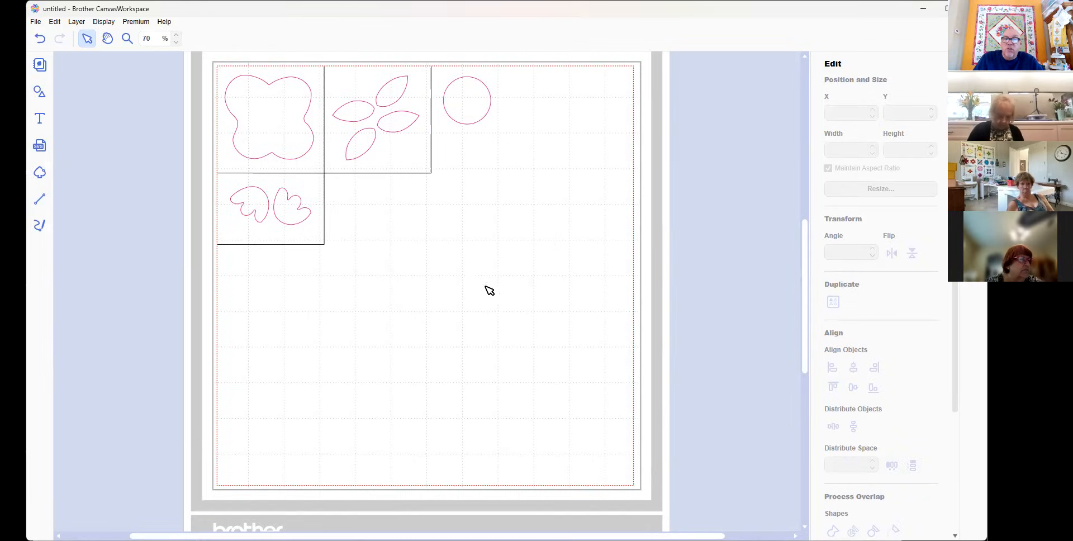
left_click(428, 175)
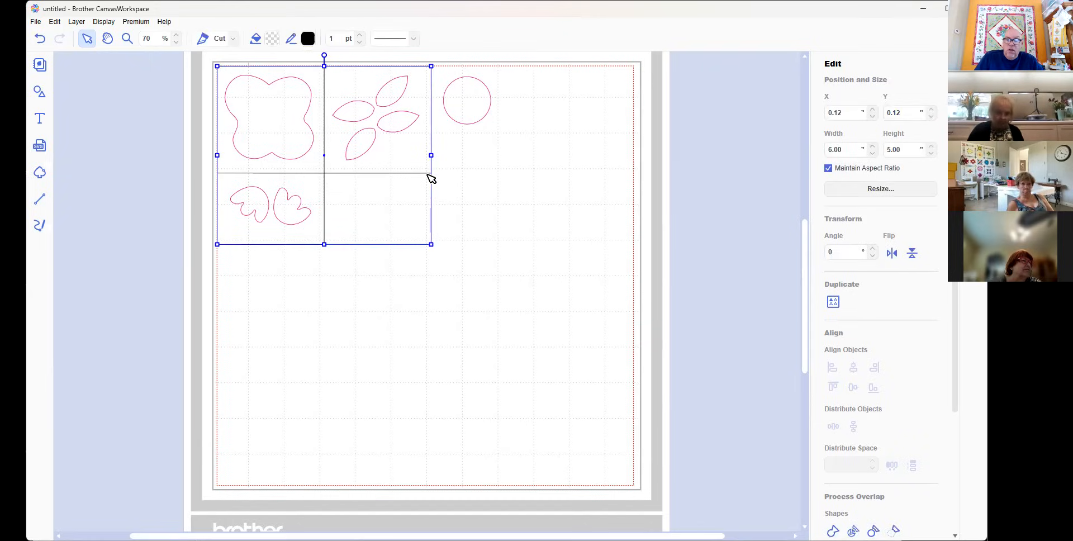
key("Delete")
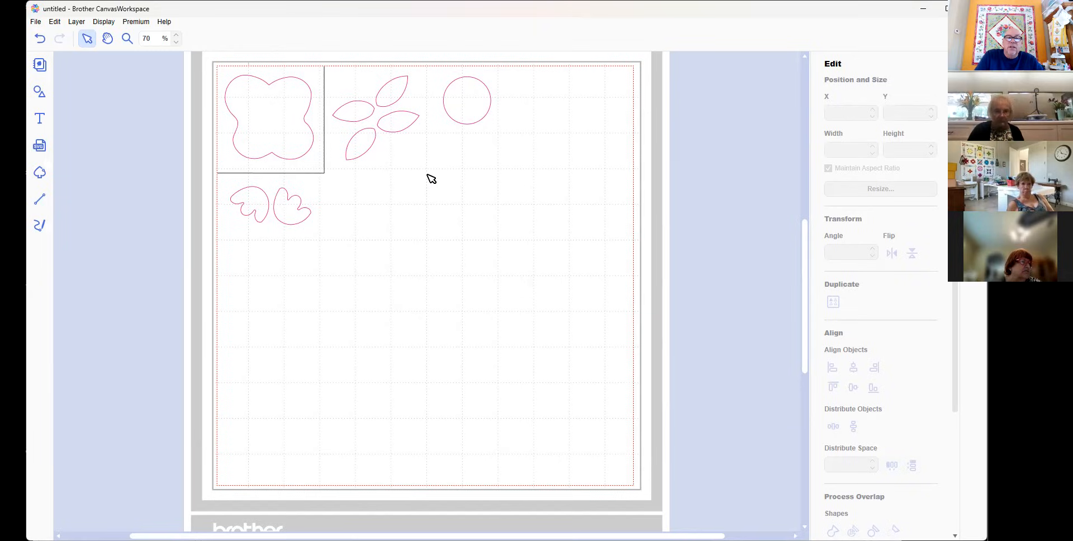
left_click_drag(186, 162, 222, 183)
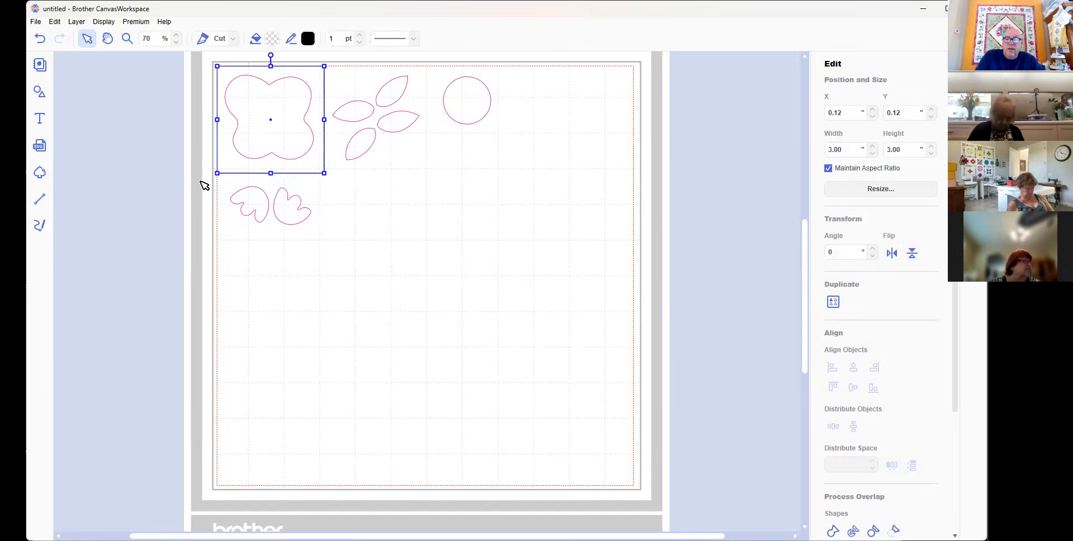
left_click(201, 181)
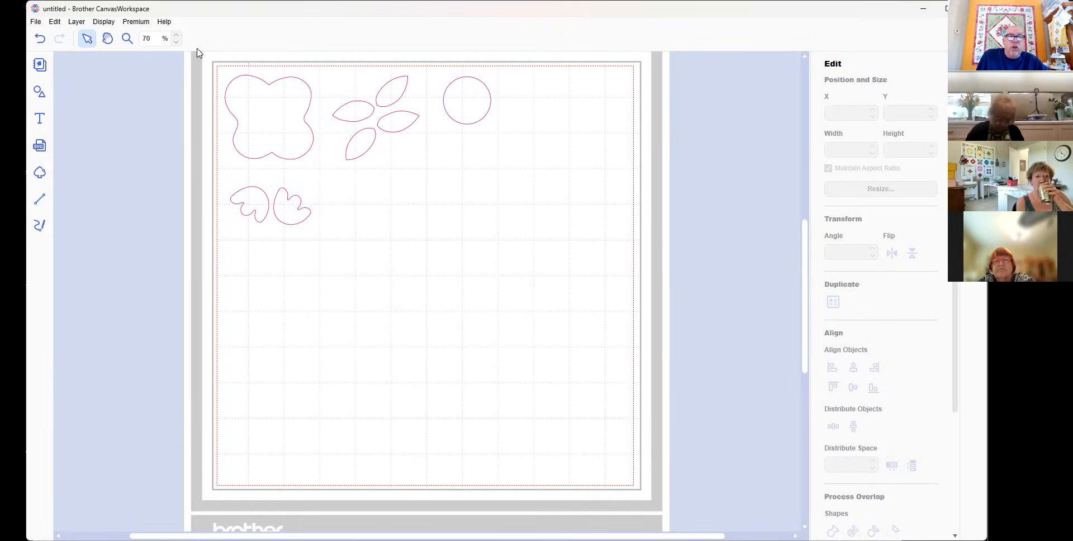
Fill the large flower shape with black (#000000)
left_click(233, 82)
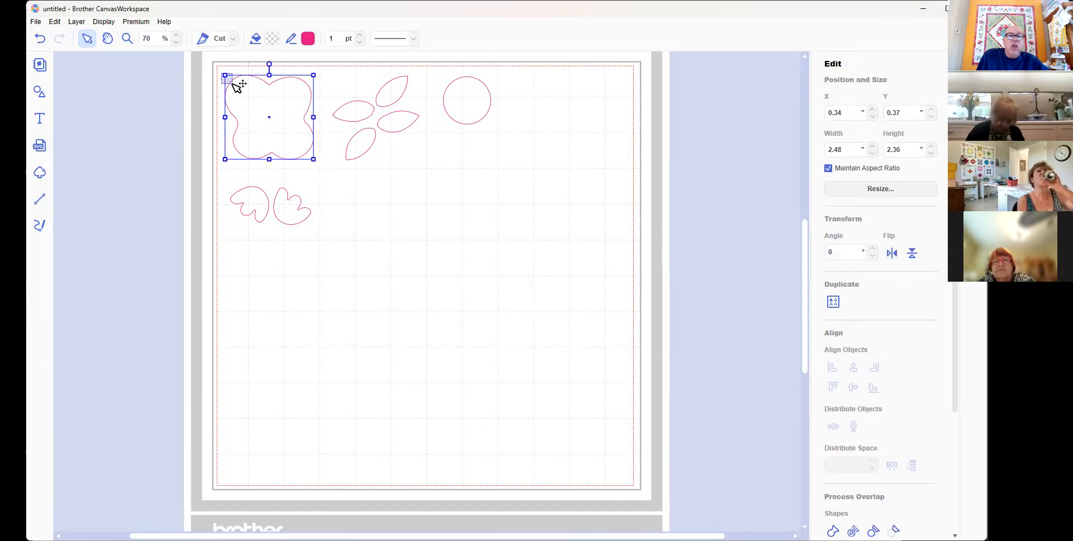
left_click(274, 42)
left_click(352, 323)
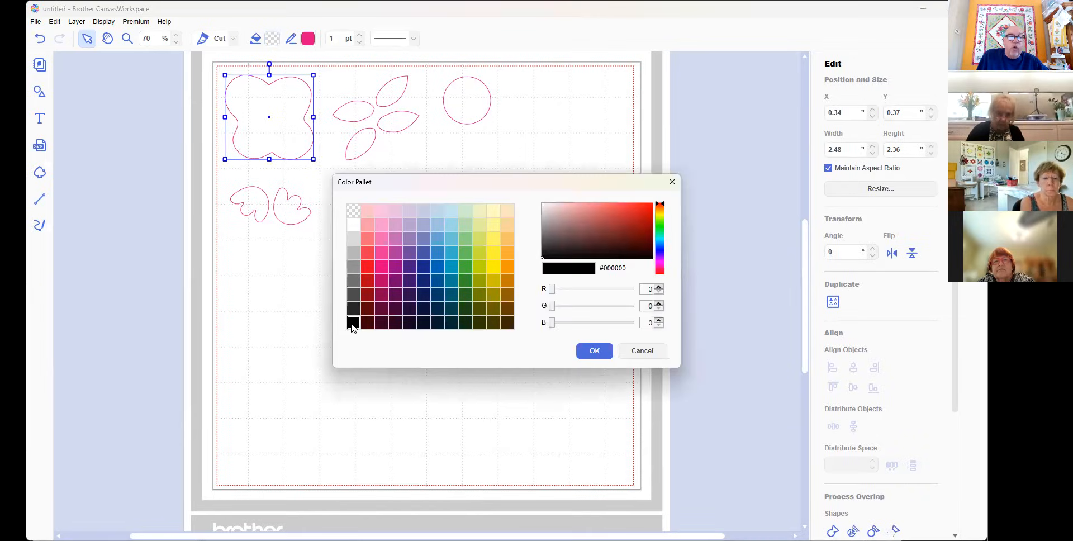
left_click(592, 355)
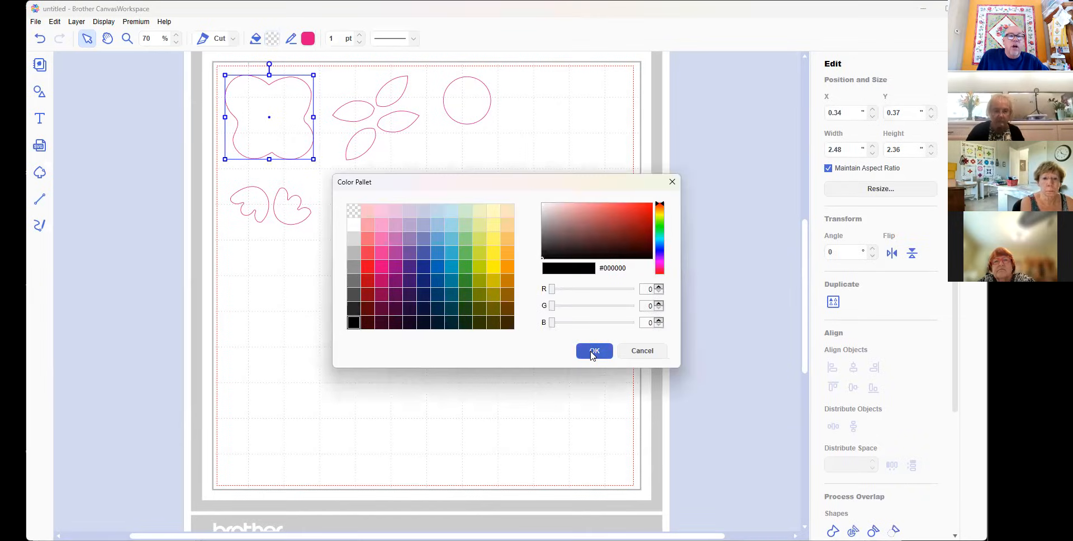
left_click(592, 352)
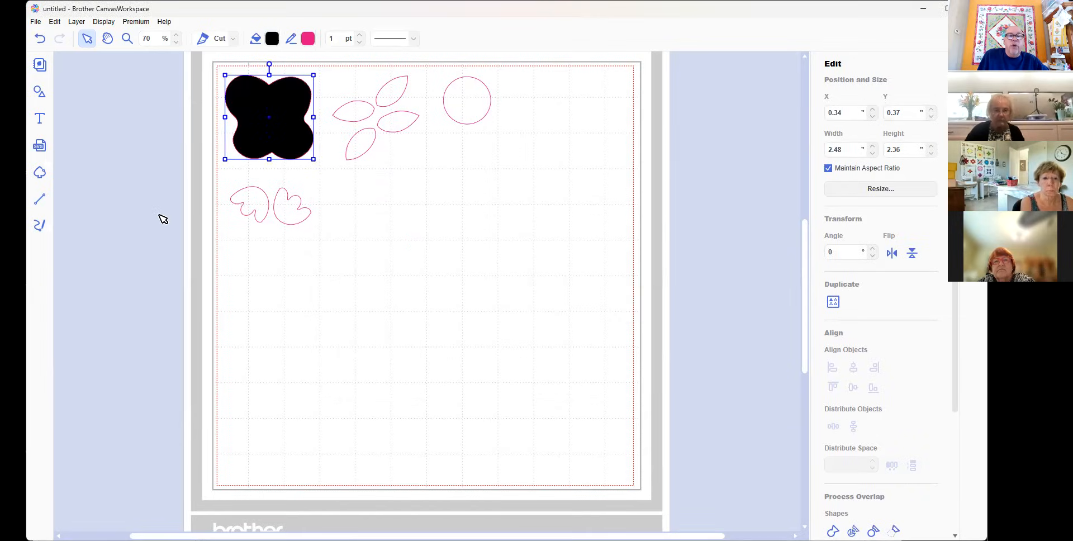
Set the flower shape's line colour to transparent and deselect the shape
left_click(308, 38)
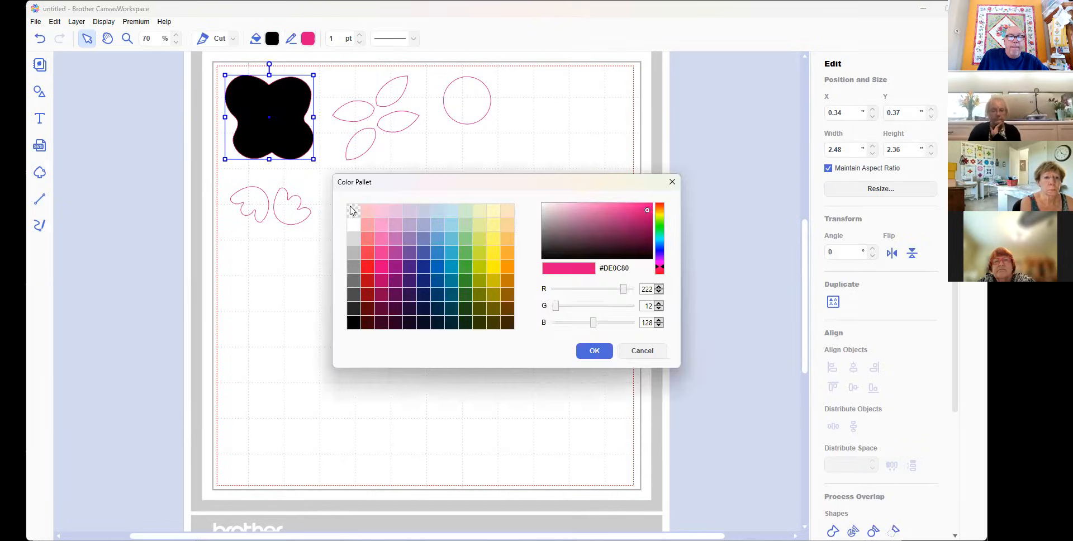
left_click(605, 354)
left_click(233, 309)
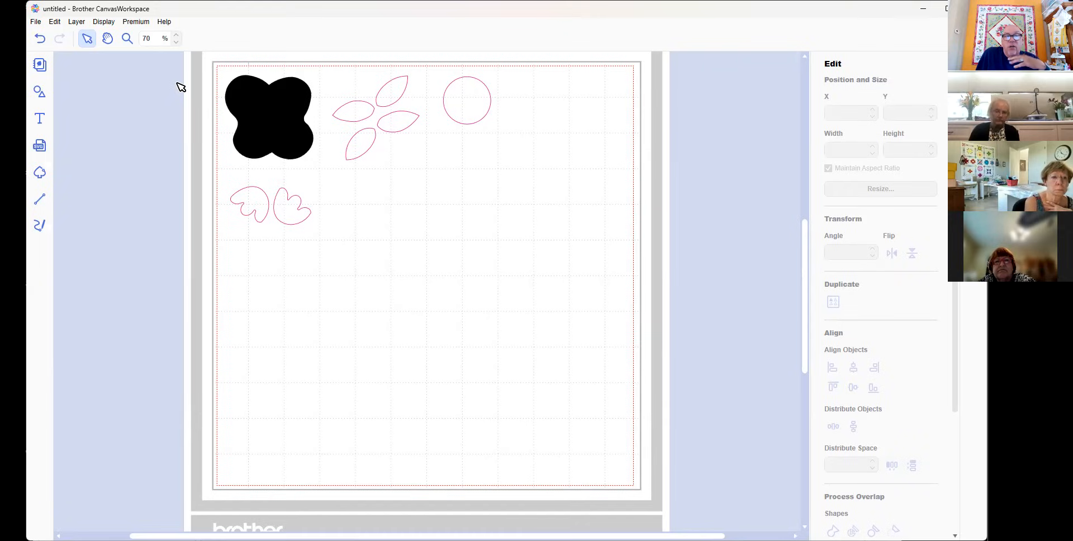
Set the black flower shape's fill colour to transparent
left_click_drag(186, 73, 241, 118)
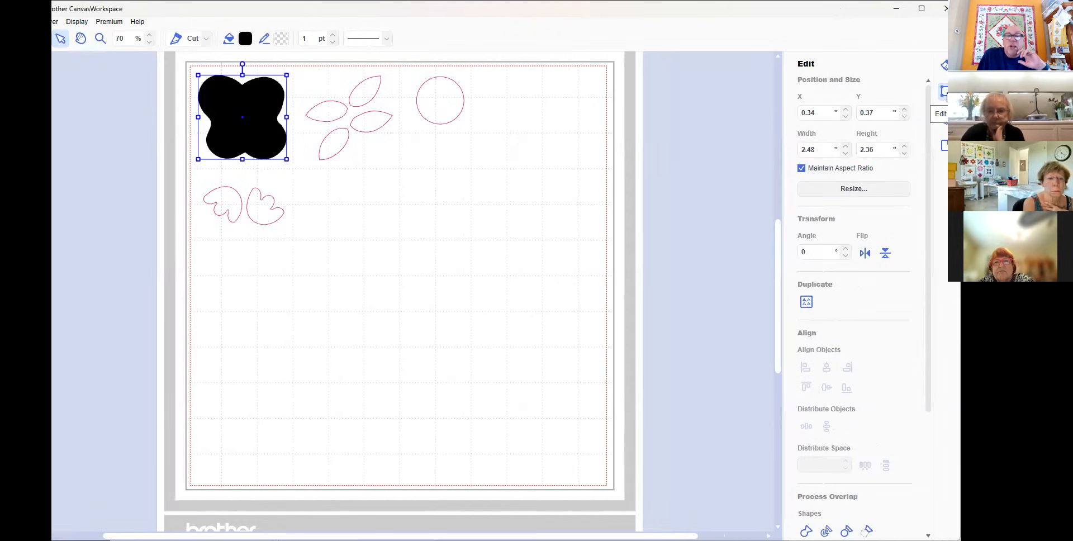
left_click(944, 66)
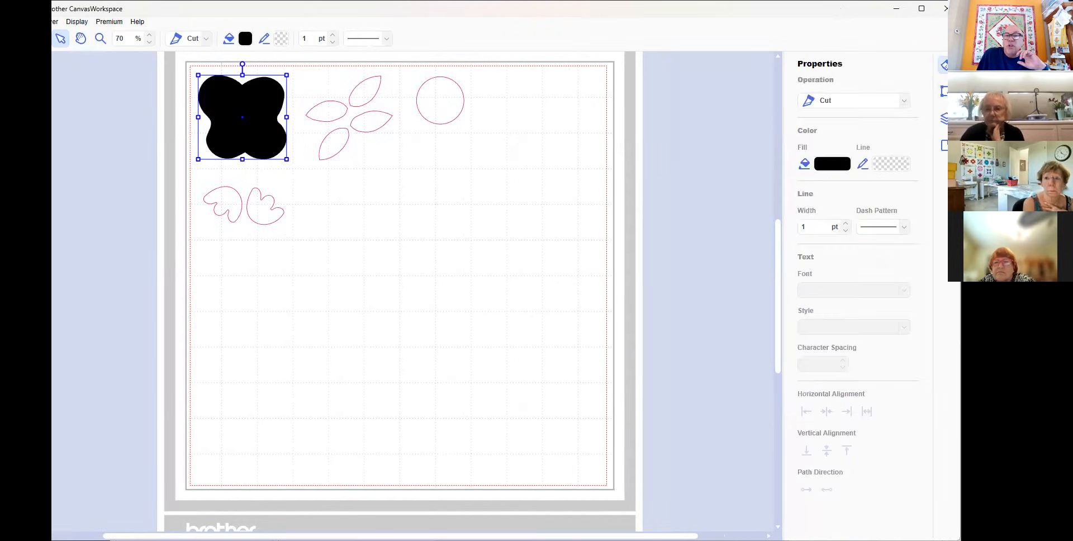
left_click(834, 168)
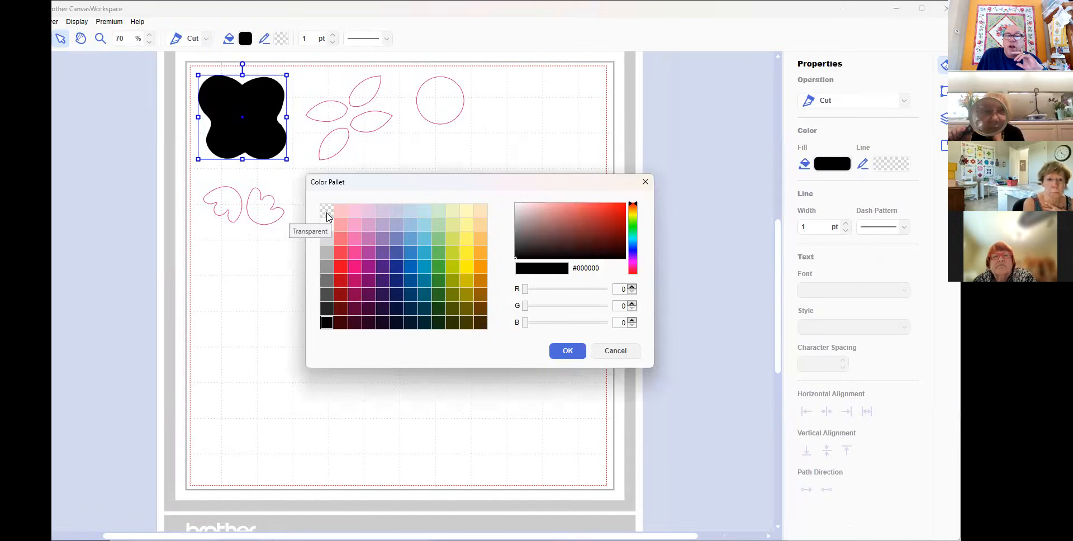
left_click(327, 211)
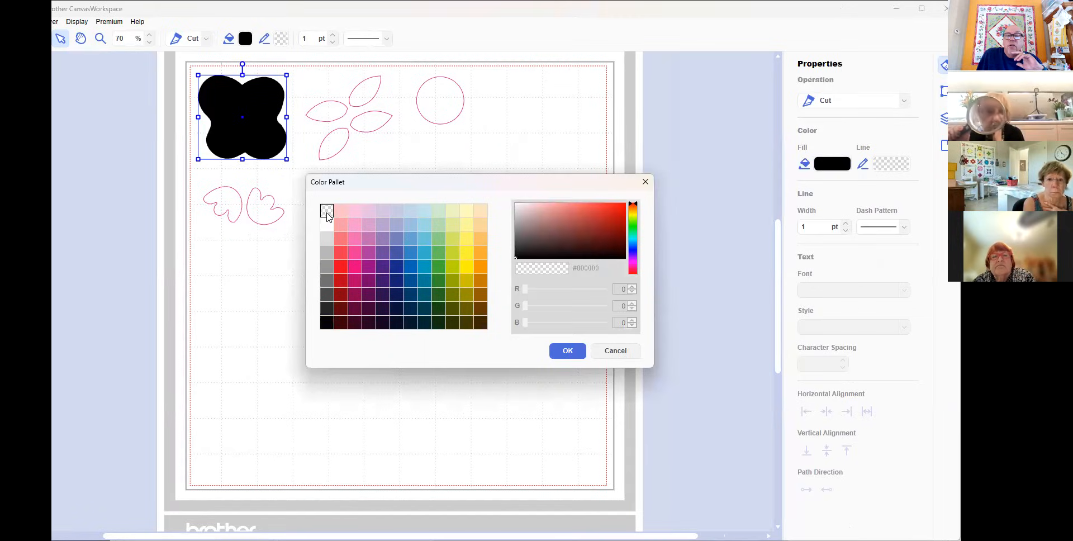
left_click(568, 352)
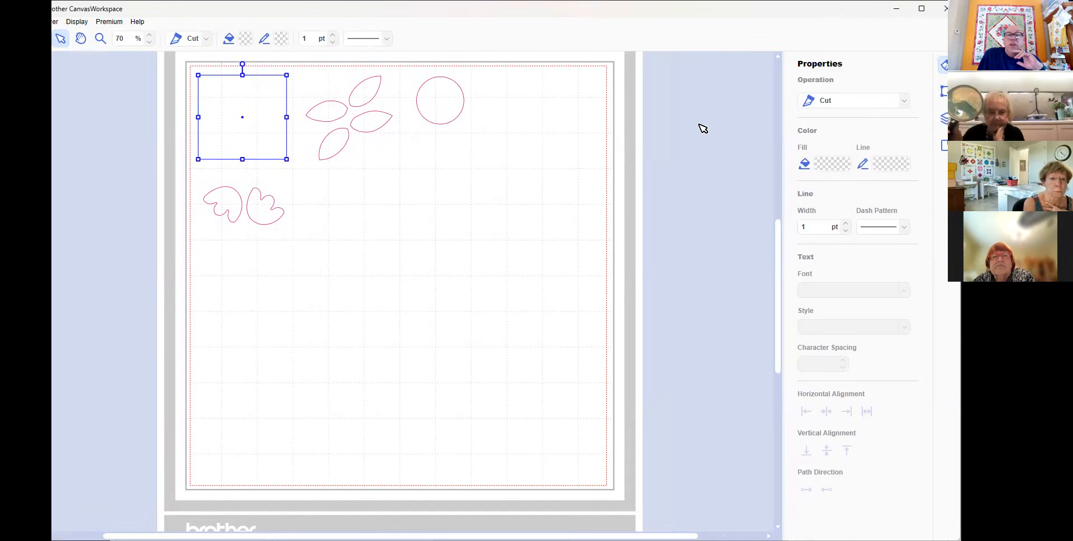
Give the flower shape a black (#000000) line colour and replace it with bright pink
left_click(900, 165)
left_click(323, 327)
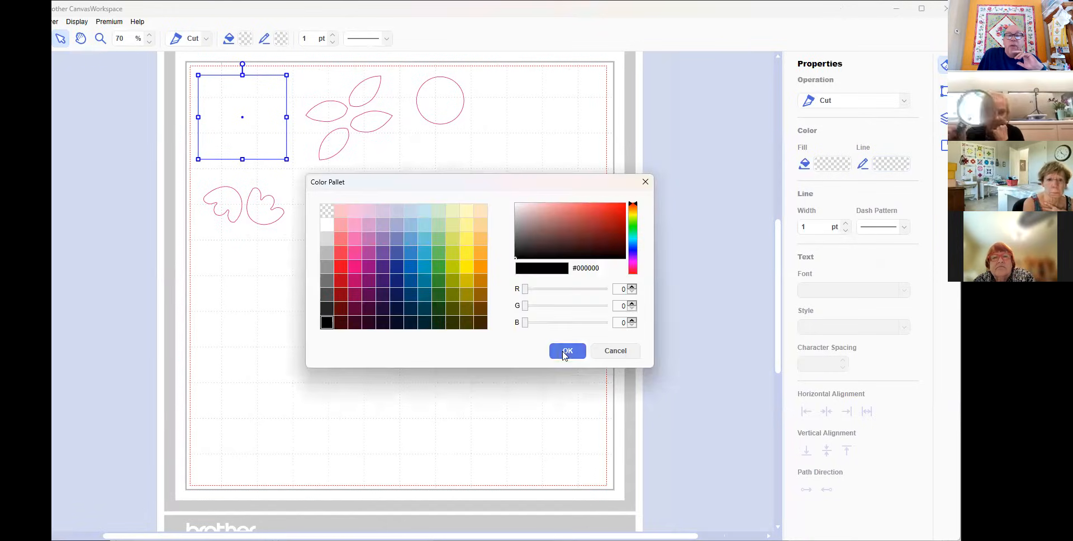
key("Return")
left_click(891, 164)
left_click(354, 268)
left_click(568, 350)
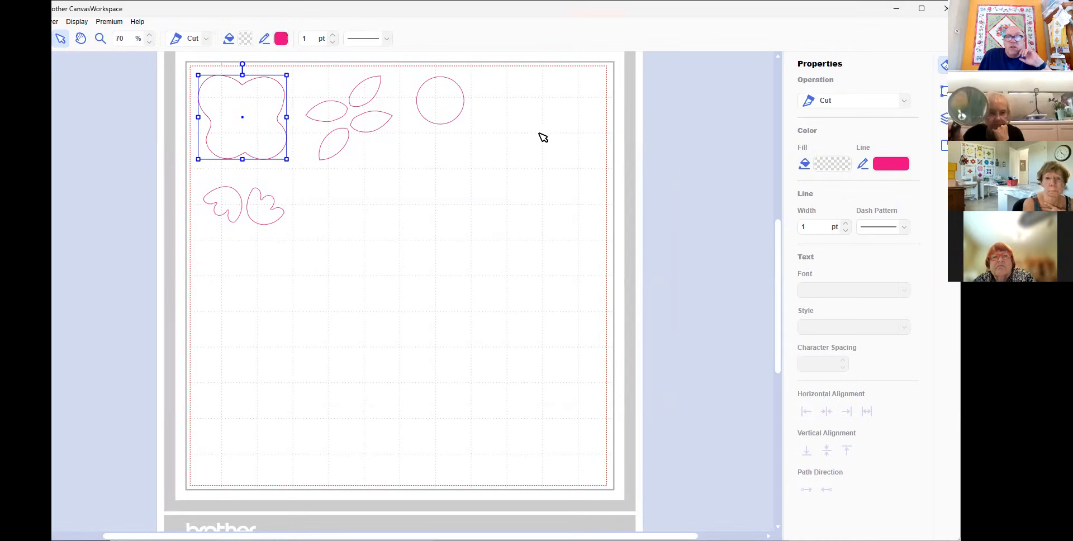
Fill the two small shapes below the flower with black (#000000) and return their fill to transparent
left_click_drag(154, 194, 332, 251)
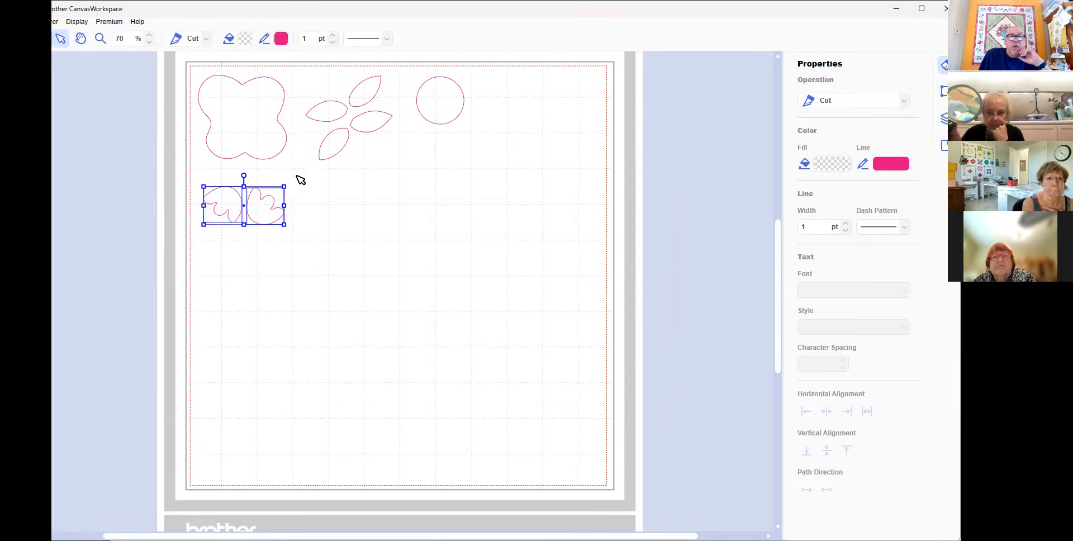
left_click(247, 38)
left_click(327, 322)
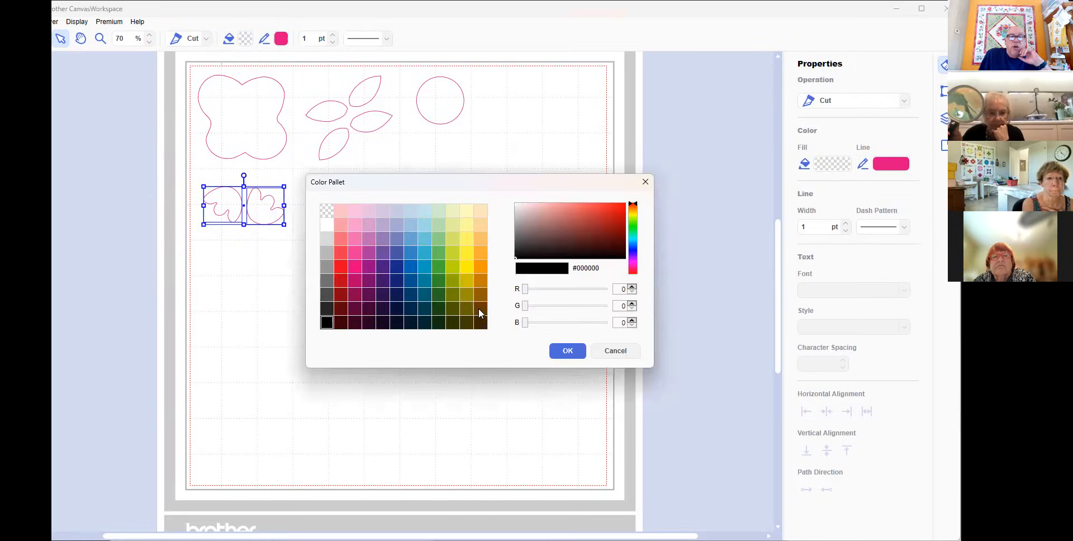
left_click(566, 352)
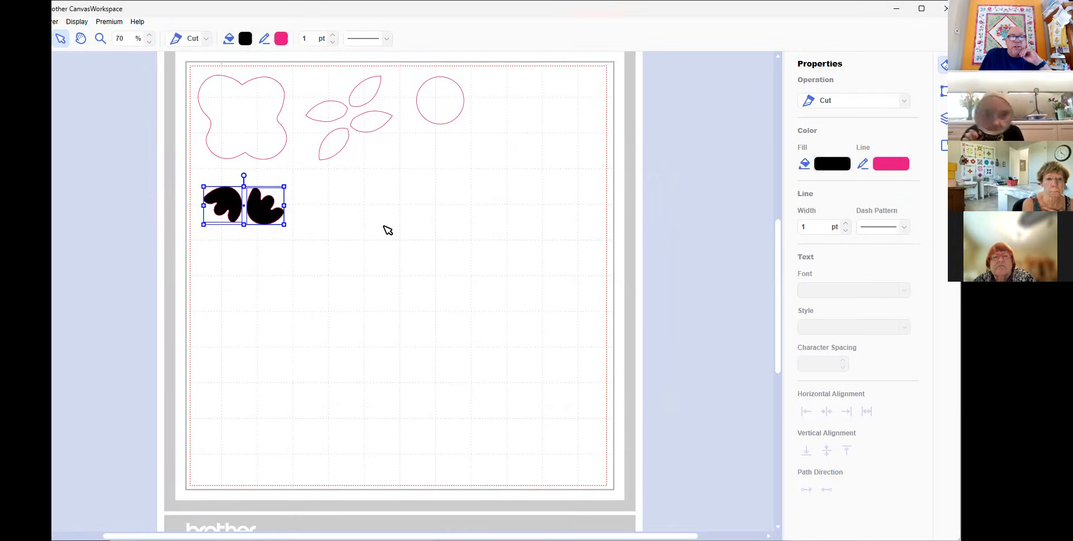
left_click(246, 38)
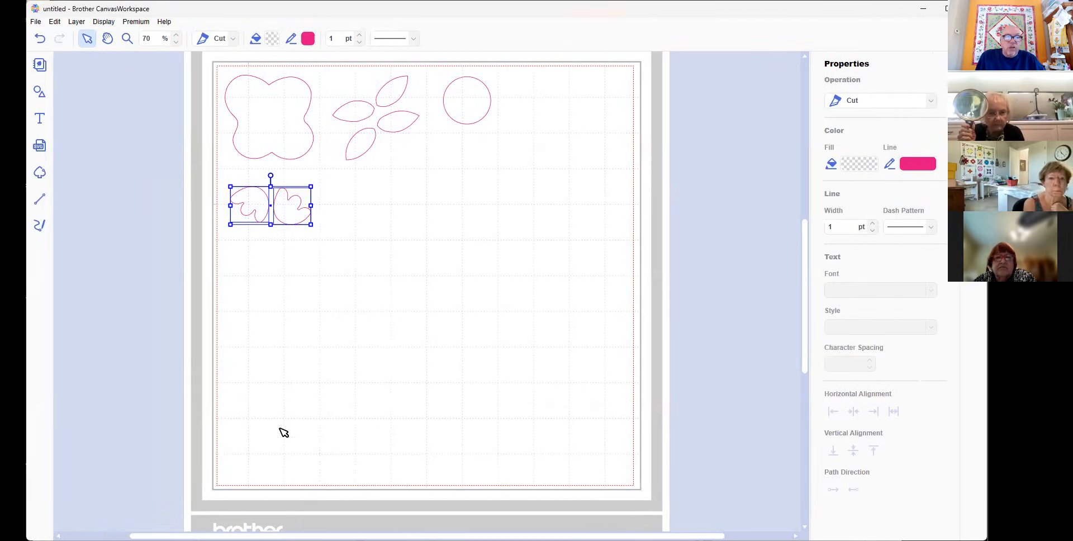
Delete the flower, the leaves, the circle and the two small shapes from the mat
left_click(526, 226)
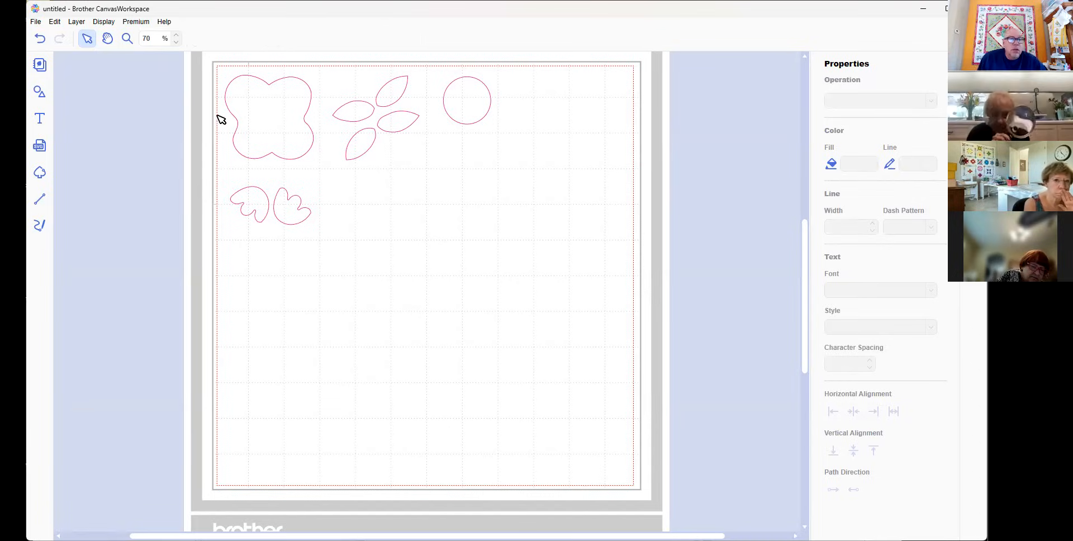
left_click_drag(162, 84, 560, 226)
key("Delete")
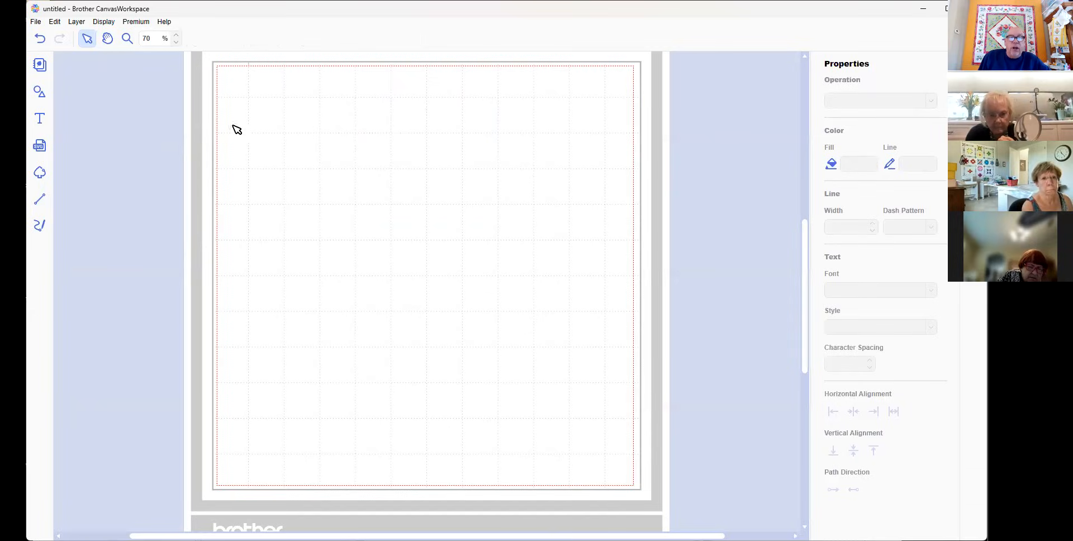
View the empty mat at 40 % zoom, enlarge it in steps to 100 %, and bring its upper edge into view
left_click(176, 43)
left_click(175, 43)
left_click(175, 43)
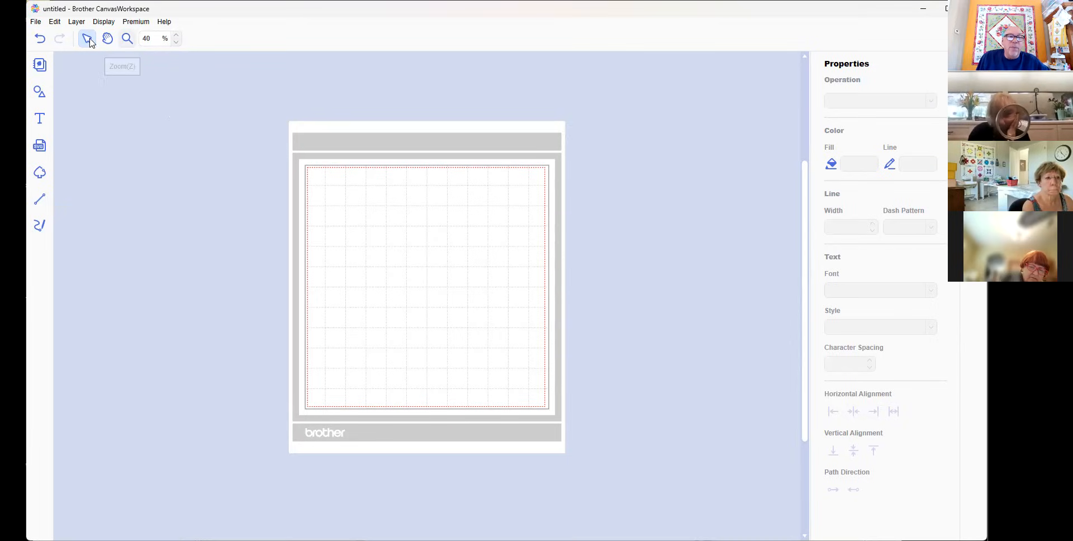
left_click(178, 36)
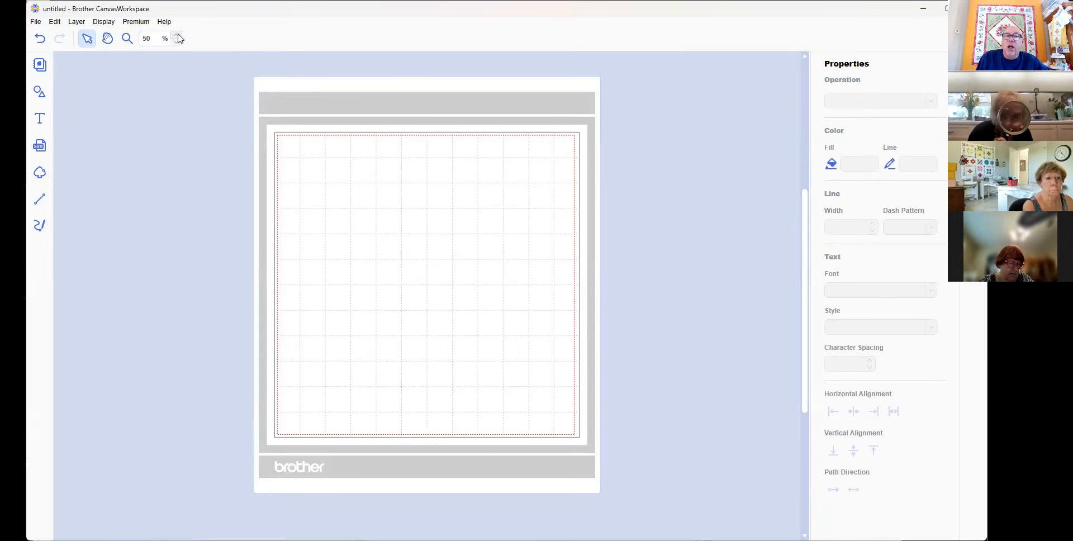
left_click(179, 35)
left_click(179, 36)
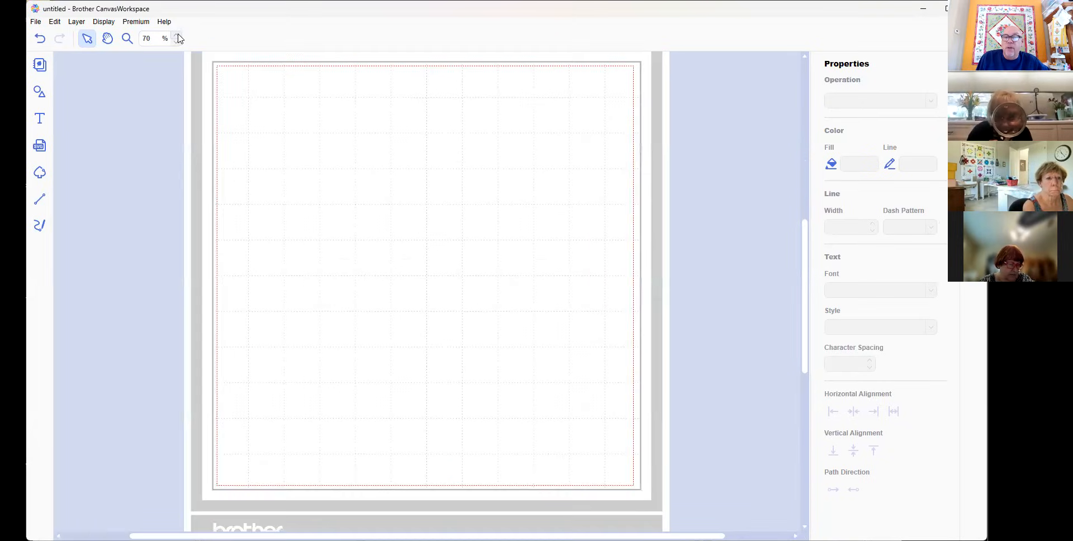
left_click(179, 36)
left_click(179, 36)
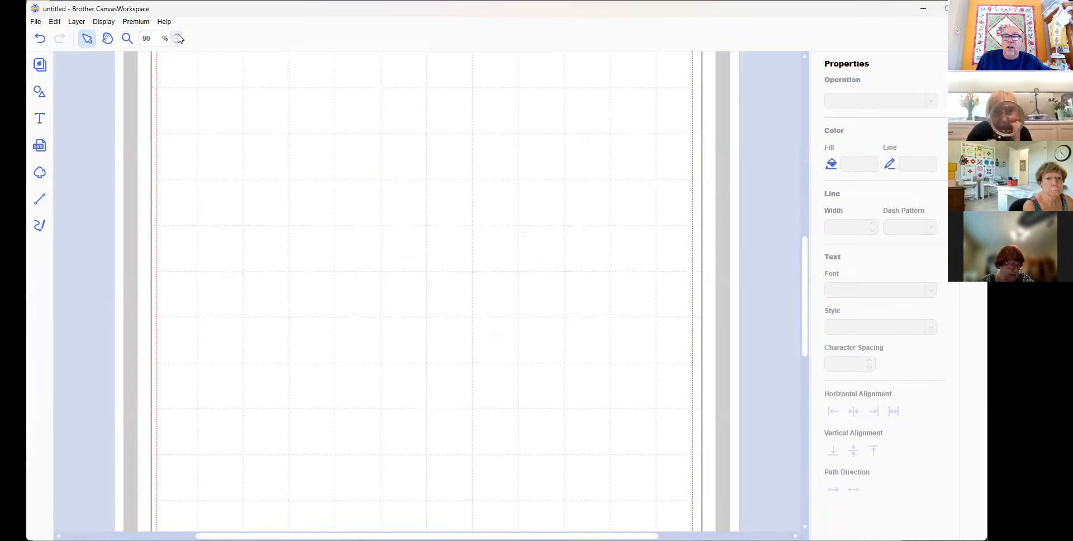
left_click(178, 36)
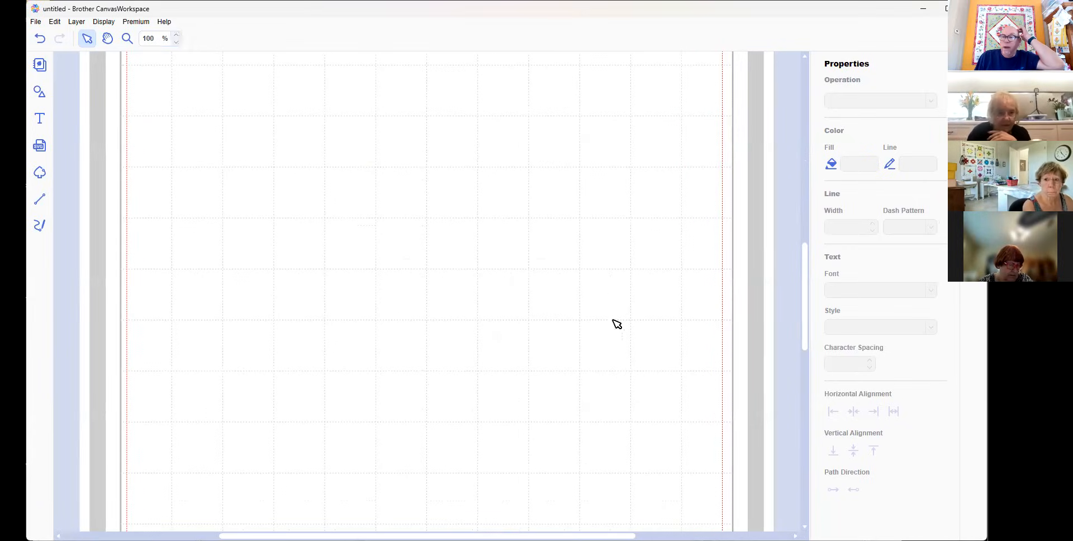
mouse_move(807, 305)
left_mouse_down()
mouse_move(798, 240)
mouse_move(792, 292)
left_mouse_up()
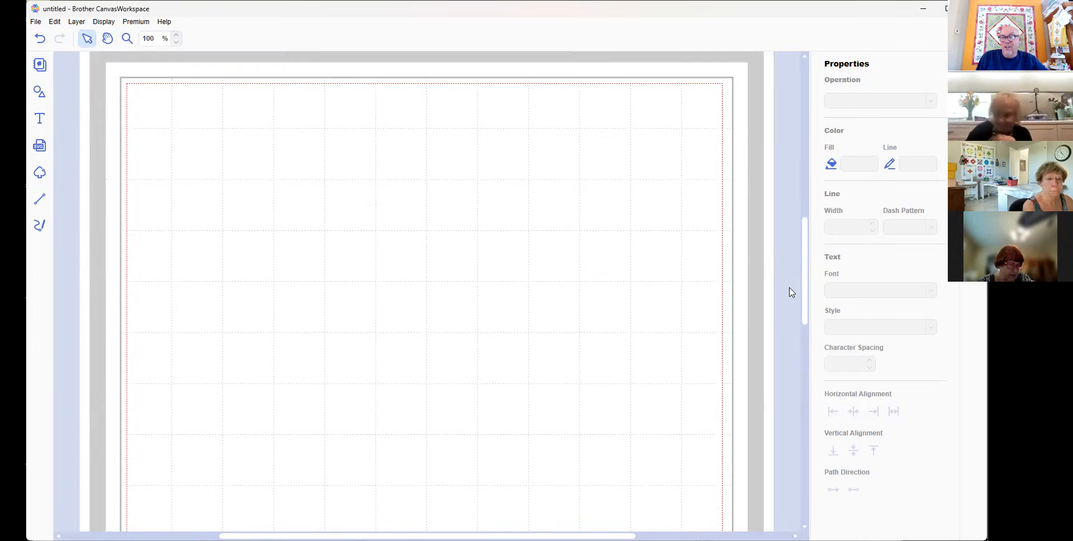
Import the file Welcome Towel SnC Zoom Non Mirrored onto the empty mat again and dismiss the warning
left_click(39, 146)
left_click(447, 126)
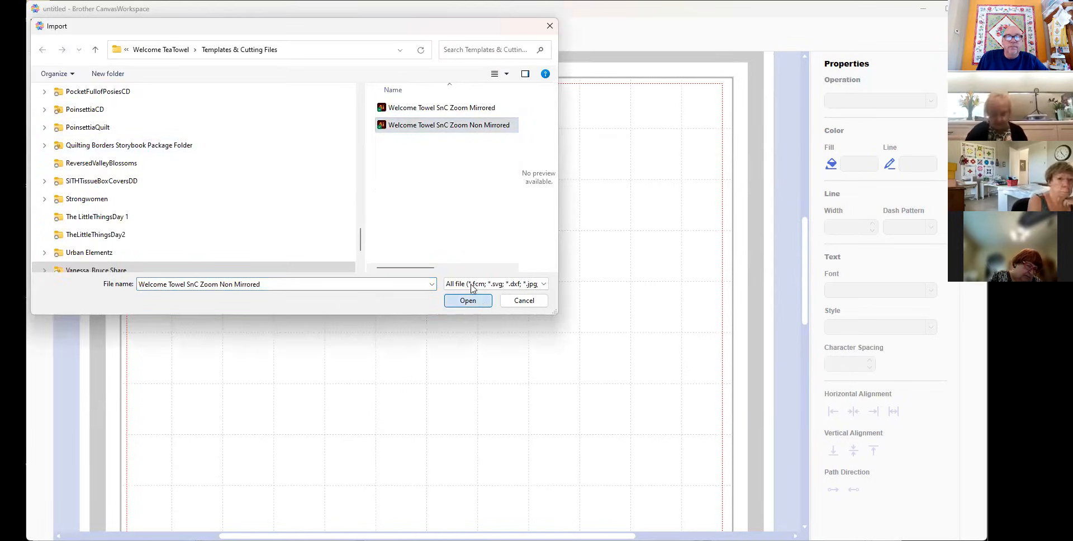
key("Return")
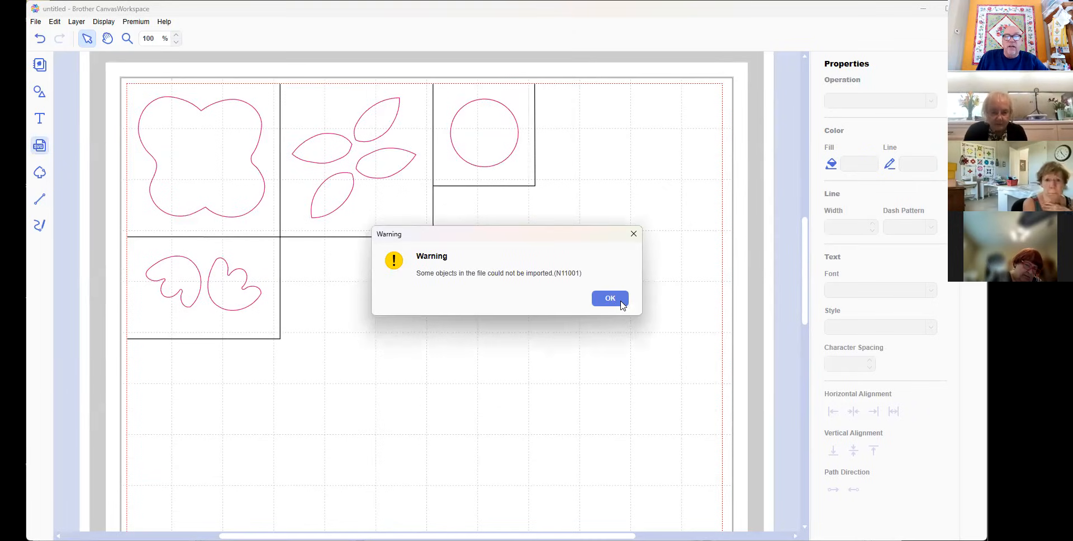
left_click(623, 303)
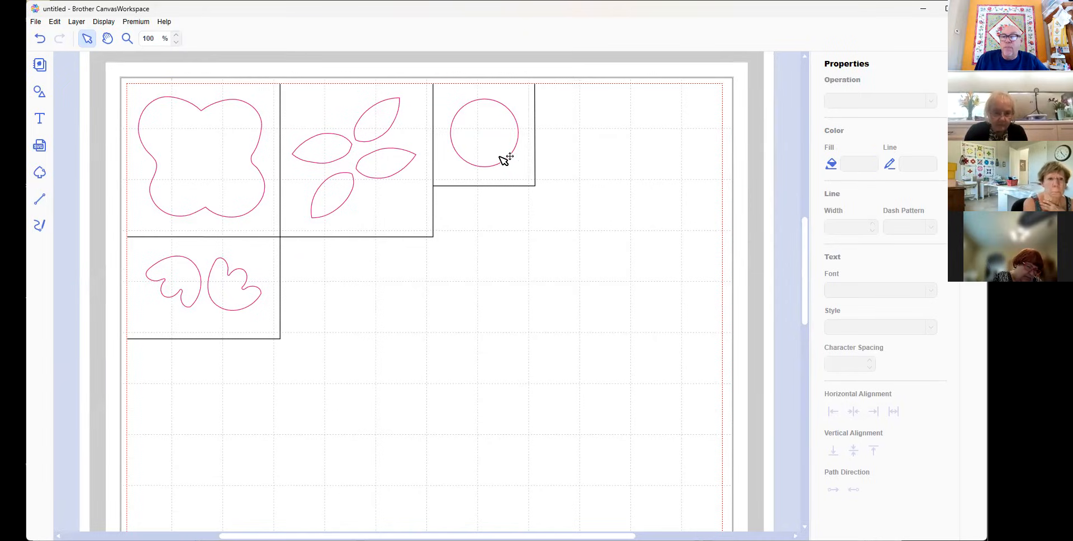
Examine the imported shapes enlarged to 140 %, reduce the view to 70 %, and bring the whole cutting area into view
left_click(177, 35)
left_click(177, 35)
left_click(177, 35)
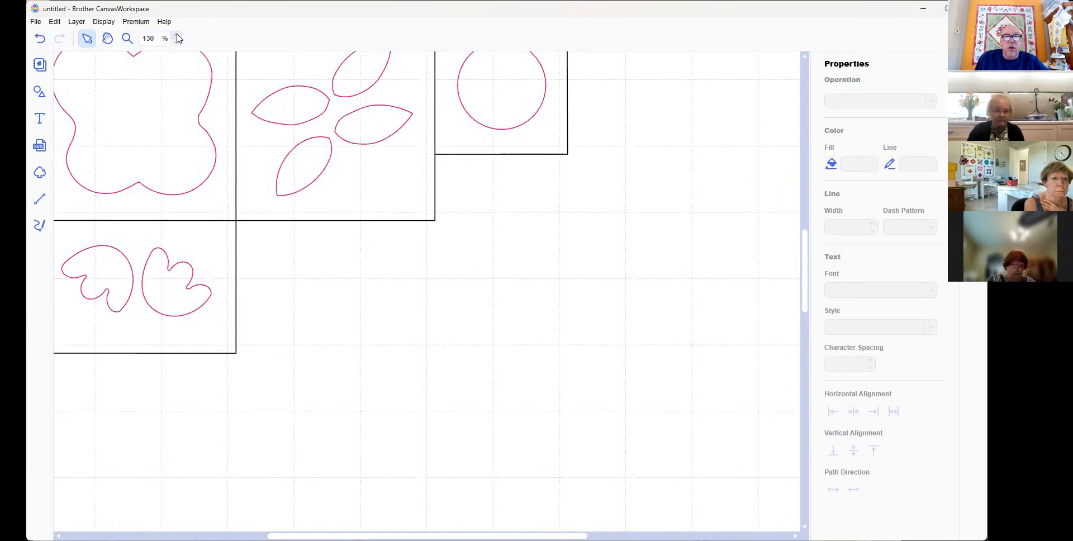
left_click(178, 35)
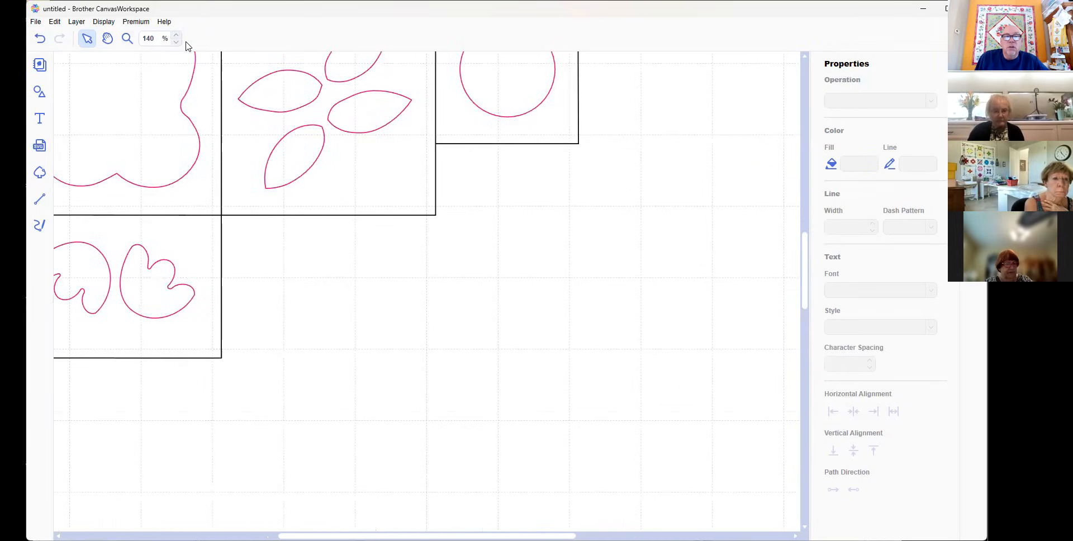
left_click(177, 43)
left_click(176, 42)
left_click(176, 43)
left_click(176, 43)
left_click(177, 43)
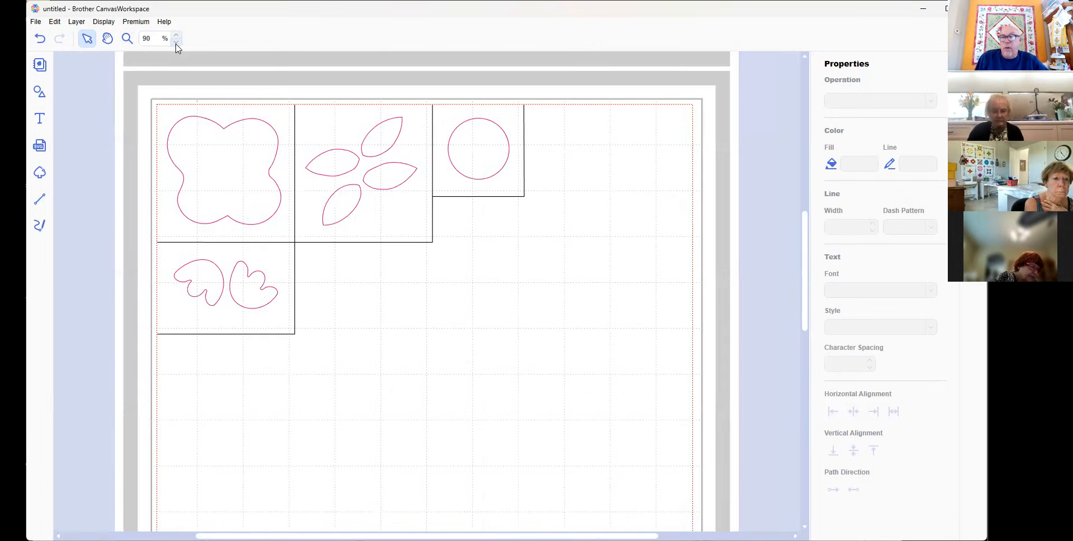
left_click(176, 42)
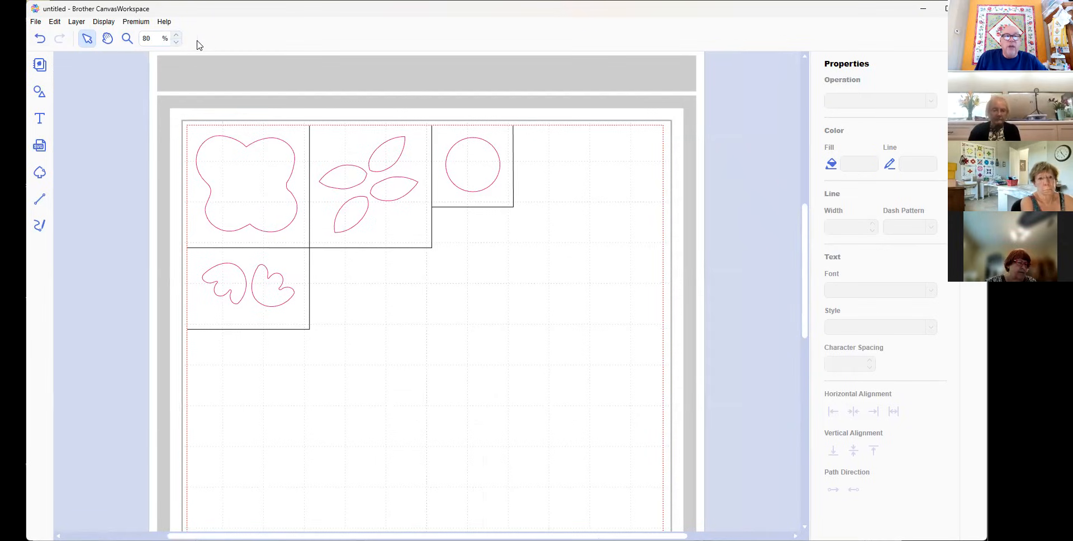
left_click(177, 42)
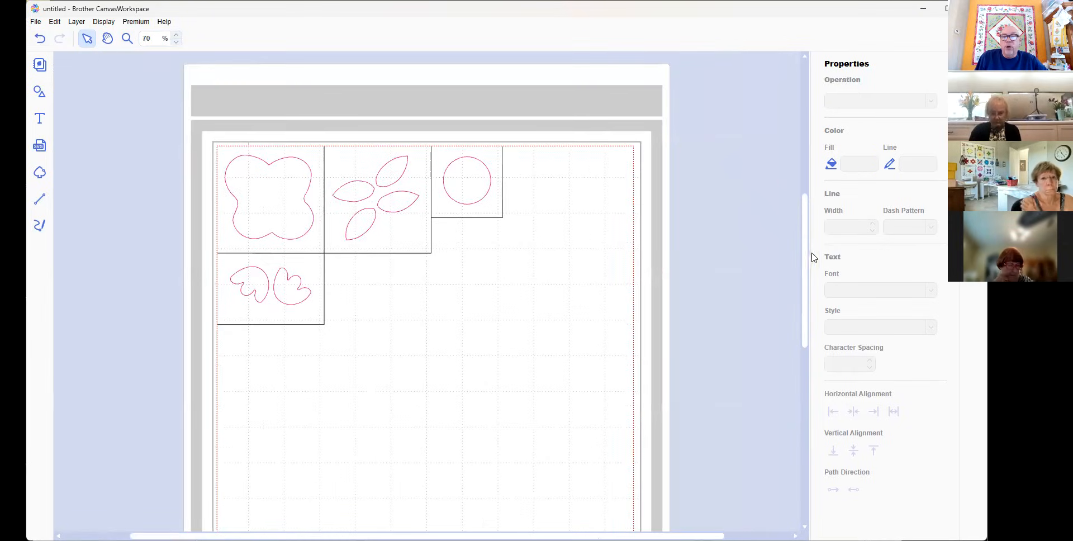
scroll(807, 272, "down", 1)
scroll(806, 272, "down", 2)
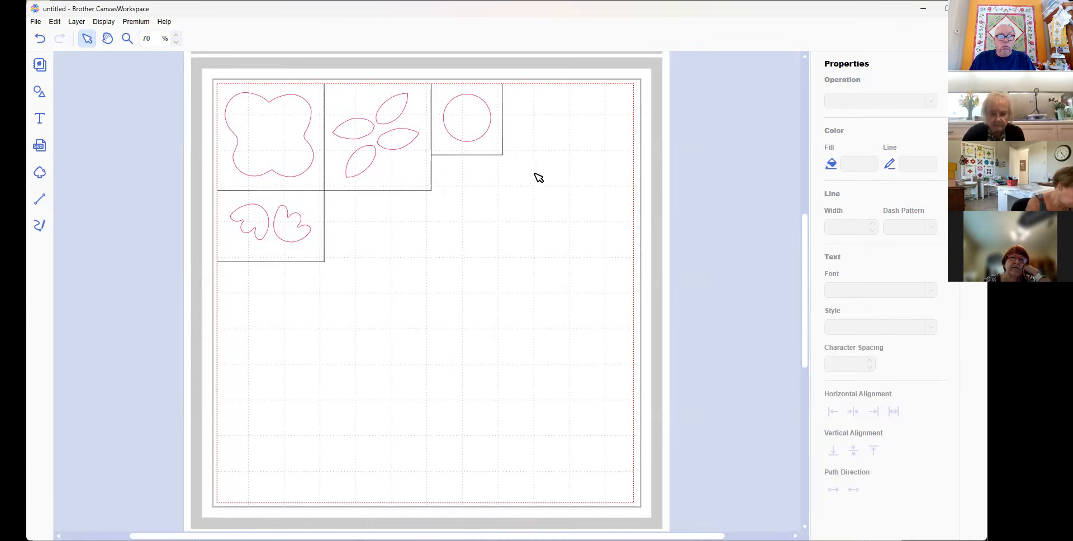
Look at the framed shapes and the mat at varying magnifications, from 124 % down to the whole mat at 16 %
scroll(540, 177, "up", 5)
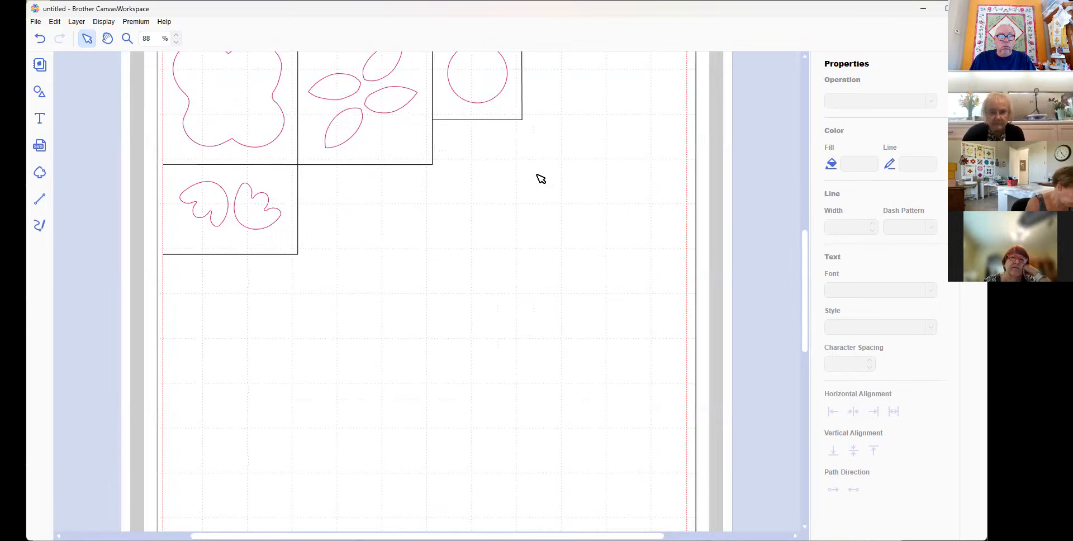
scroll(541, 178, "down", 4)
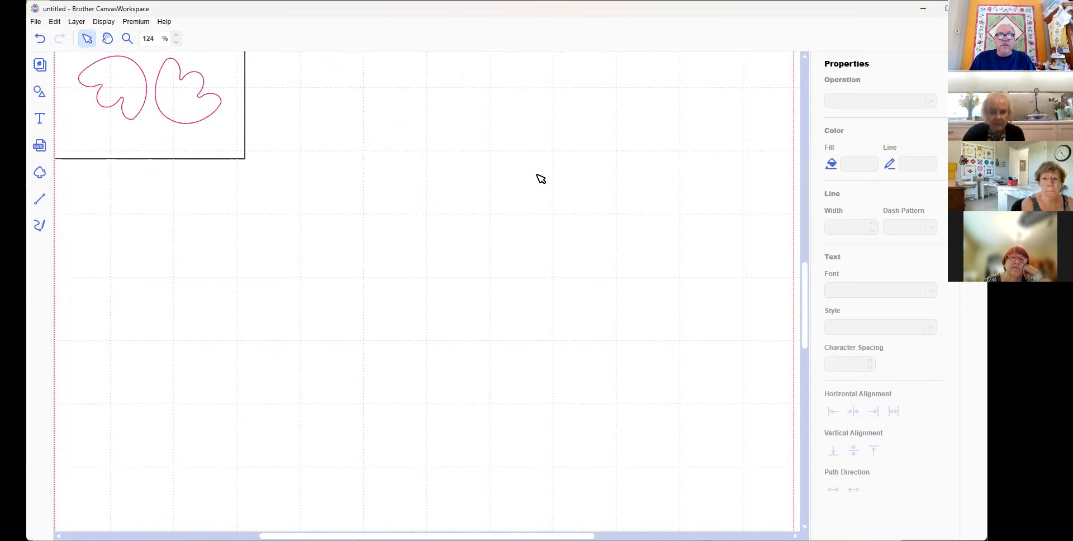
scroll(539, 182, "down", 1)
scroll(539, 184, "down", 5)
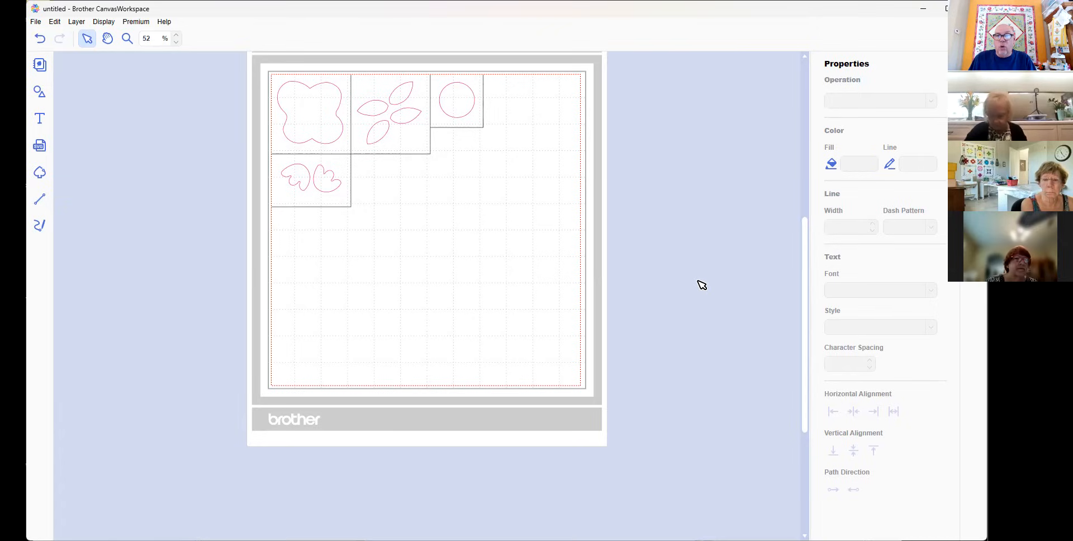
scroll(702, 285, "up", 3)
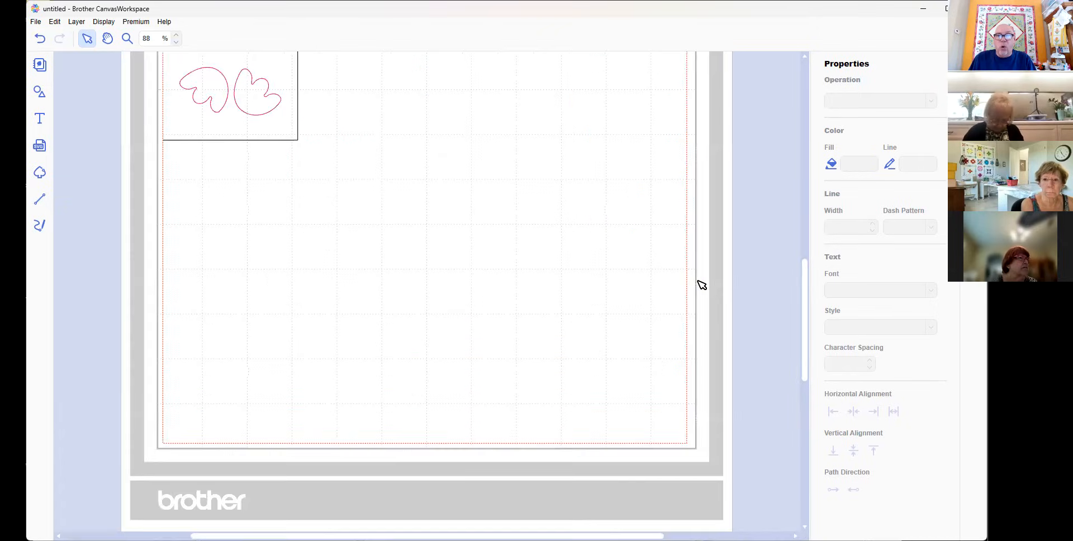
scroll(702, 285, "down", 3)
scroll(696, 285, "up", 1)
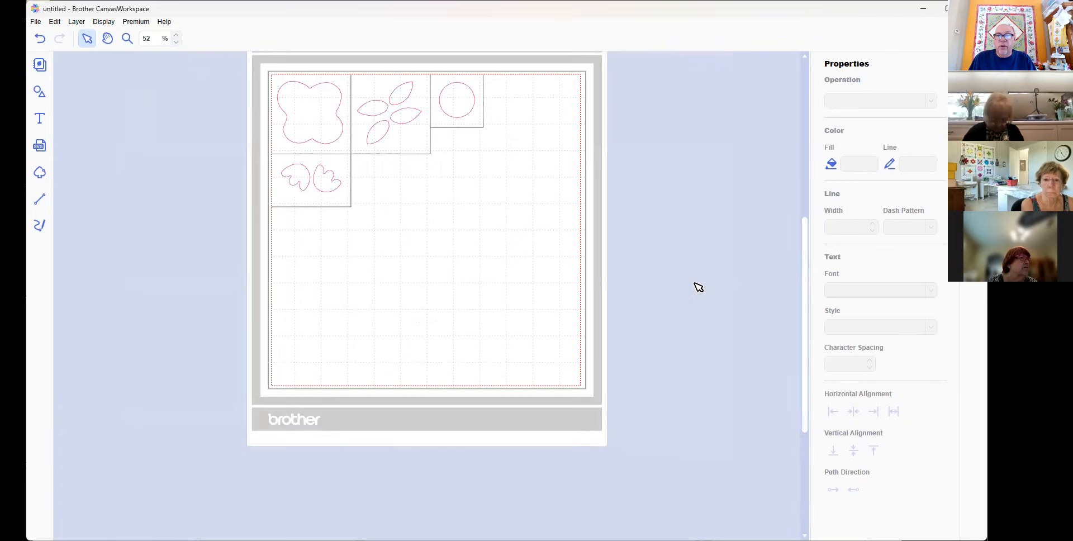
scroll(698, 287, "up", 3)
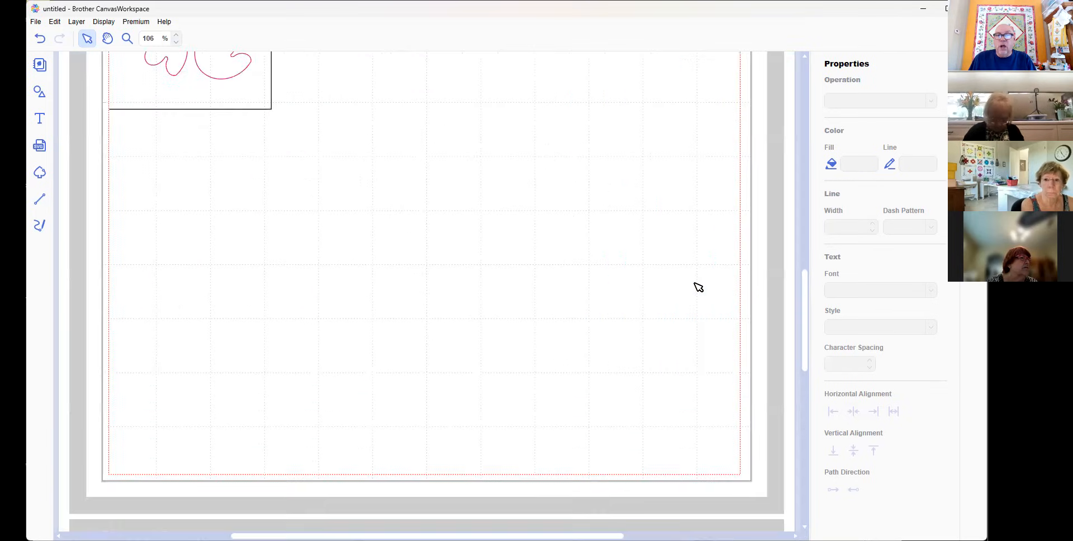
scroll(698, 286, "down", 2)
scroll(699, 287, "down", 2)
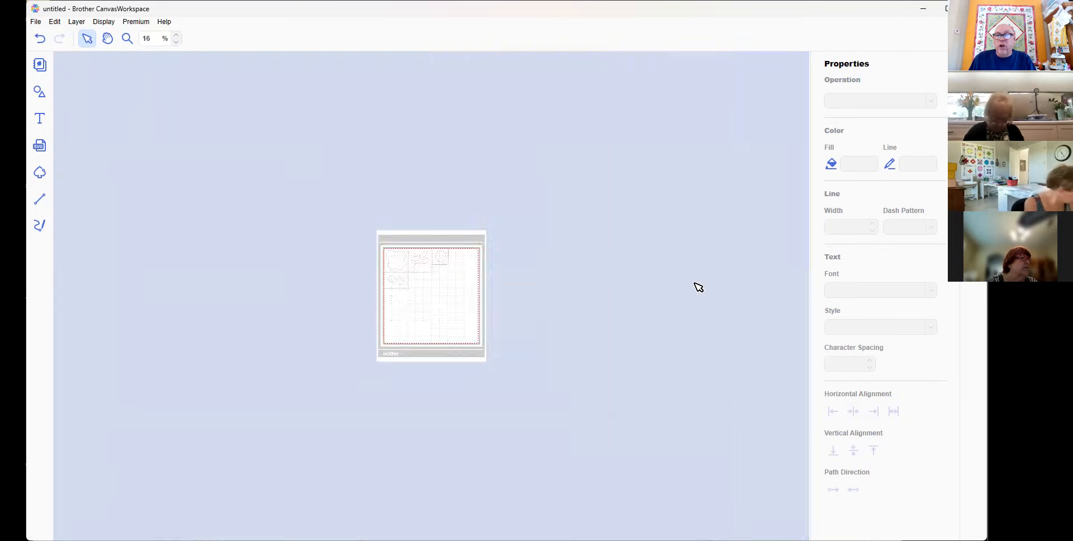
Delete the black frames around the circle, the leaves, the small petal pieces and the large flower shape
scroll(698, 288, "up", 3)
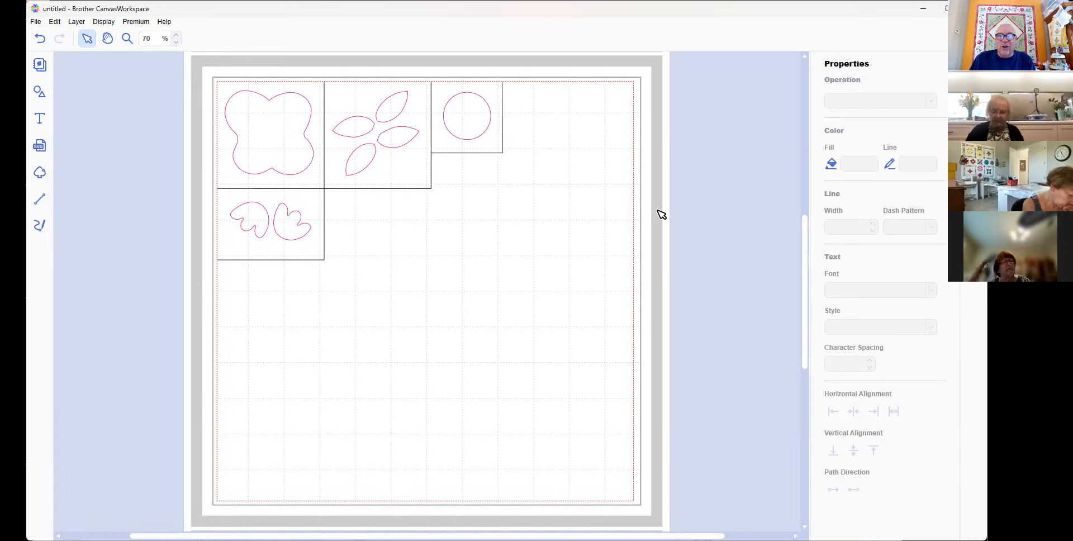
scroll(660, 216, "up", 3)
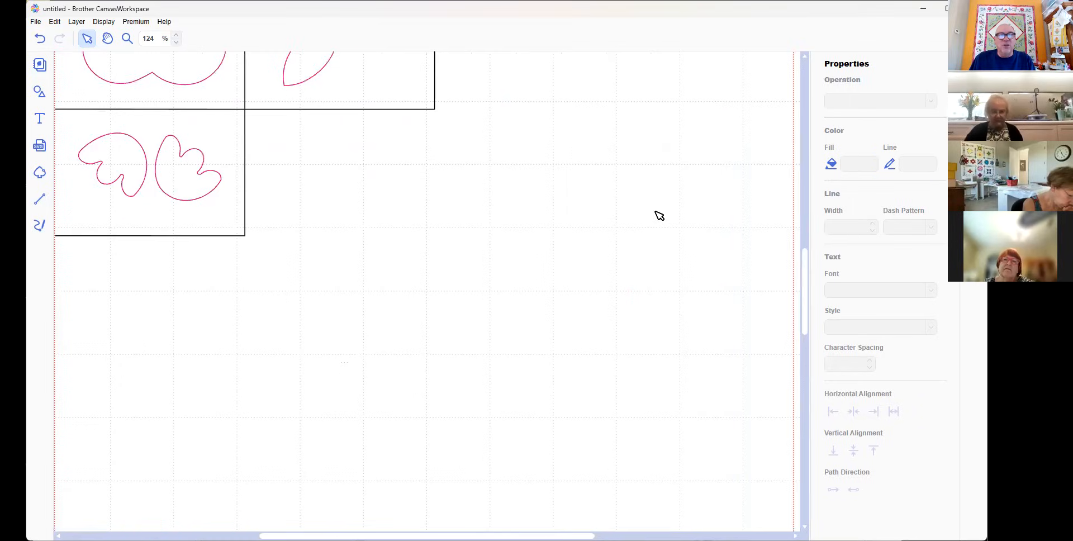
scroll(659, 216, "down", 3)
scroll(658, 216, "down", 2)
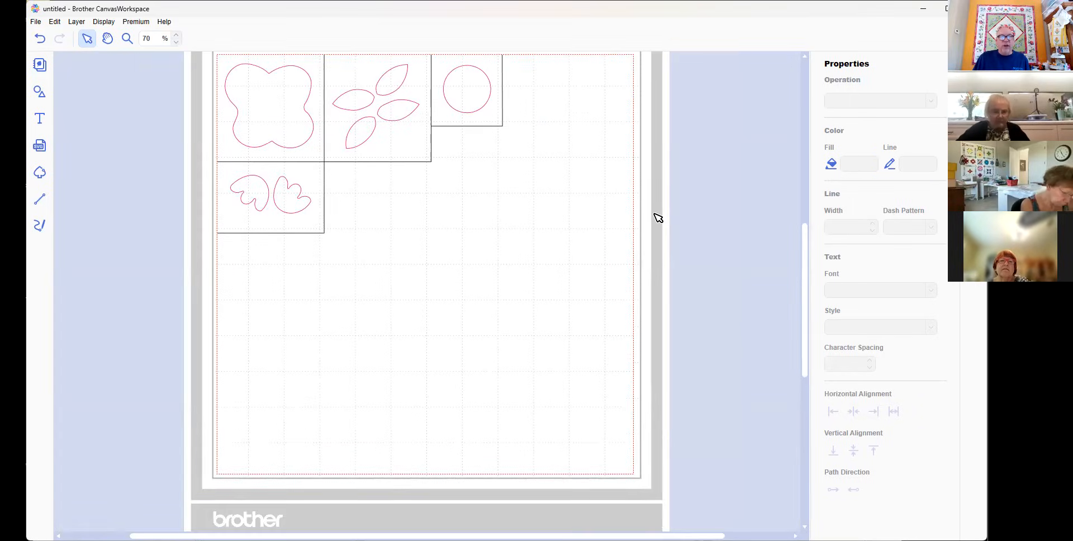
scroll(659, 217, "up", 2)
scroll(659, 217, "up", 1)
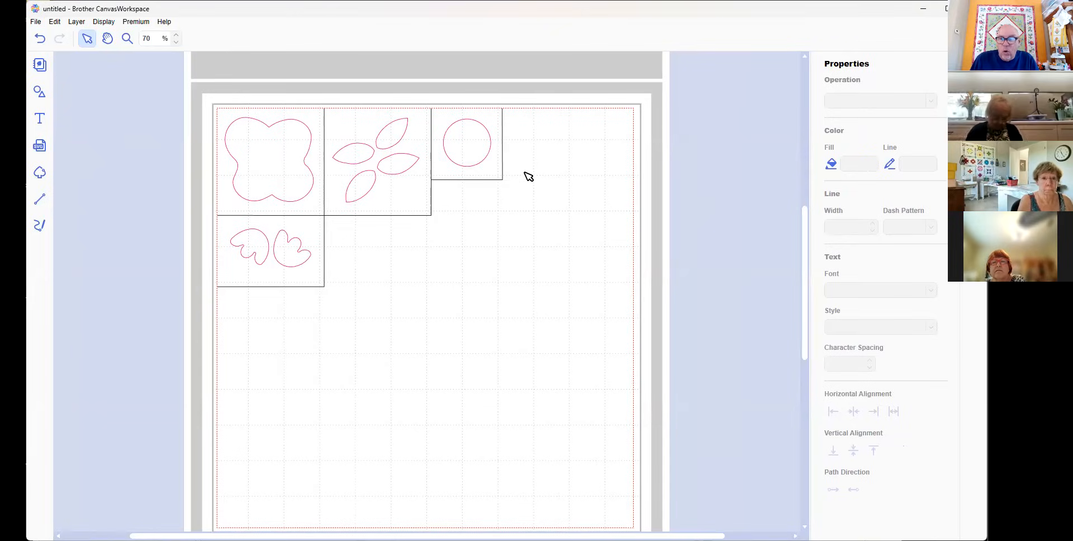
left_click_drag(524, 173, 503, 187)
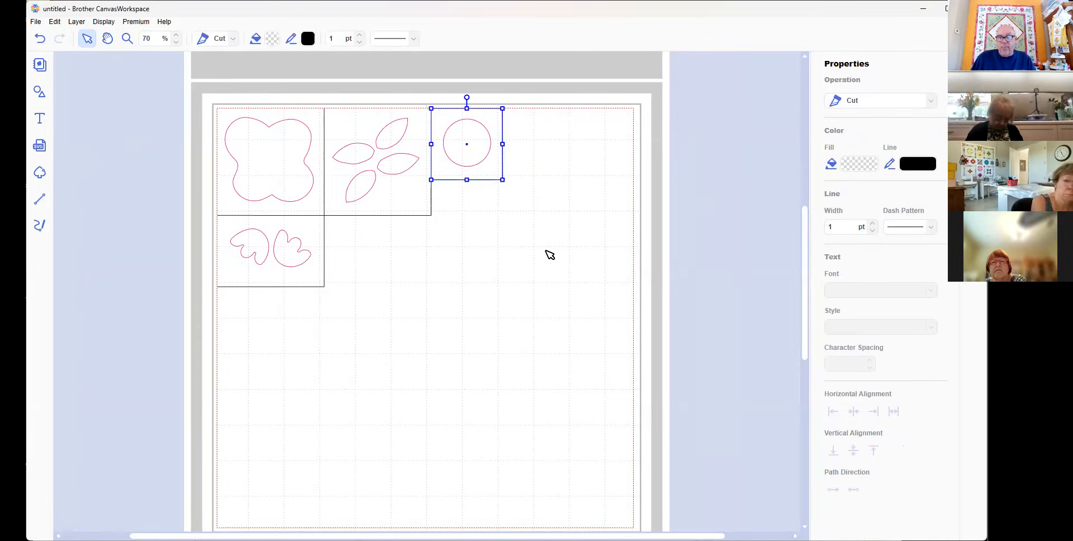
left_click(560, 252)
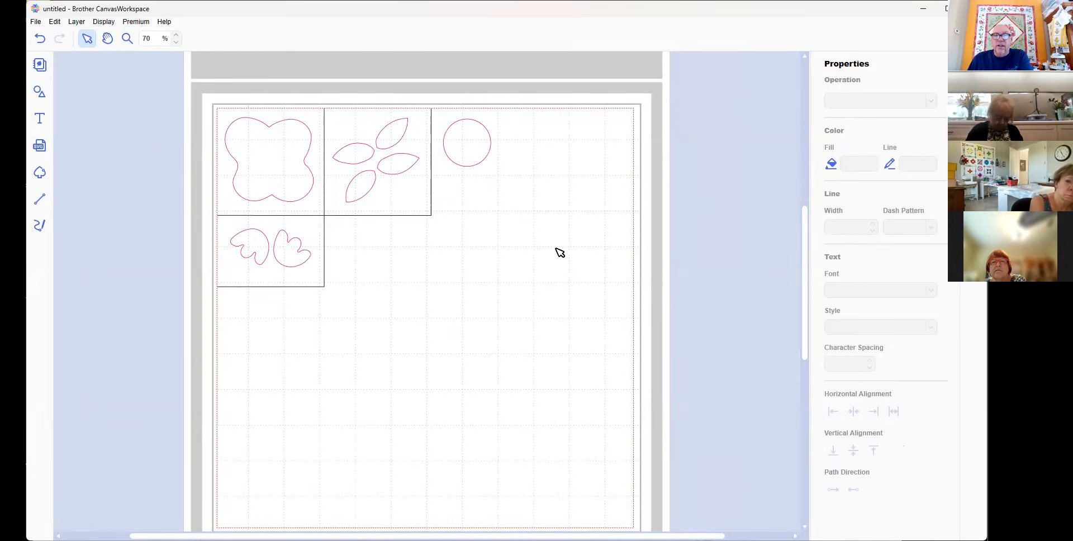
left_click(432, 217)
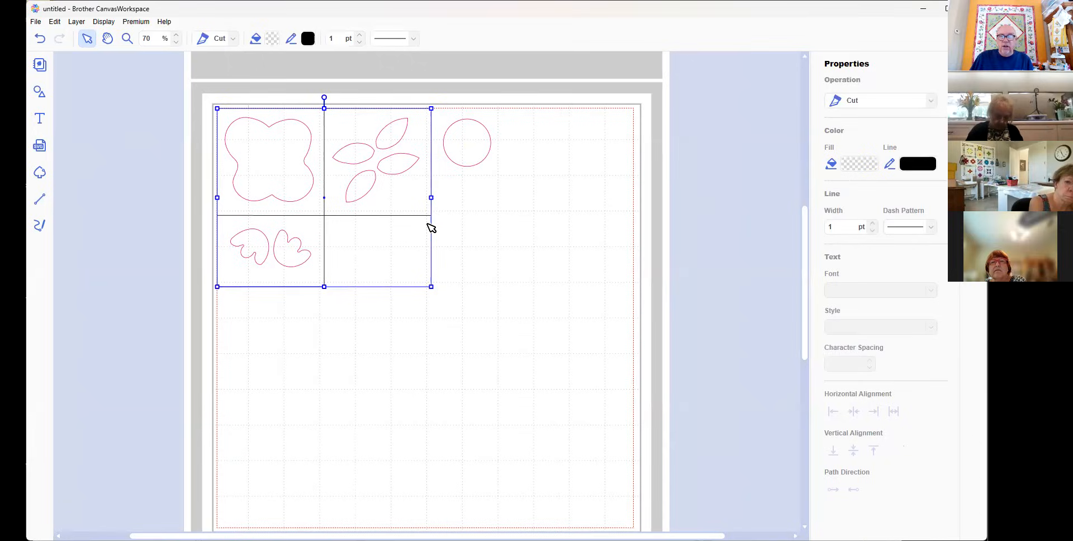
key("Delete")
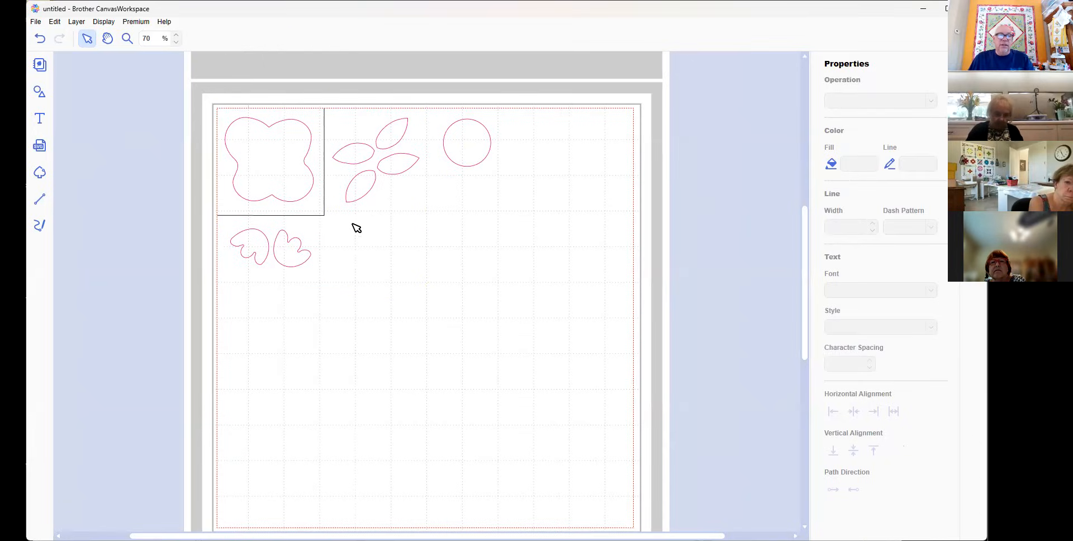
left_click(216, 216)
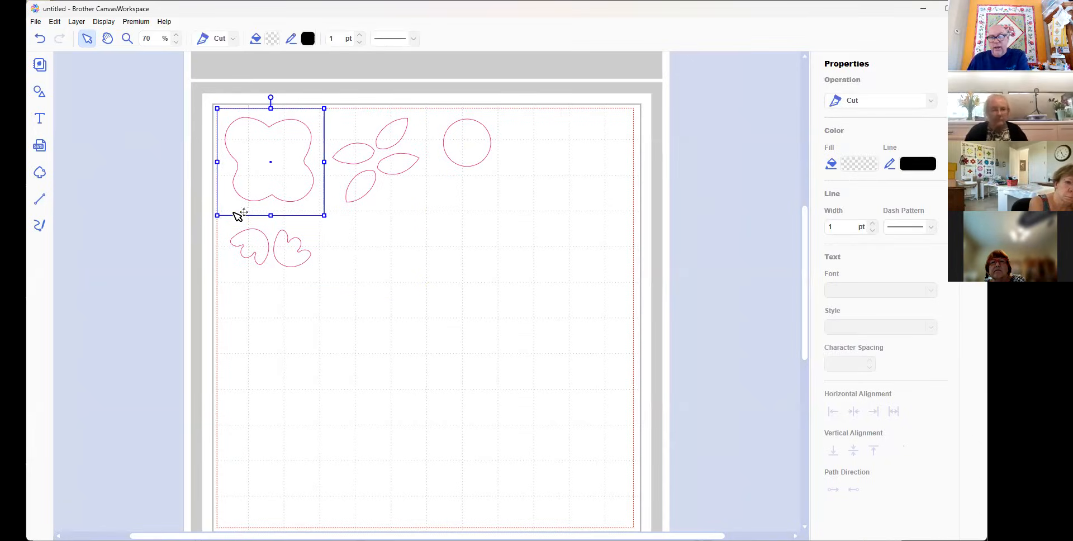
key("Delete")
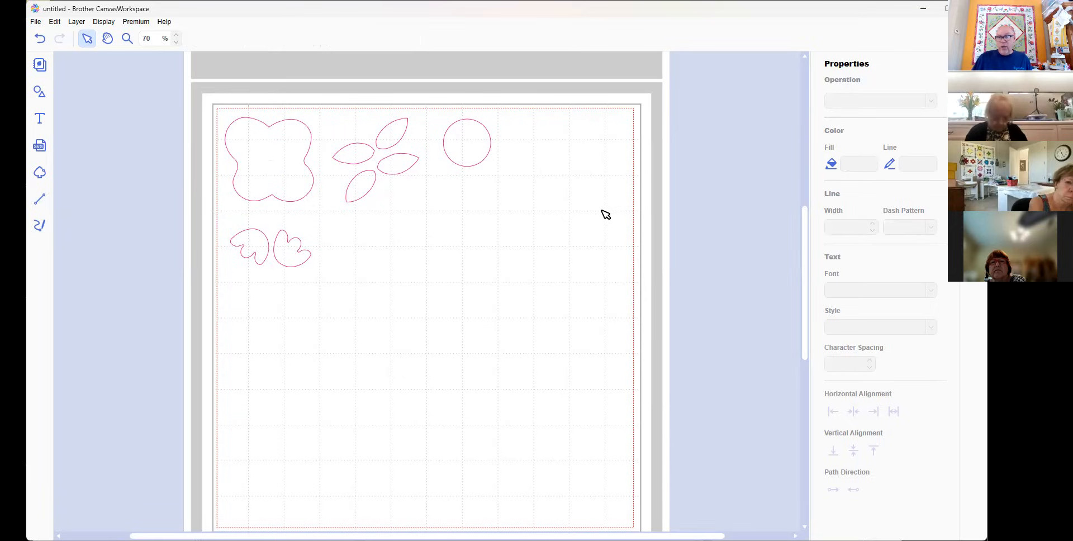
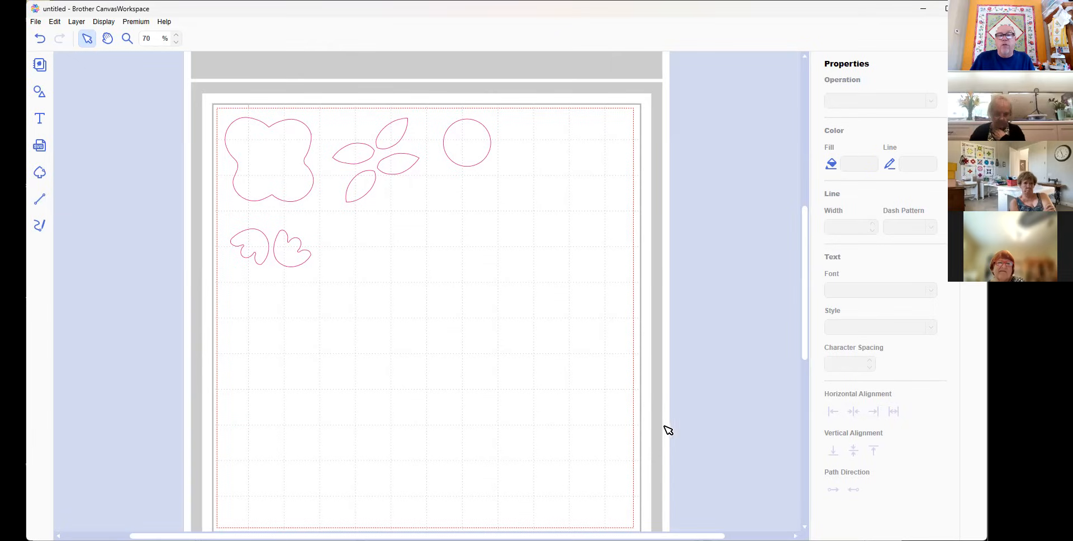
Delete the circle, the four leaves and the two small petal pieces, keeping only the large flower shape on the mat
left_click_drag(531, 131, 483, 185)
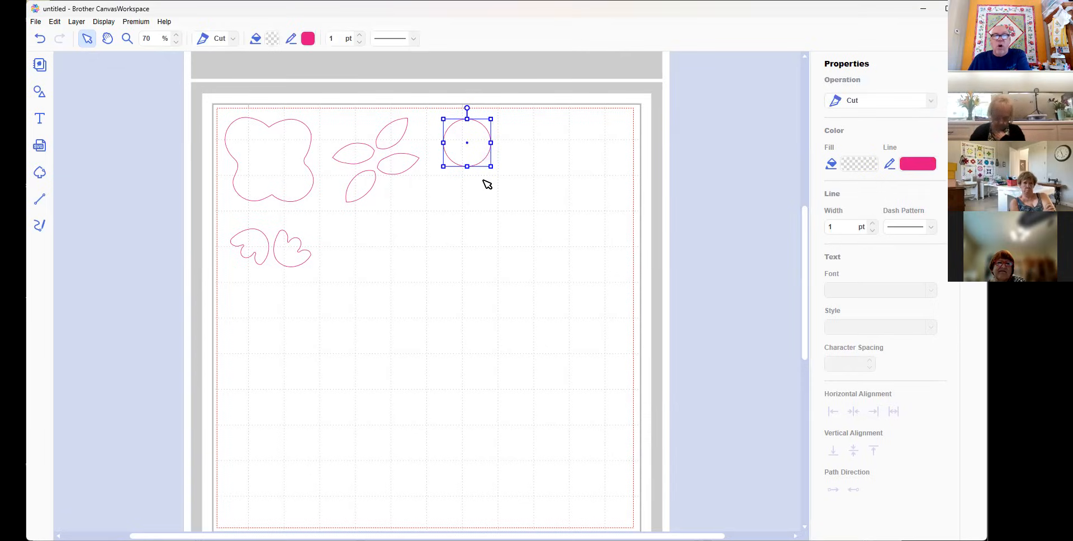
key("Delete")
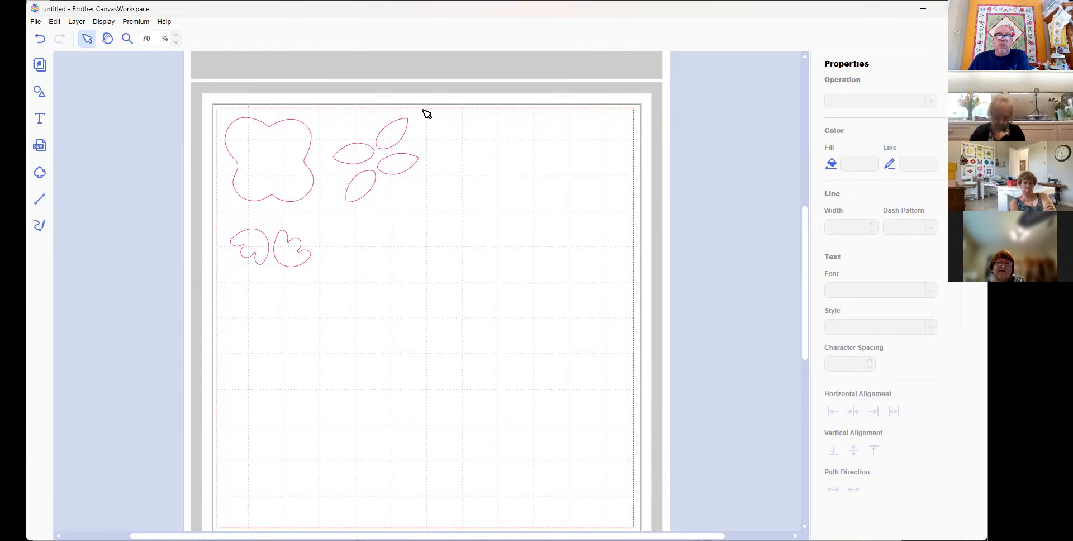
left_click_drag(429, 120, 364, 244)
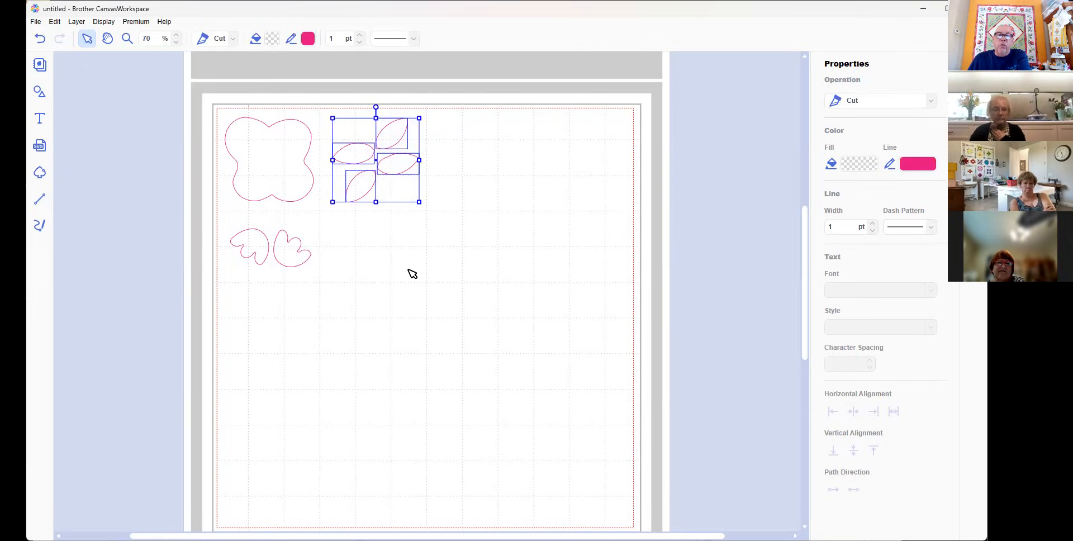
key("Delete")
left_click_drag(345, 255, 229, 286)
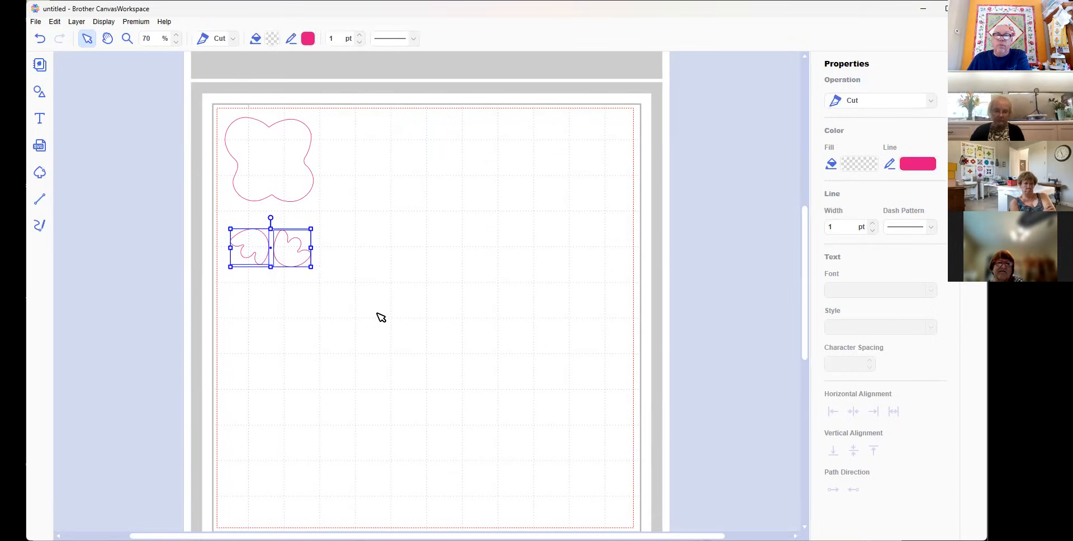
key("Delete")
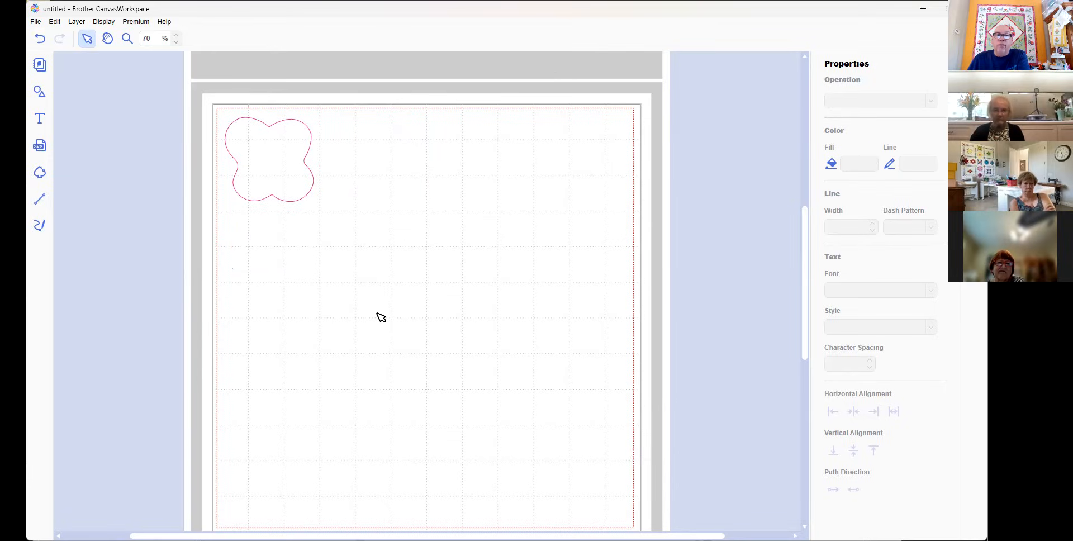
Duplicate the large flower shape to fill the mat with a four-by-four grid of copies
left_click(307, 200)
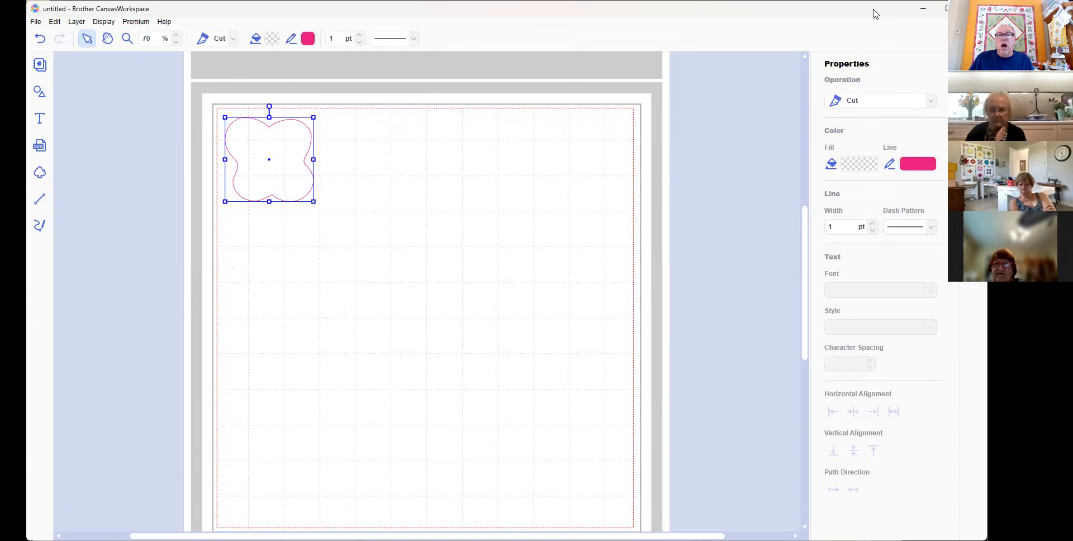
left_click(974, 91)
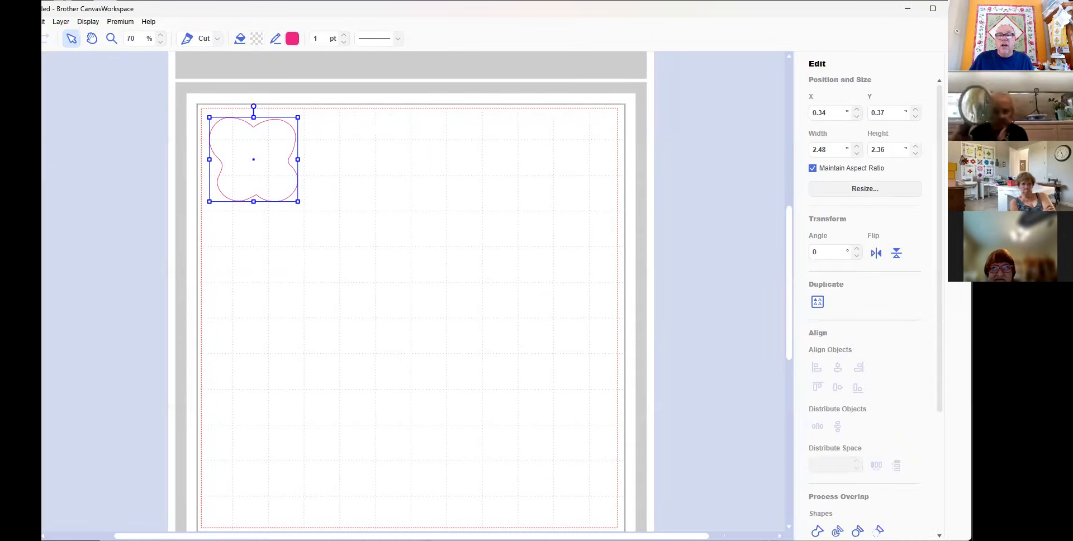
left_click_drag(939, 151, 953, 224)
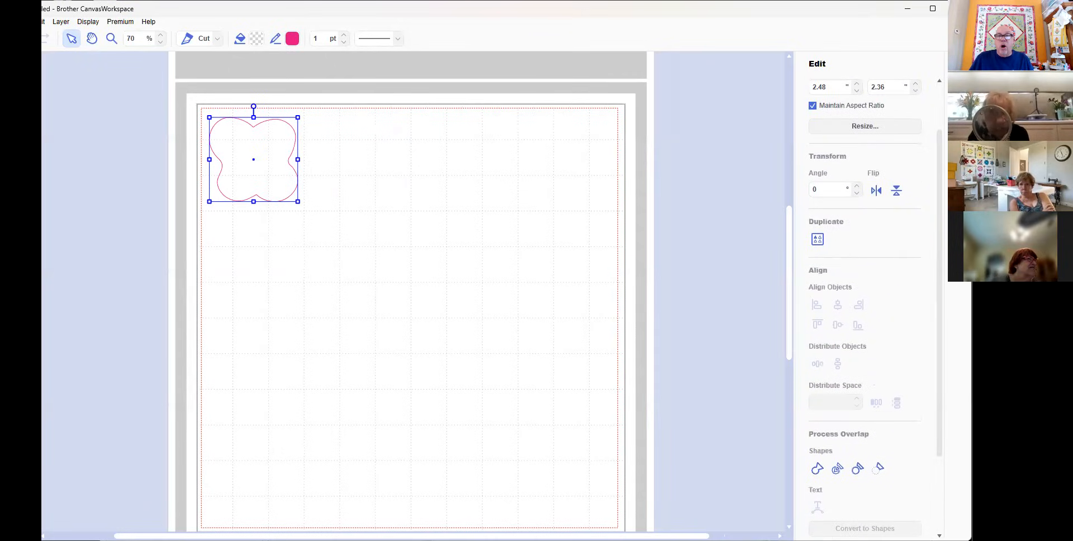
left_click(818, 239)
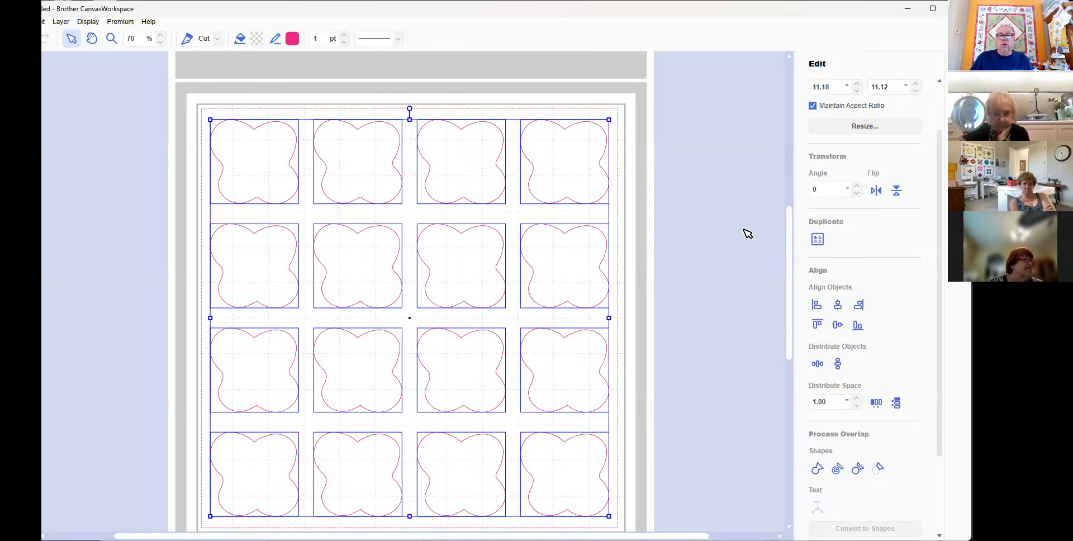
scroll(779, 290, "down", 3)
scroll(781, 278, "up", 2)
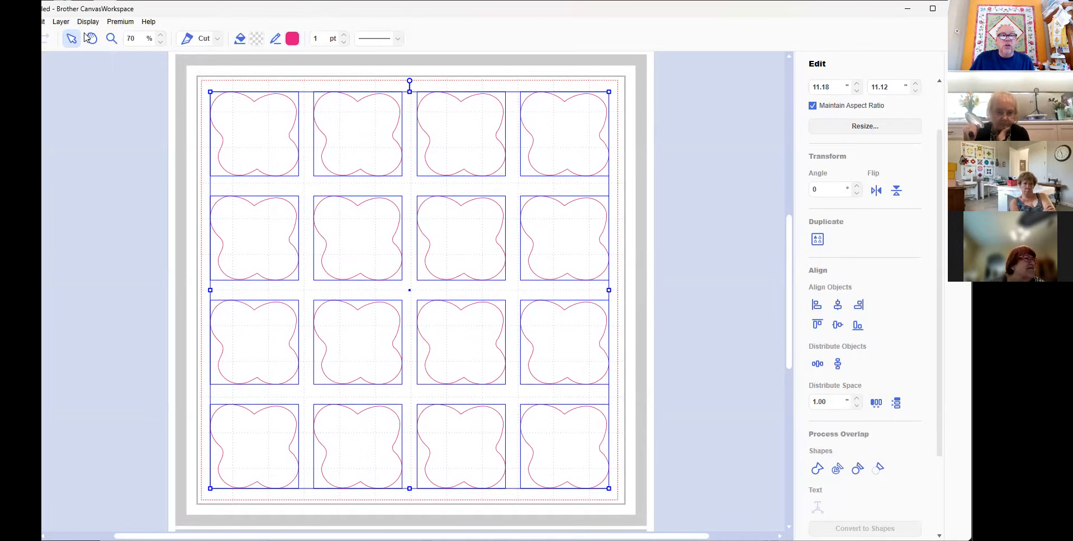
Save the project as Welcome Center Background flower 16 in the Templates & Cutting Files folder
left_click(20, 21)
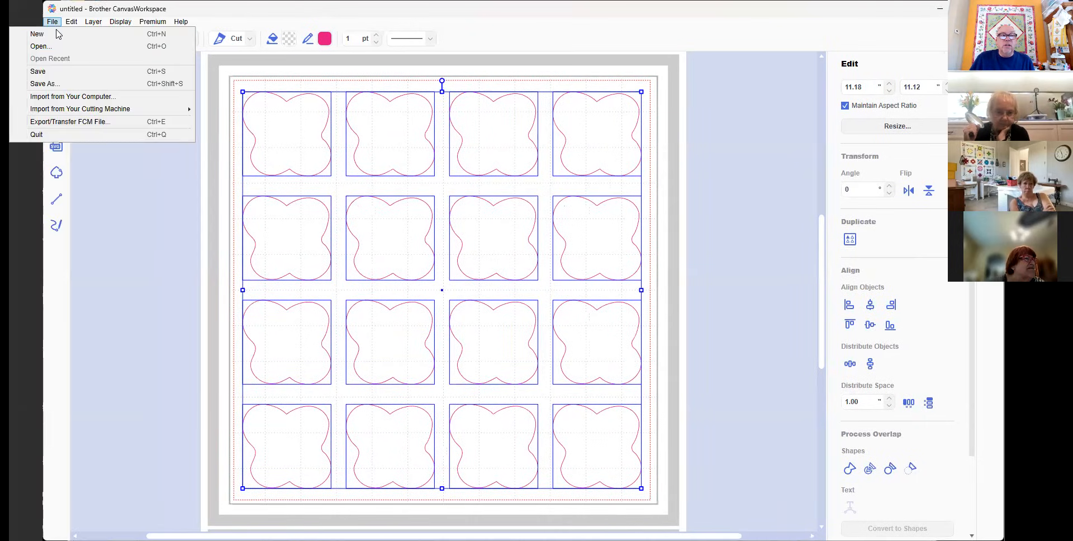
left_click(43, 84)
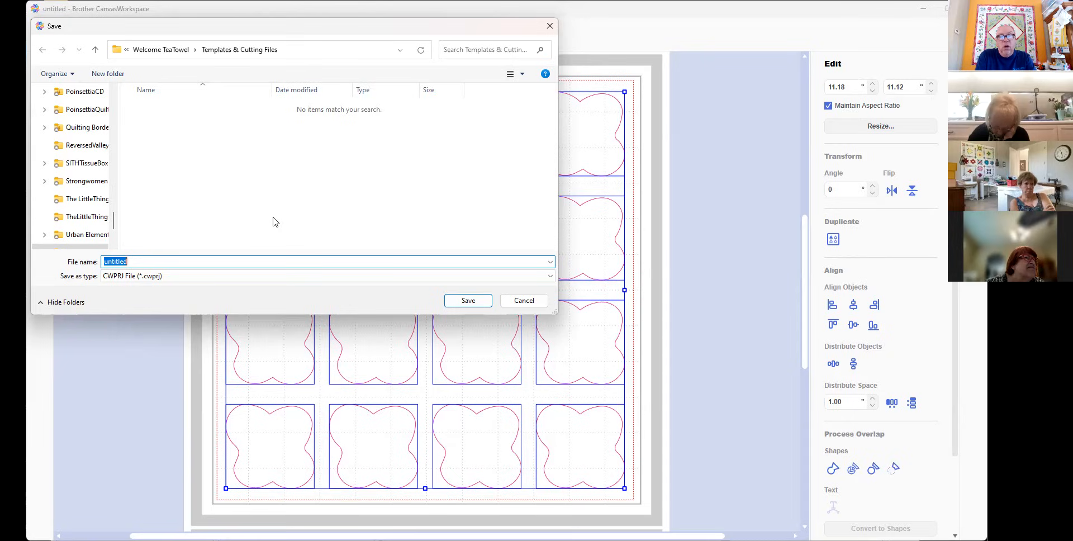
type("Wel")
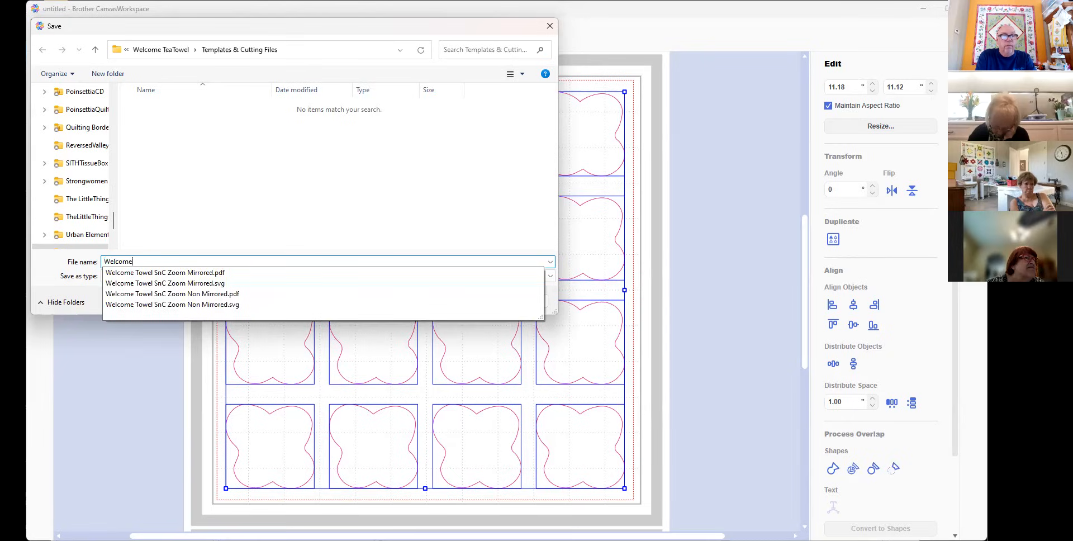
type("come Center Back")
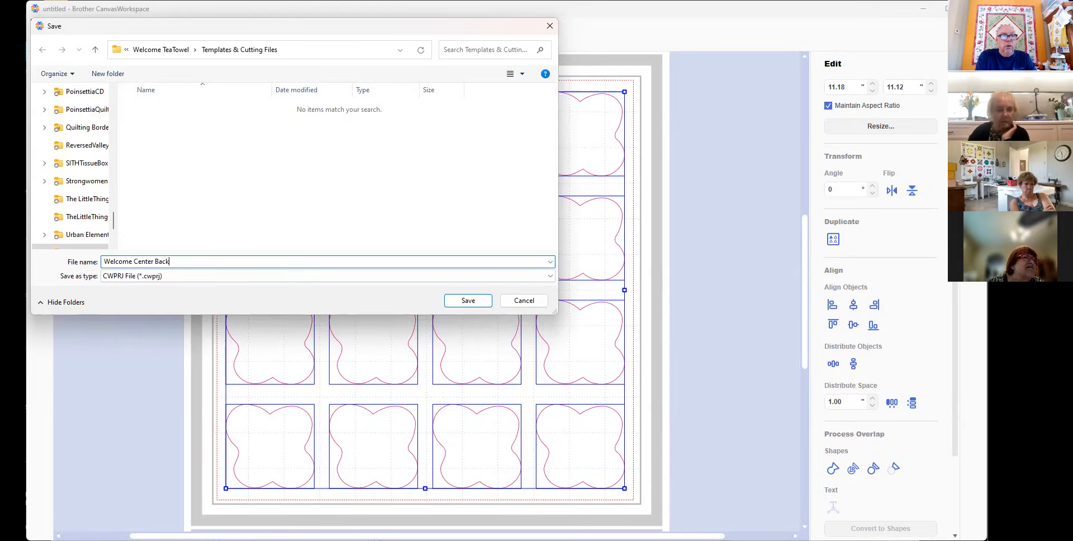
type("ground")
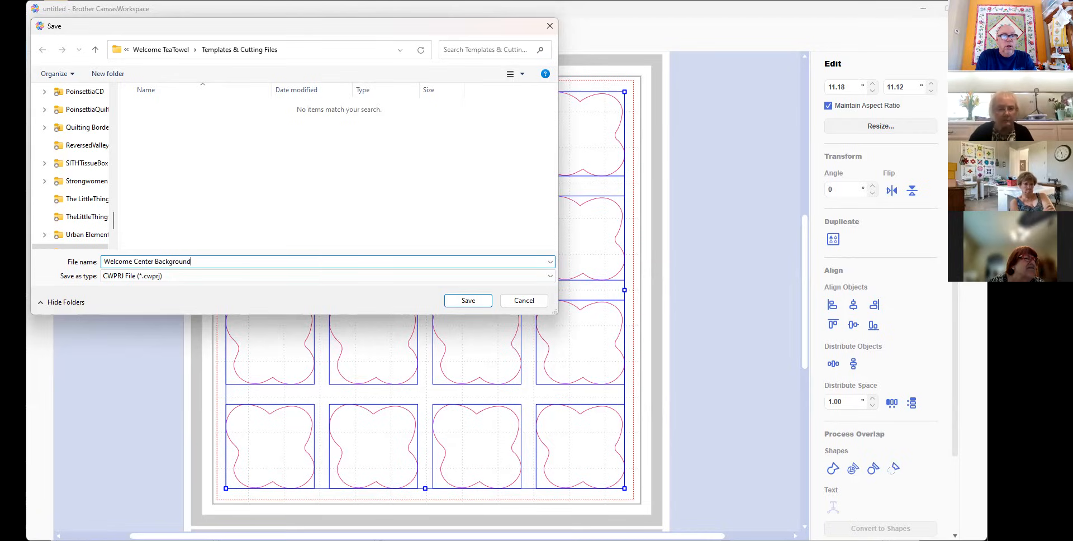
type(" flower")
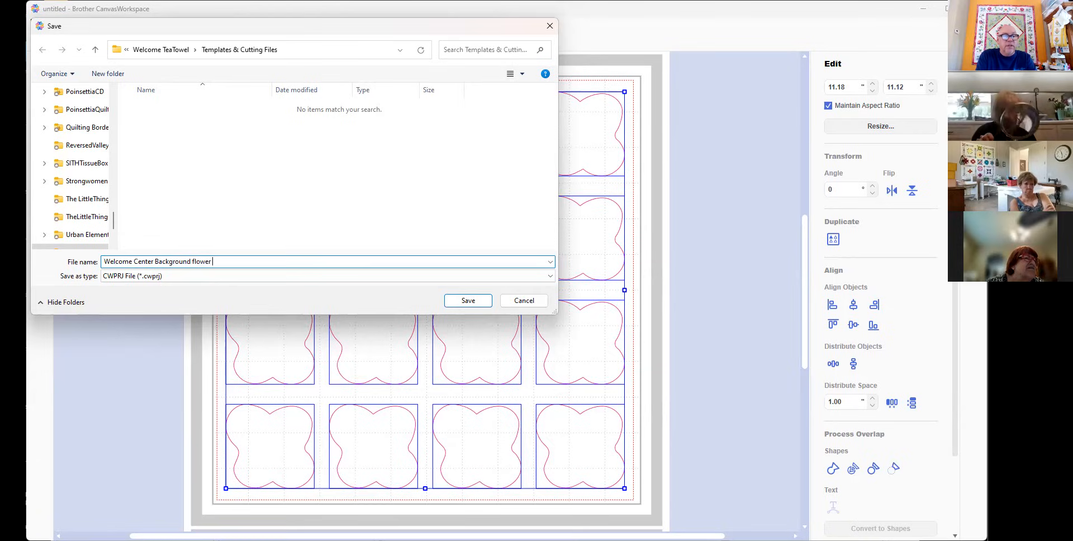
type(" 16")
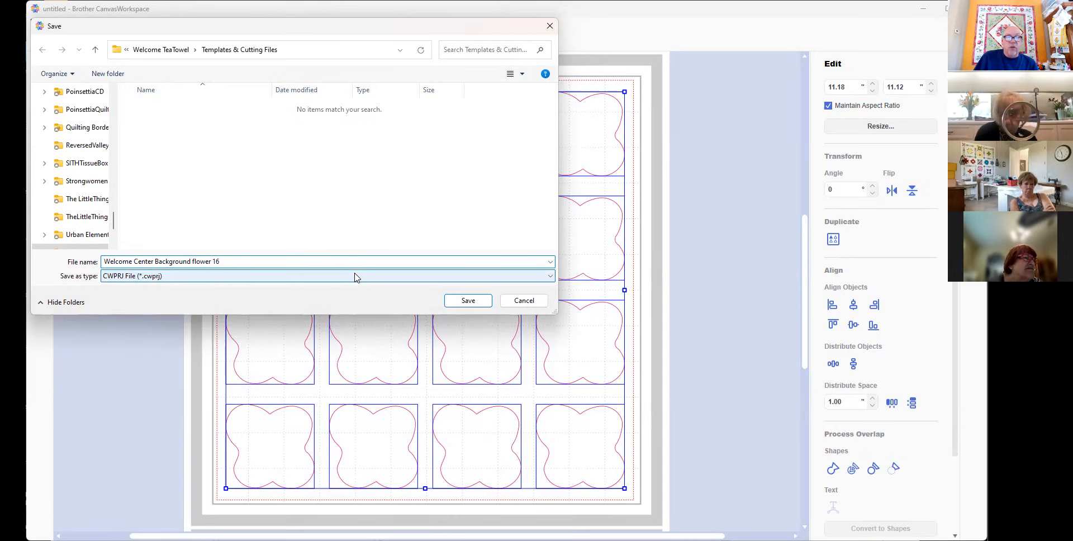
left_click(468, 300)
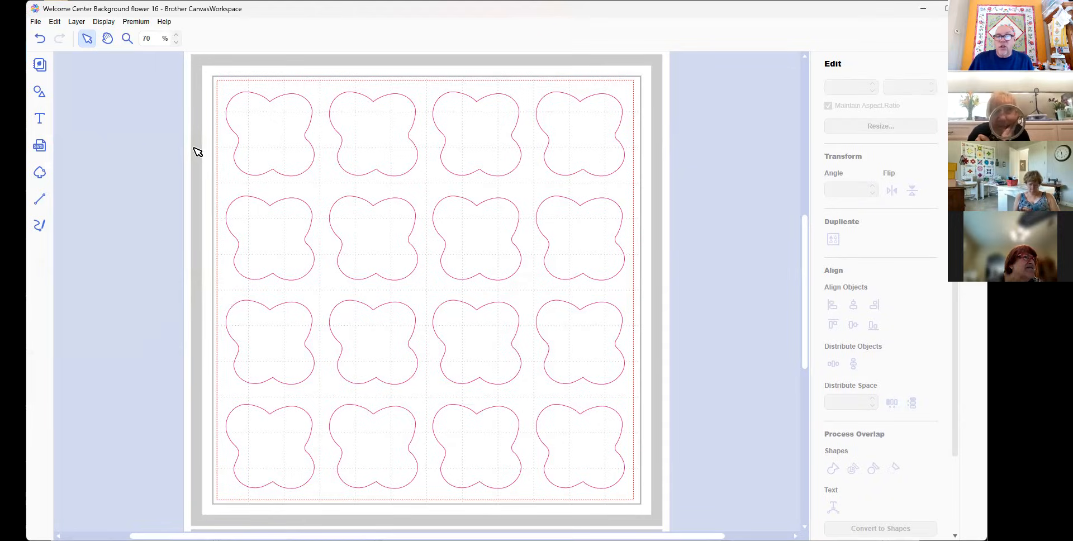
Undo the duplication and the shape deletions until the petal pieces, leaves and circle are back beside the large flower
left_click(39, 39)
left_click(39, 40)
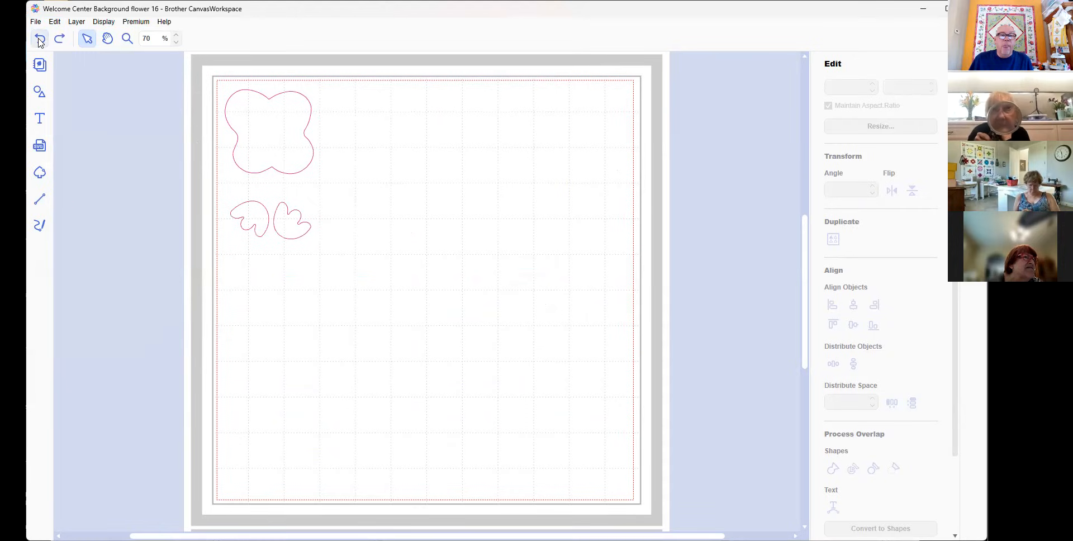
left_click(39, 40)
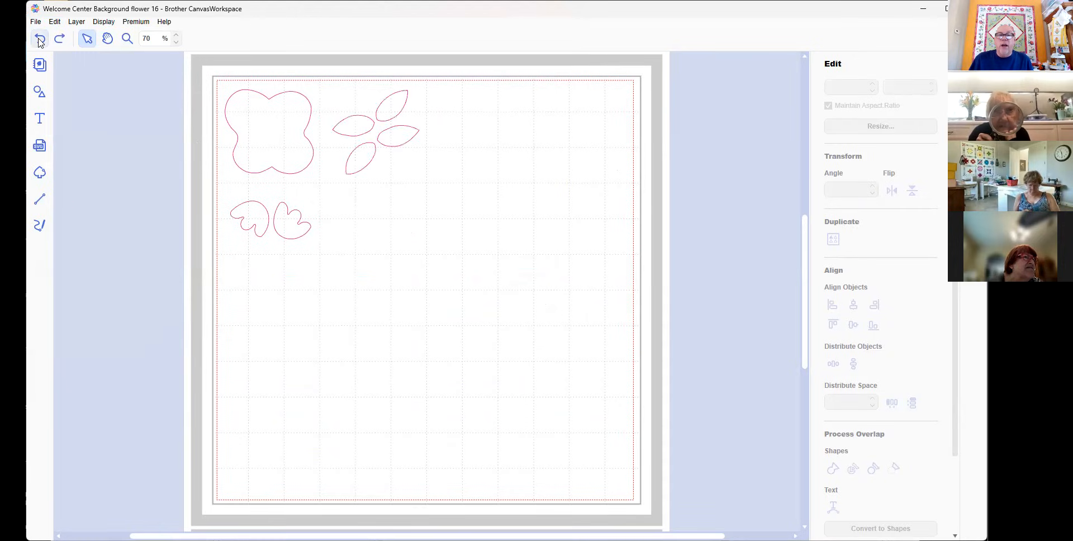
left_click(39, 40)
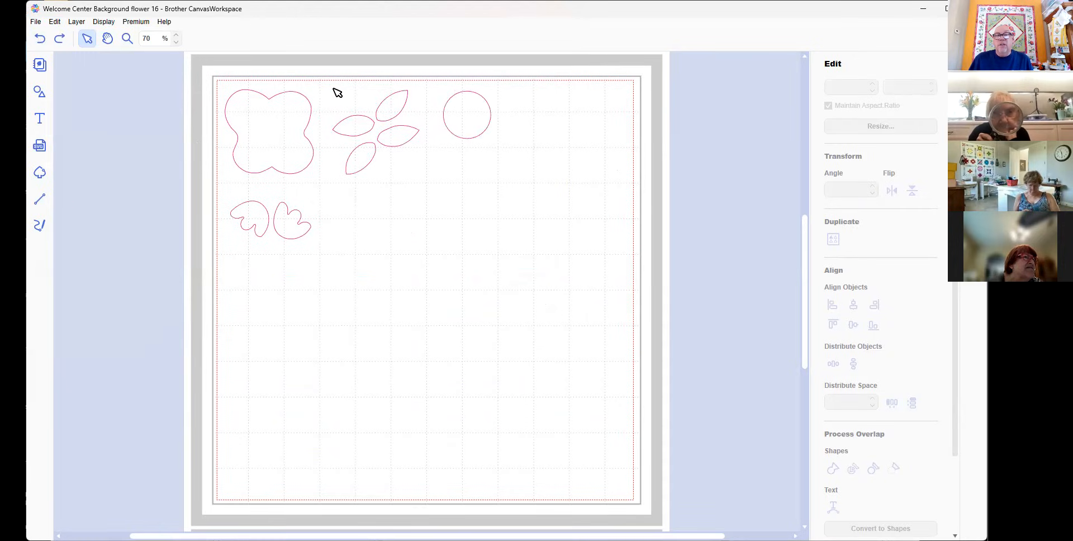
Delete the large flower, the circle and the two small petal pieces, keeping only the four leaves on the mat
left_click_drag(212, 75, 266, 153)
key("Delete")
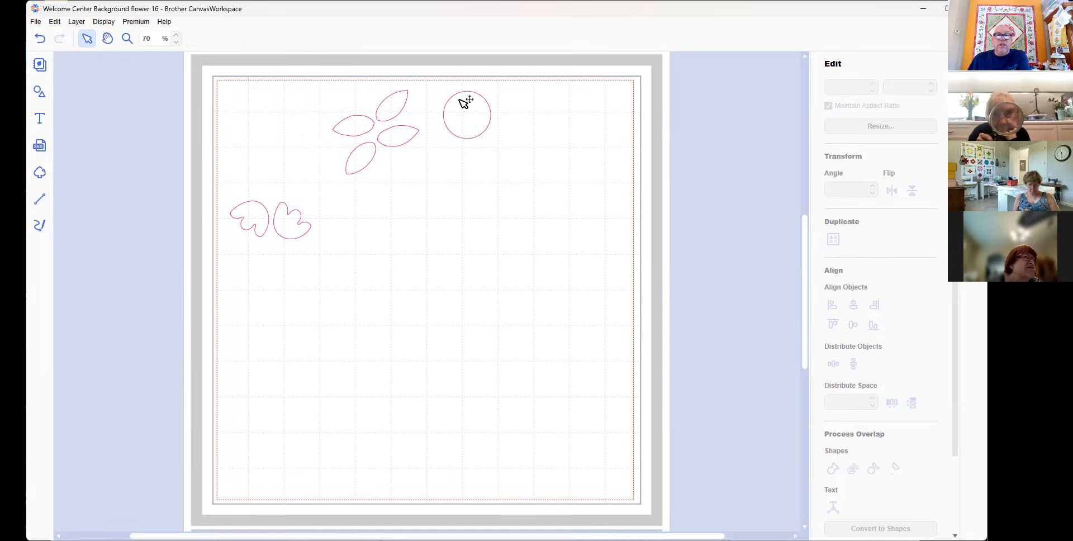
left_click_drag(445, 78, 508, 152)
left_click(399, 223)
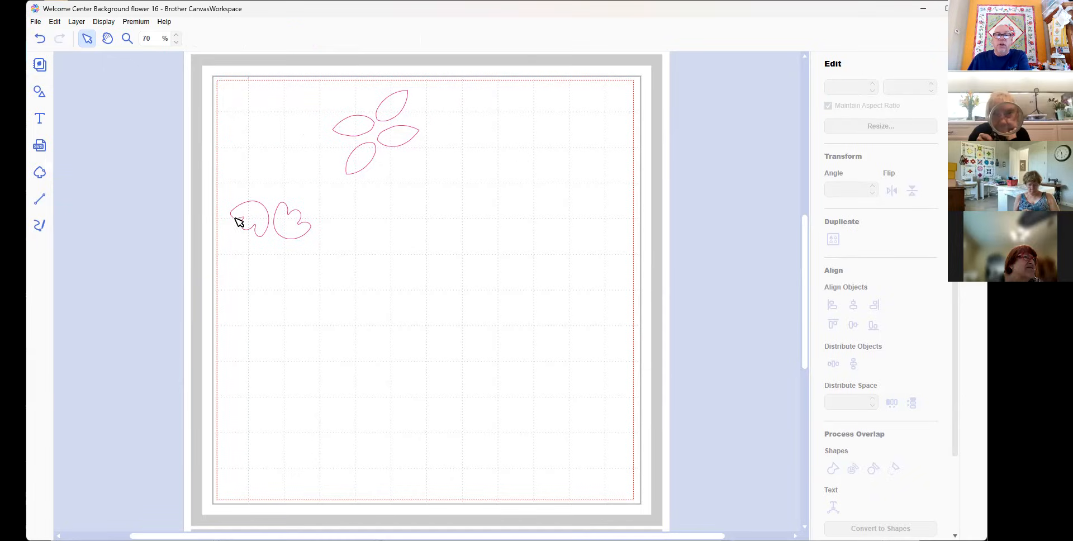
left_click_drag(203, 220, 334, 266)
key("Delete")
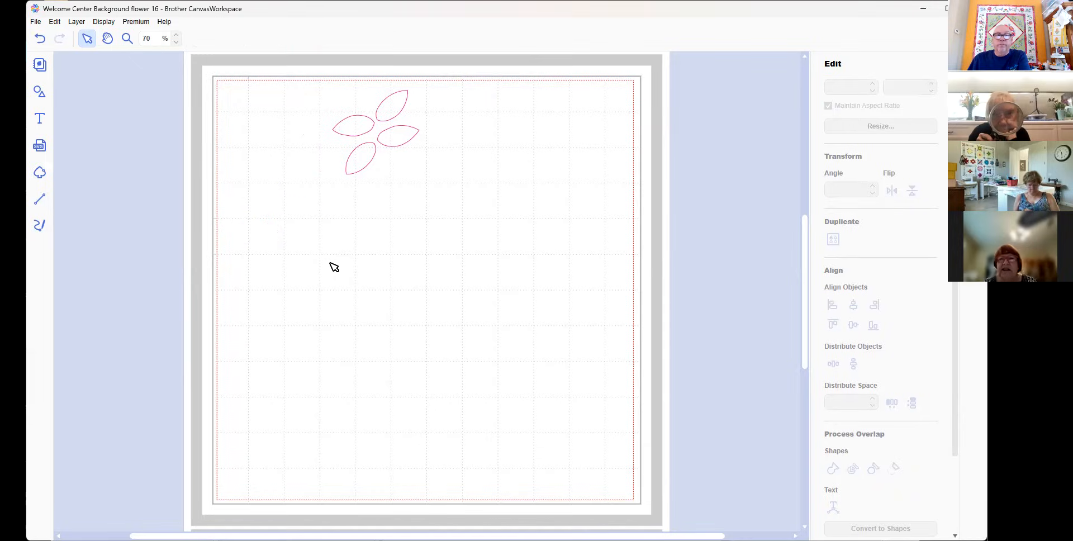
Move one leaf to the mat's upper-left corner and place a second leaf beside it, rotated 47°
left_click(369, 159)
left_click(396, 136)
left_click(393, 106)
left_click(370, 127)
left_click(359, 167)
left_click(400, 138)
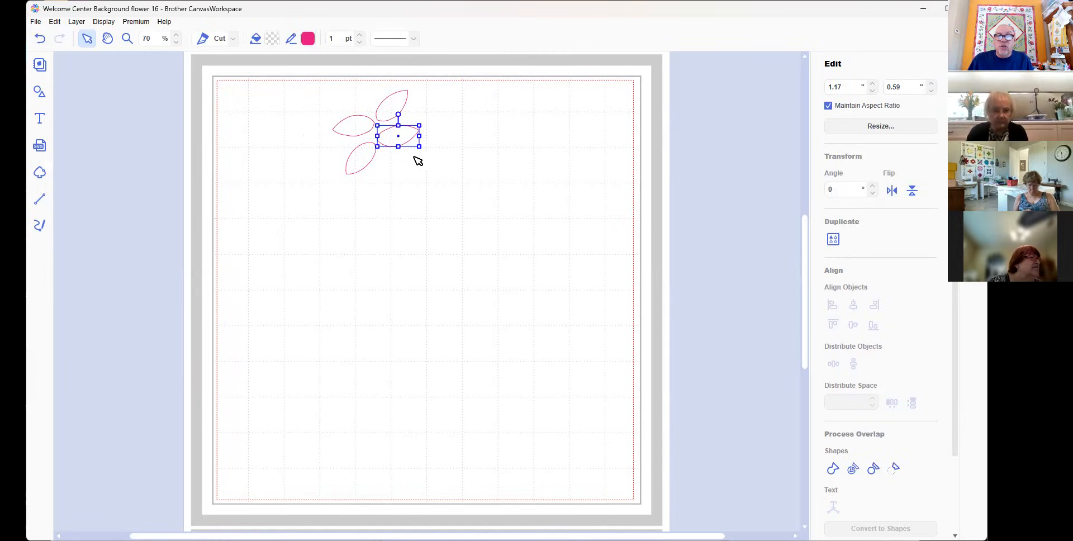
left_click(361, 130)
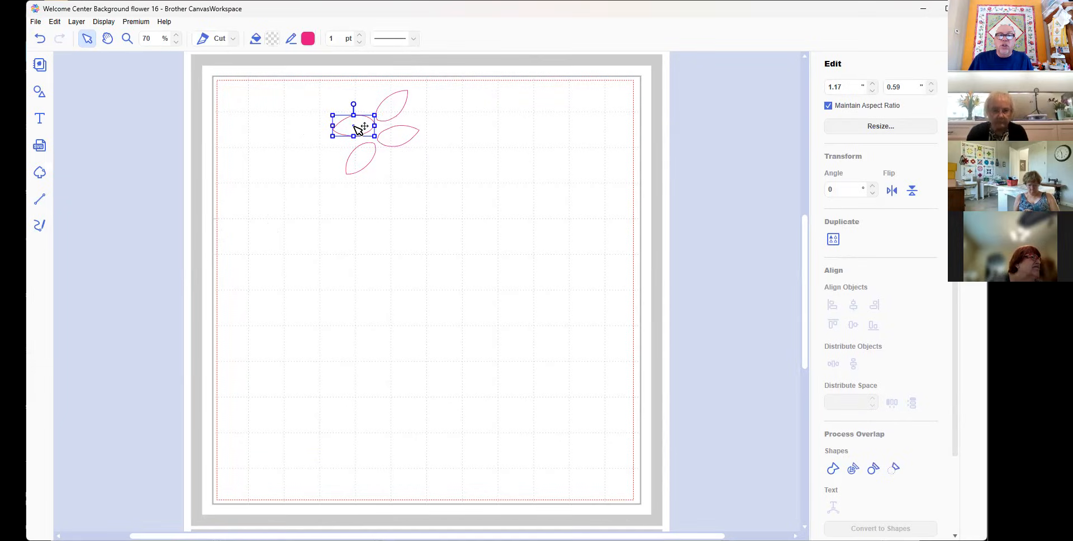
left_click_drag(354, 126, 244, 103)
left_click(397, 113)
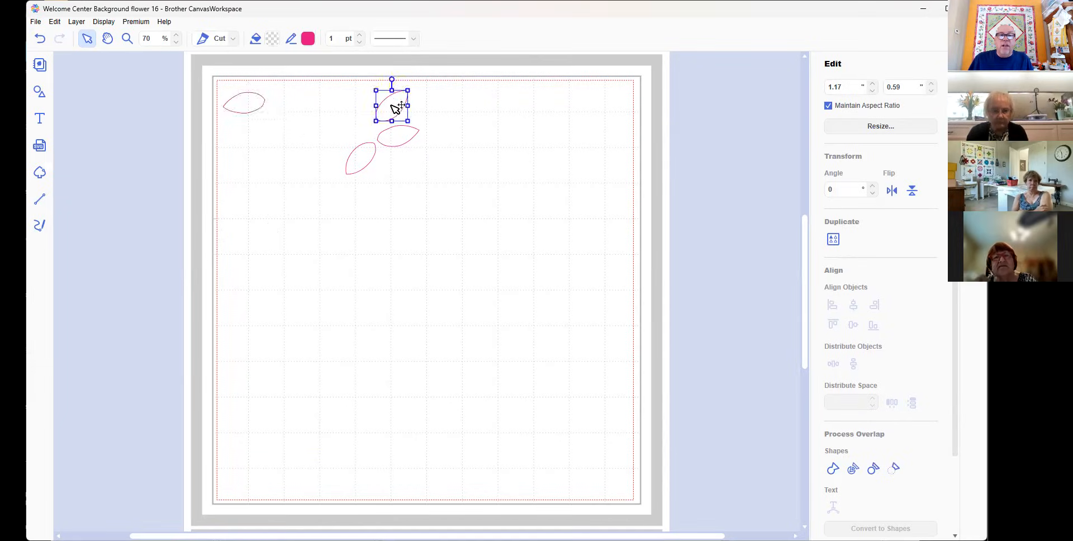
left_click_drag(392, 77, 296, 102)
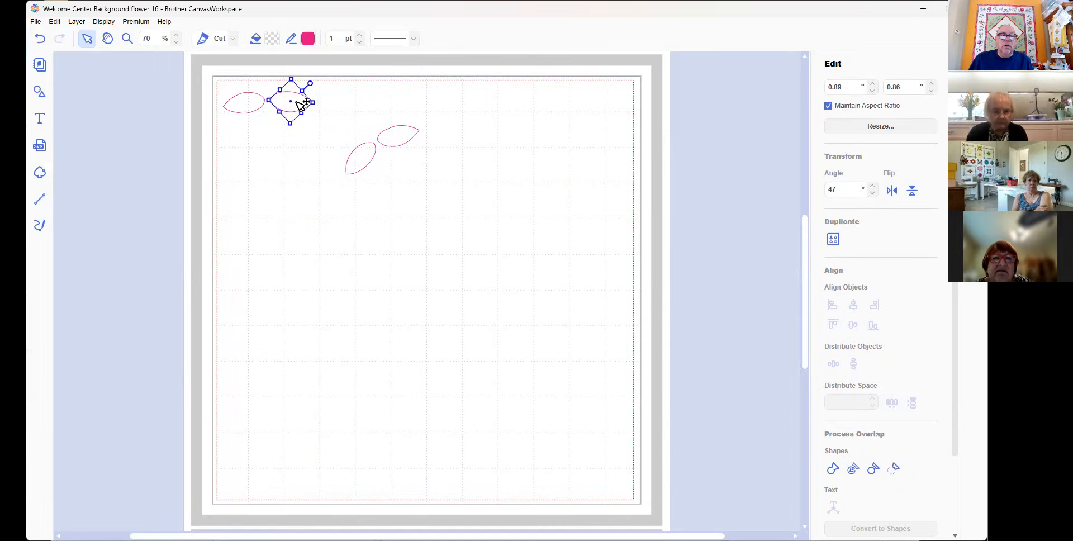
Rotate the two remaining leaves toward horizontal, the lower one by 49°, and place both beneath the first pair
left_click(363, 159)
left_click_drag(359, 131, 251, 130)
left_click(393, 138)
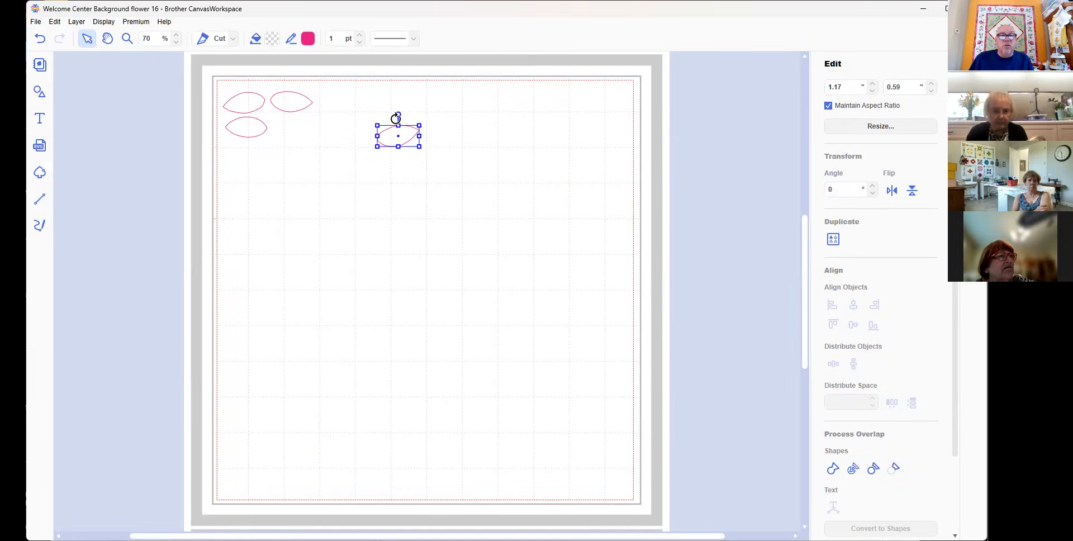
left_click_drag(396, 116, 298, 130)
left_click(446, 162)
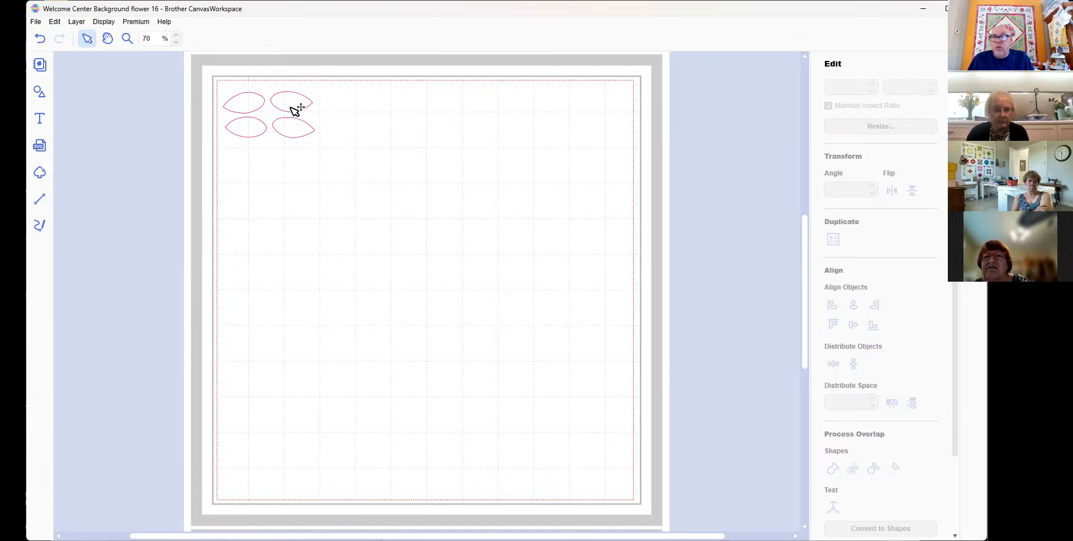
Enlarge the second leaf in the upper row, and undo that resize plus the latest placement of the two lower leaves
left_click(310, 106)
left_click_drag(312, 103, 337, 104)
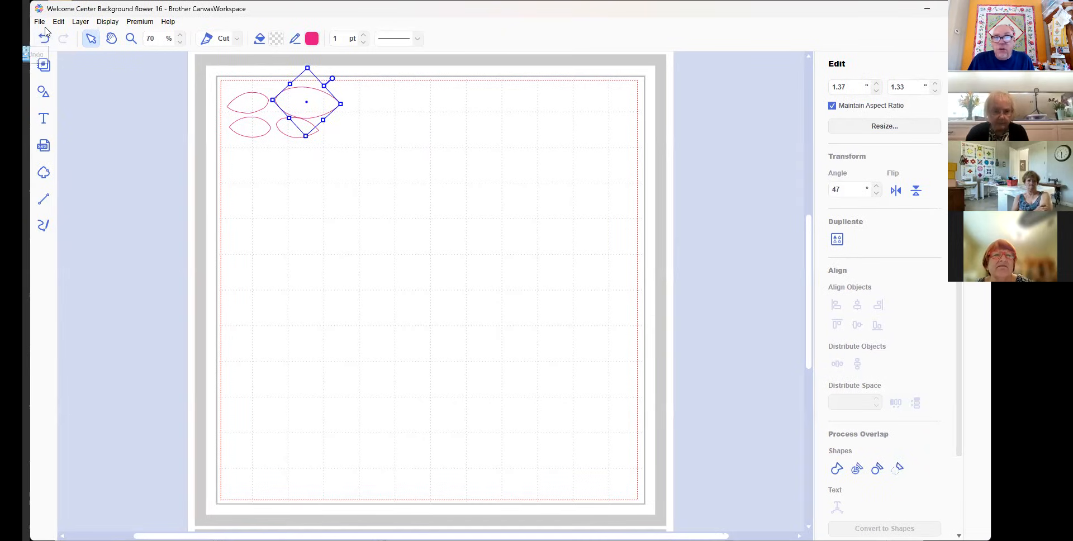
left_click(41, 38)
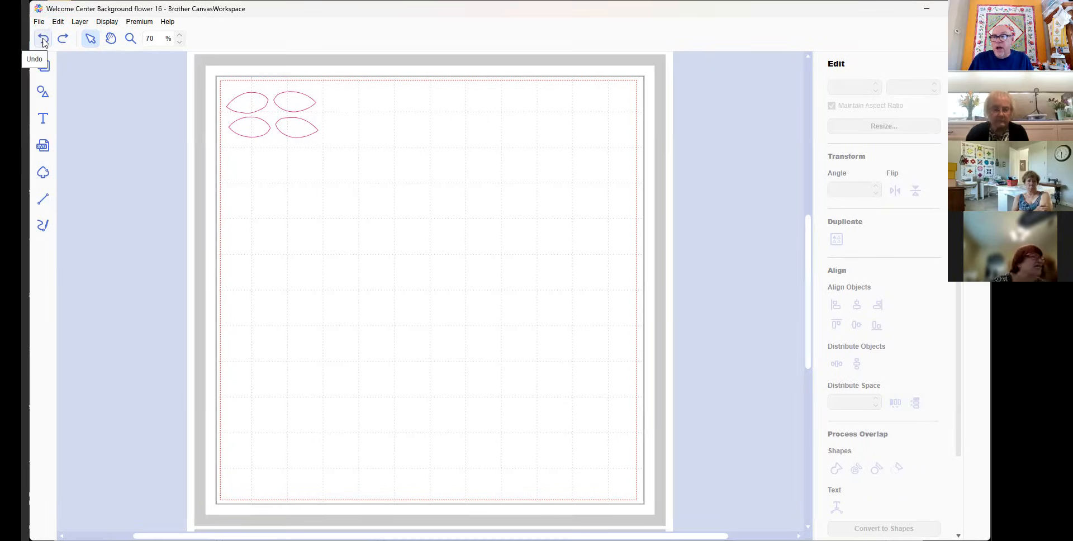
left_click(44, 41)
left_click(41, 41)
Place the third leaf below the first and the fourth leaf, rotated 23°, beside it to form a compact two-by-two arrangement
left_click(360, 160)
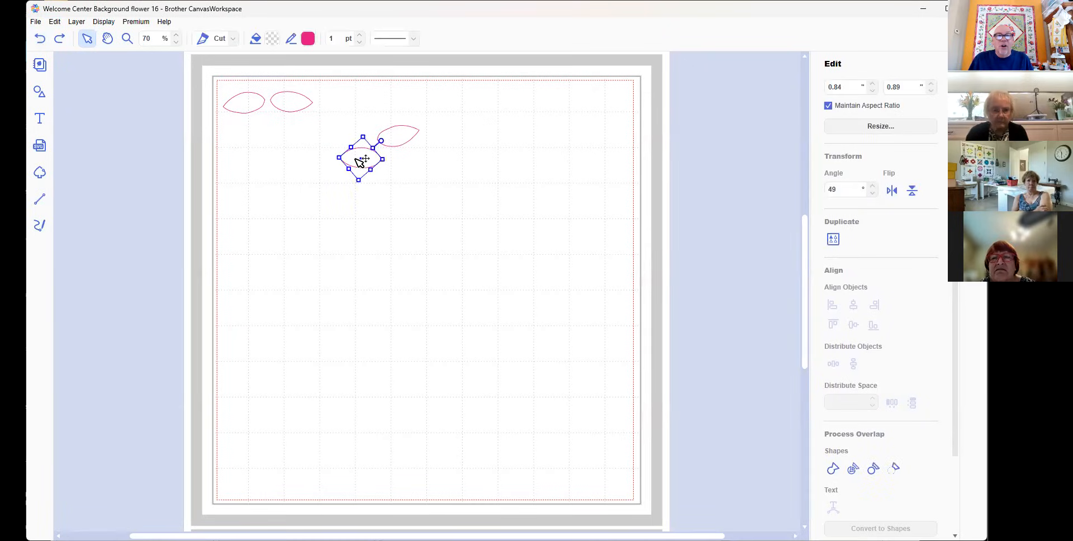
left_click_drag(367, 161, 251, 129)
left_click(407, 134)
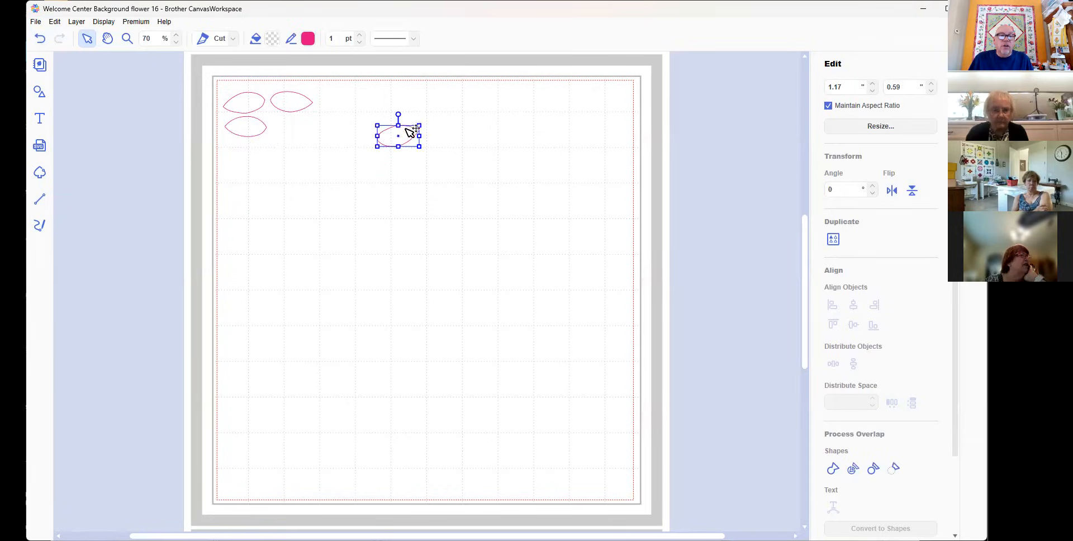
left_click_drag(402, 115, 299, 133)
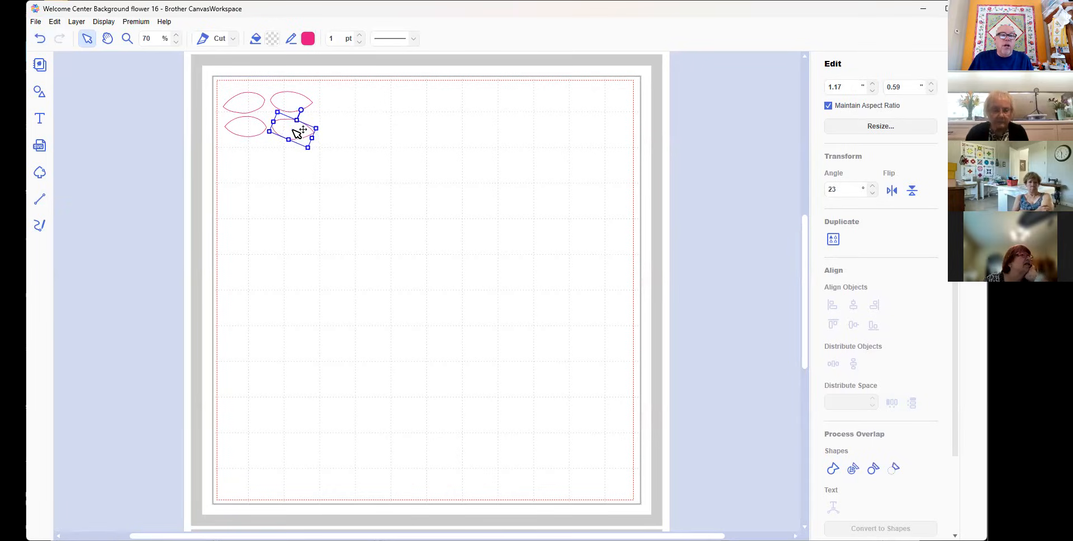
left_click(367, 130)
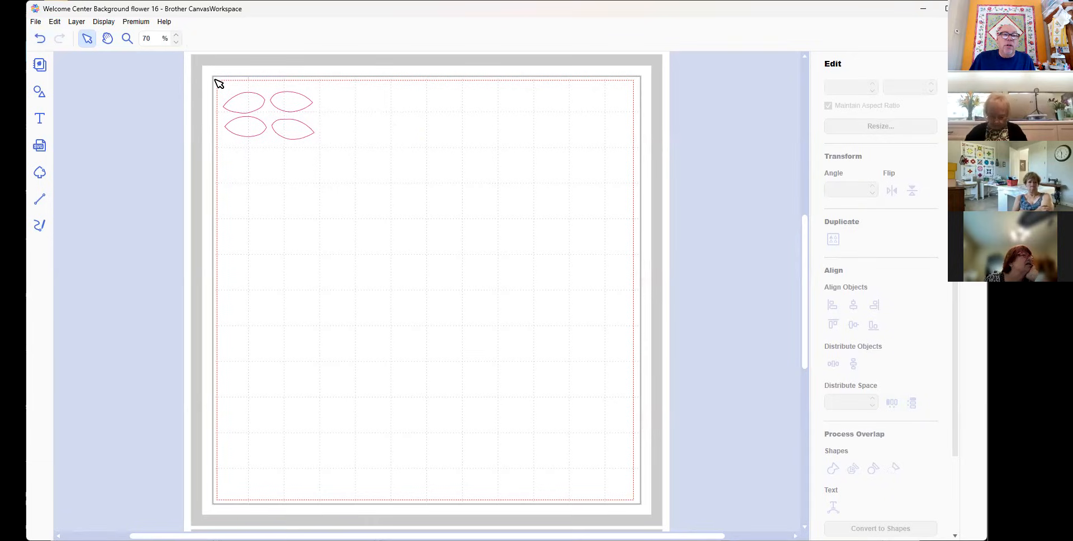
Select all four leaves and combine them into one group
left_click_drag(209, 69, 343, 162)
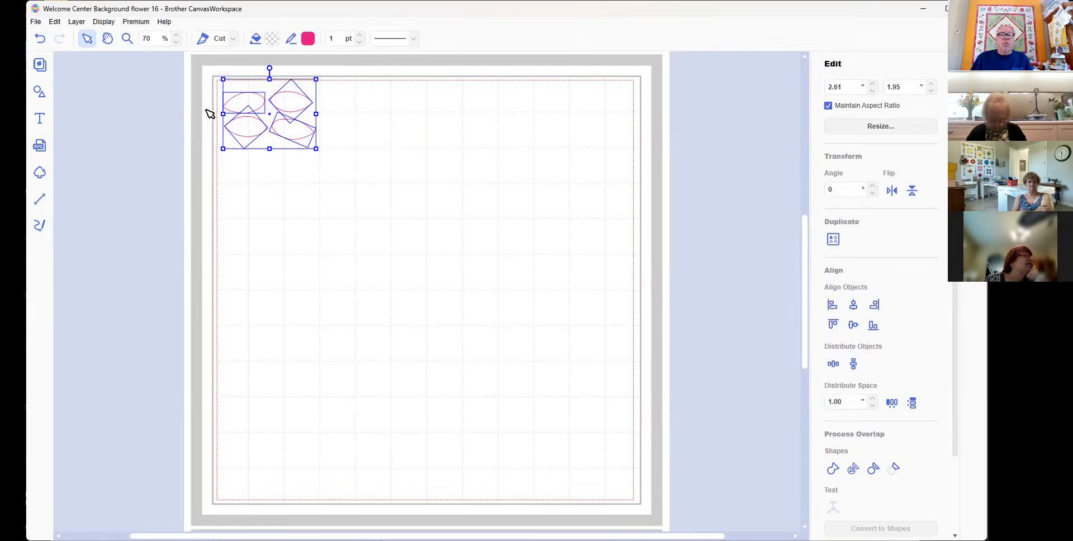
left_click(499, 126)
left_click_drag(220, 82, 361, 188)
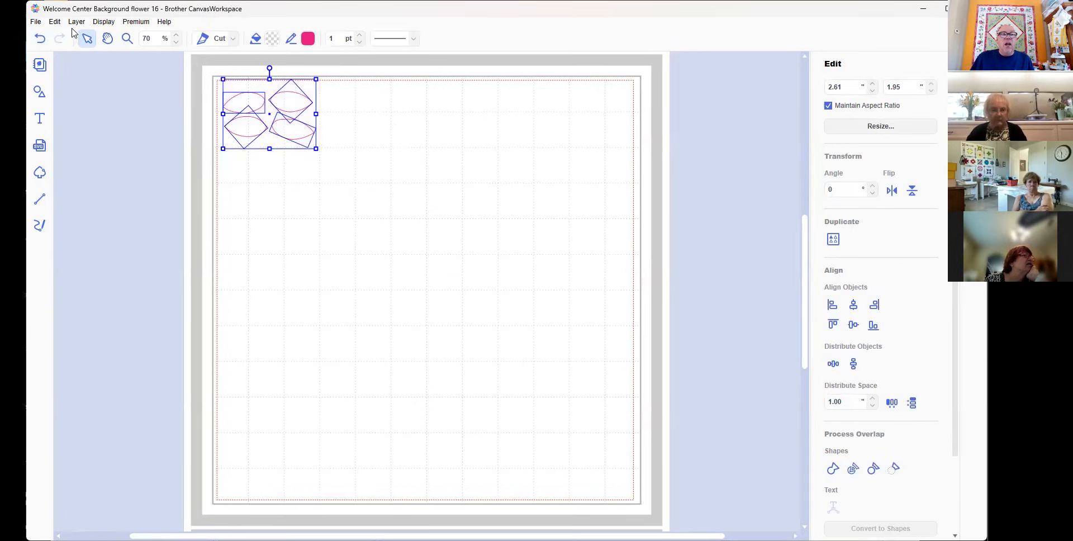
left_click(54, 22)
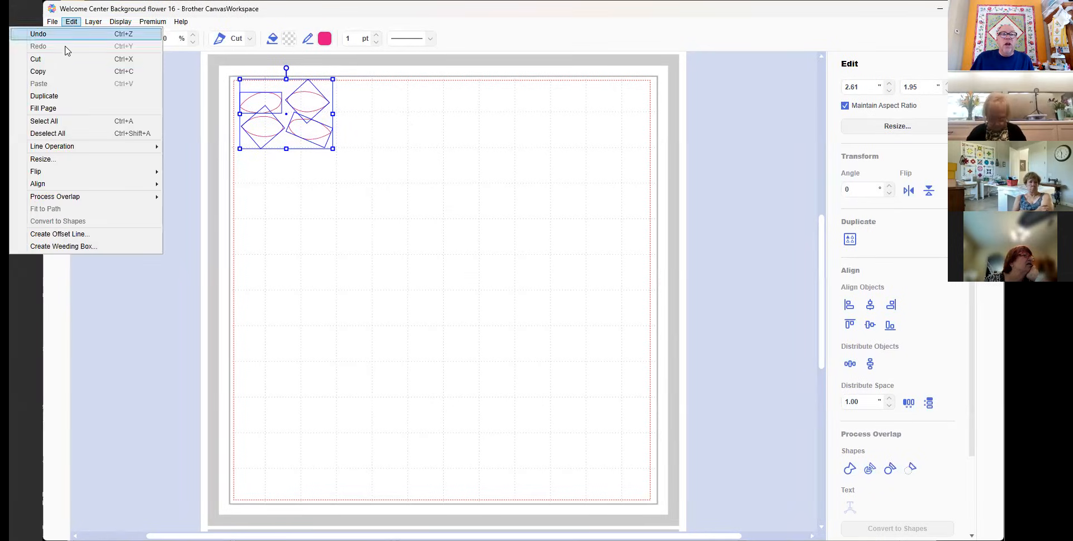
mouse_move(95, 27)
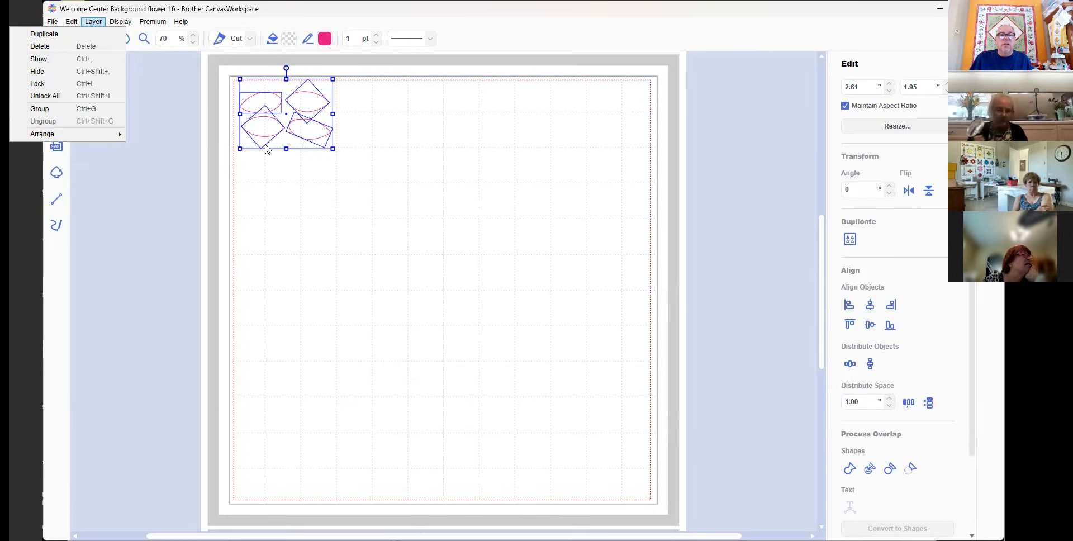
left_click(55, 116)
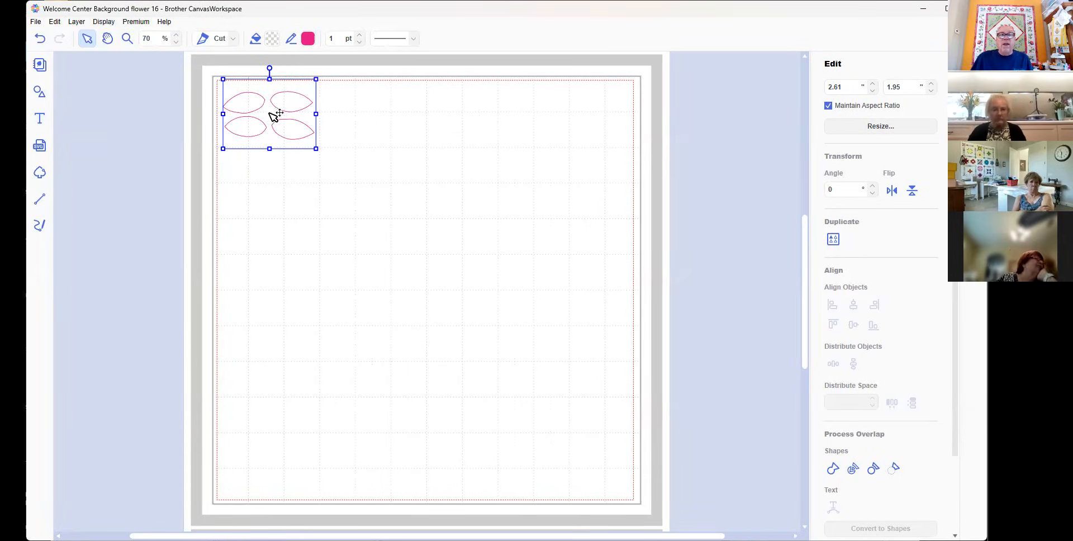
Check how the leaf group selects as a whole and how single leaves inside it can be selected
left_click(298, 124)
left_click(299, 125)
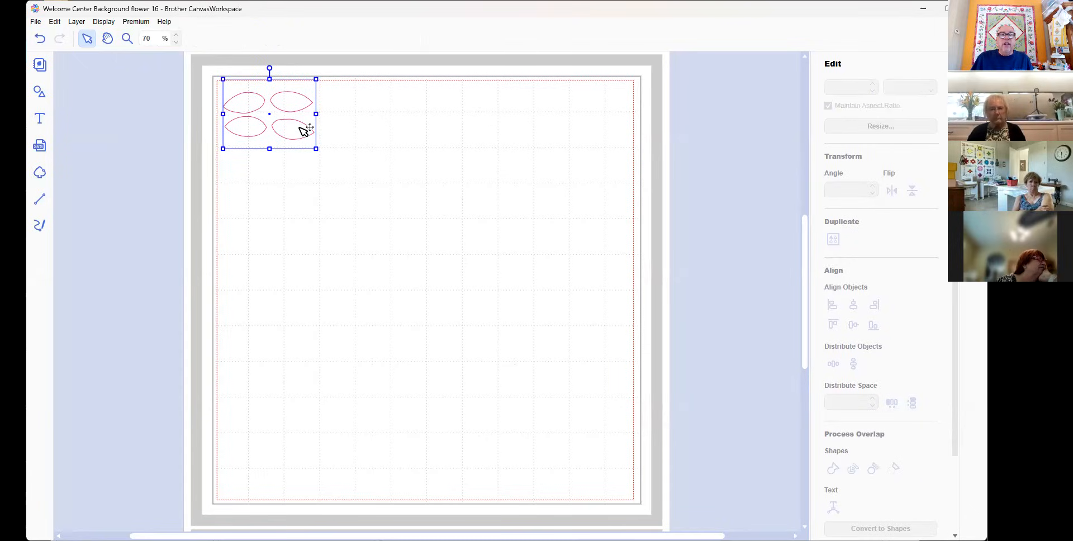
left_click(314, 104)
left_click(294, 105)
left_click(455, 153)
left_click(295, 110)
left_click(428, 186)
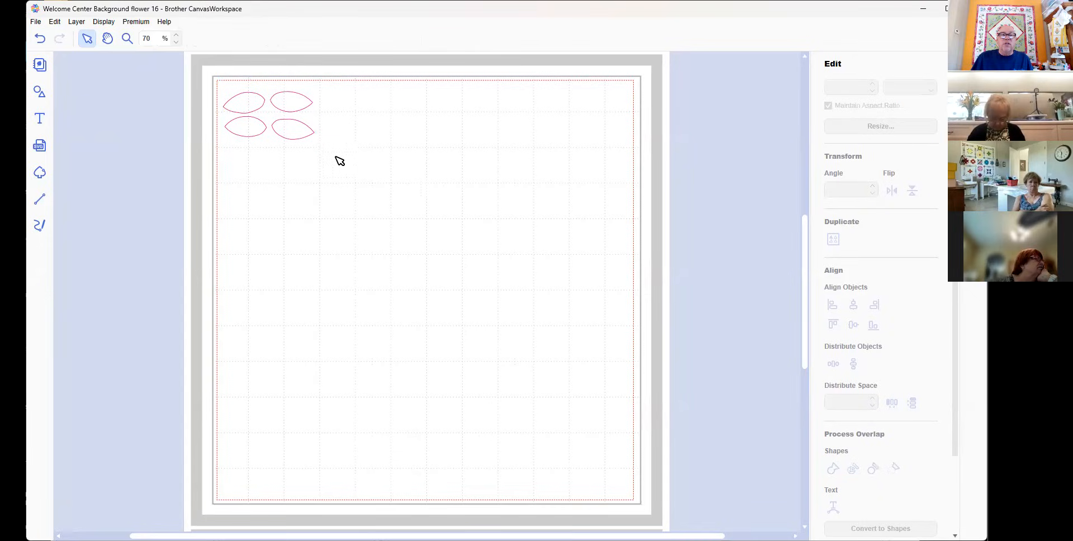
left_click(300, 107)
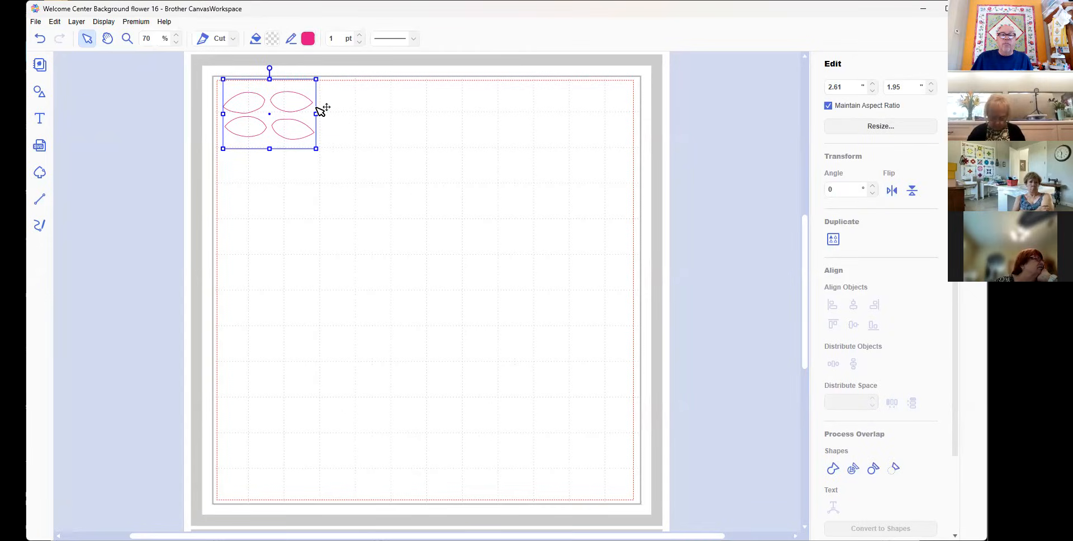
left_click(455, 172)
left_click(292, 109)
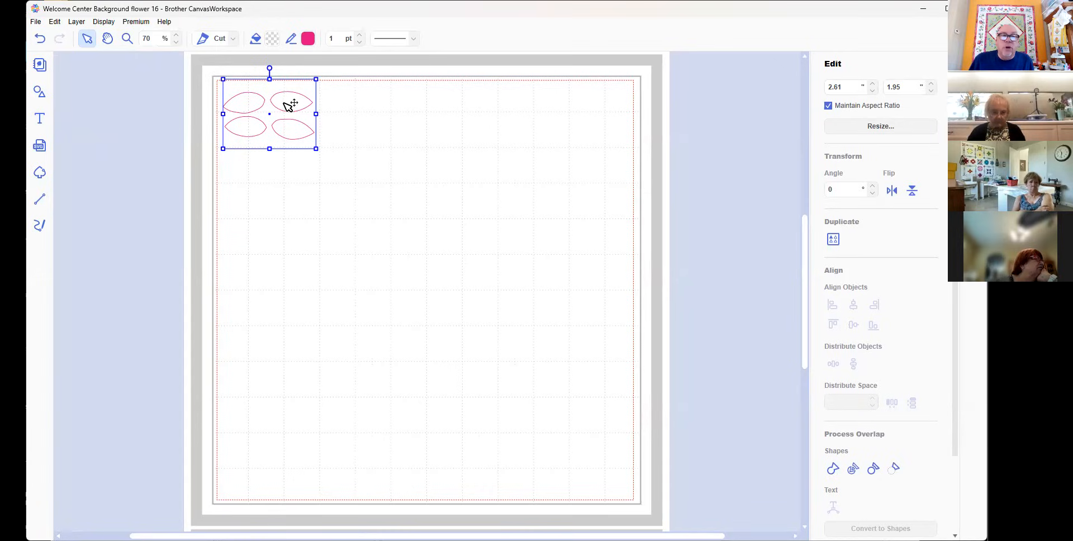
double_click(288, 103)
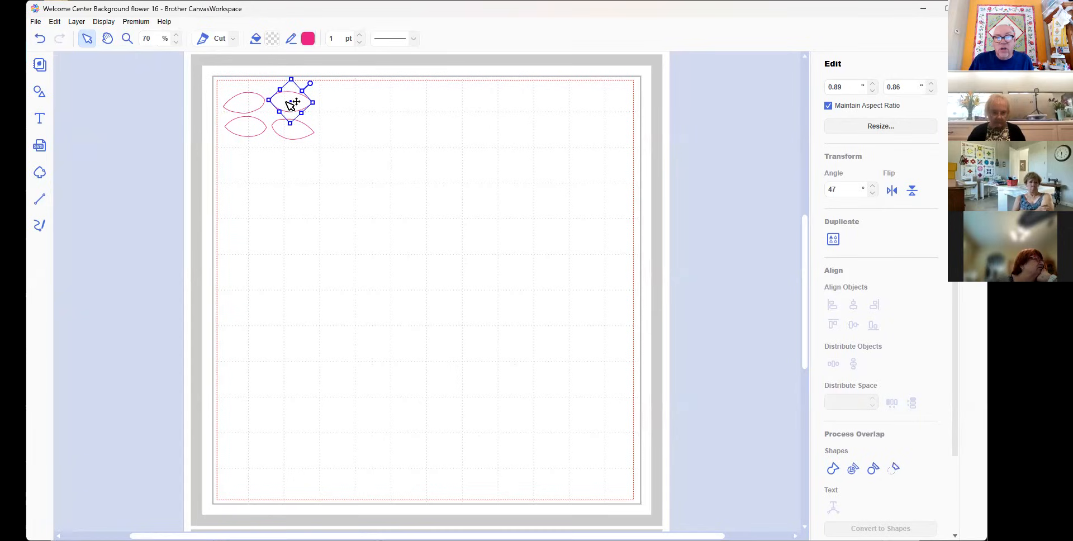
left_click(340, 115)
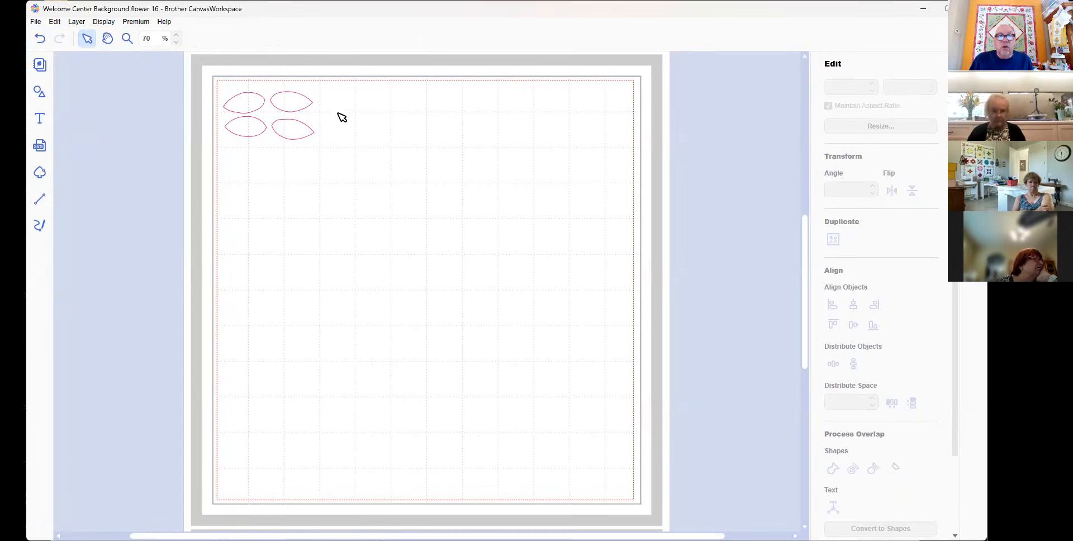
left_click(293, 109)
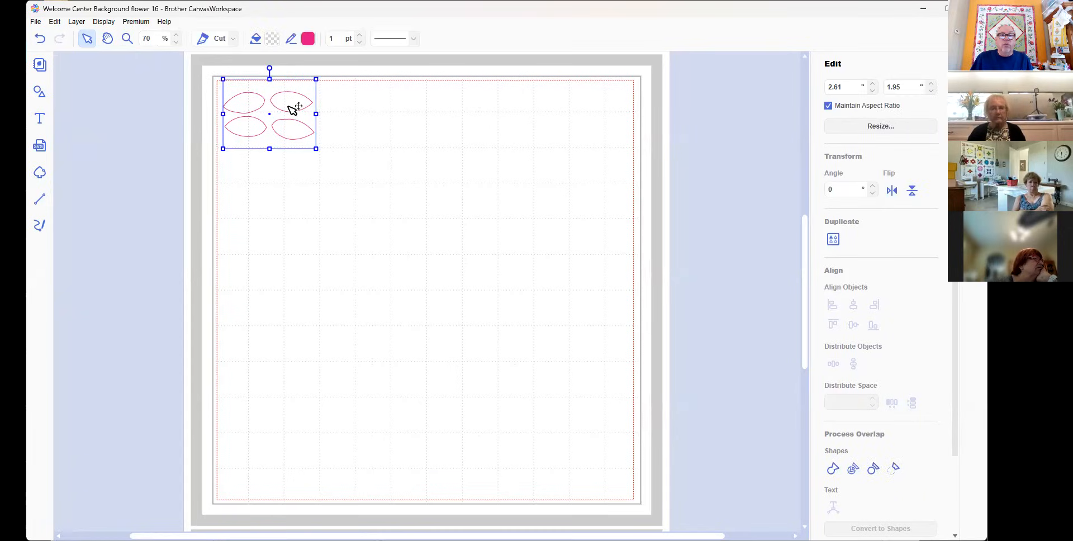
double_click(246, 109)
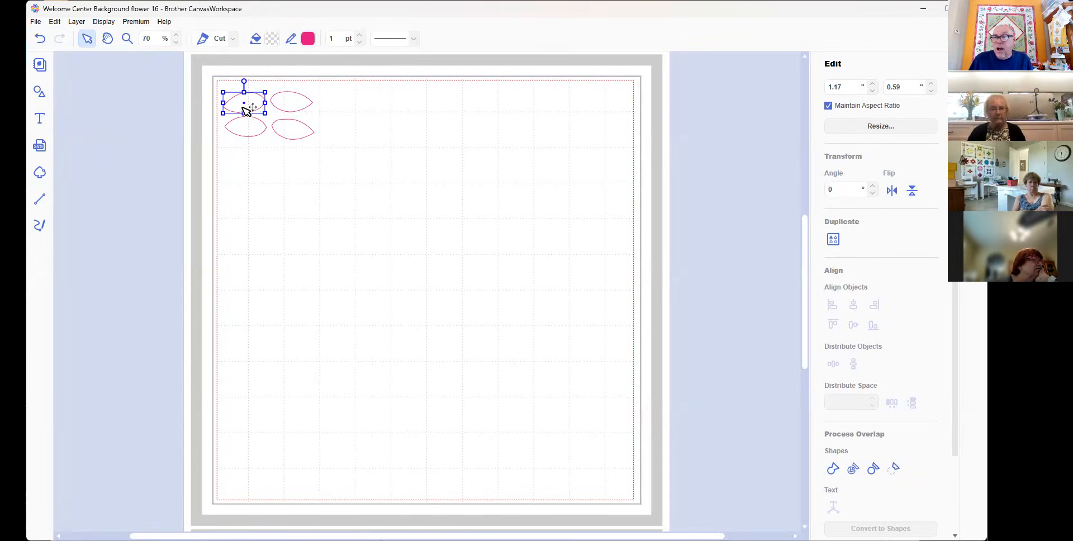
left_click(407, 132)
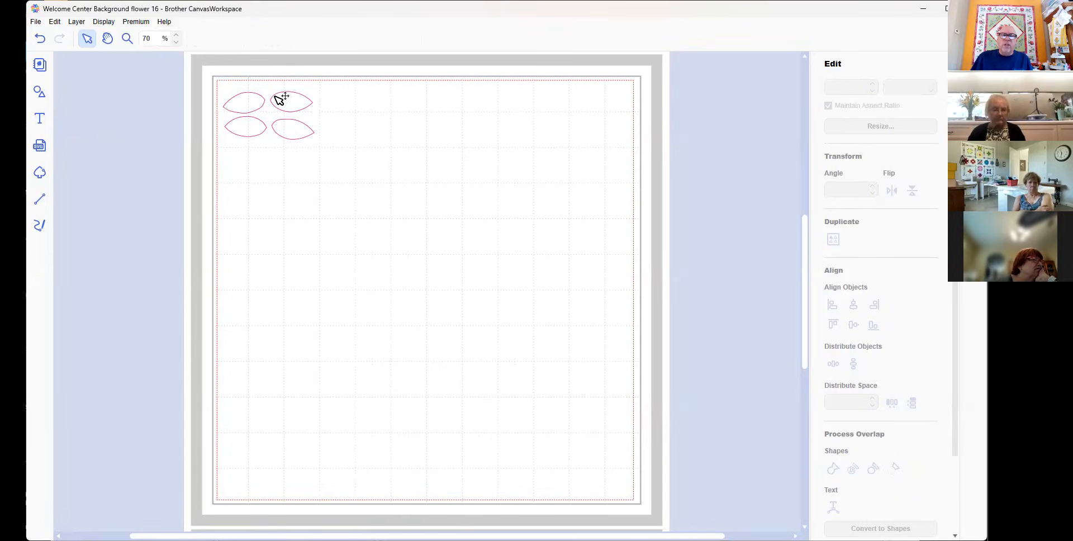
Duplicate the leaf group to fill the mat with a grid of four columns and five rows
left_click(262, 108)
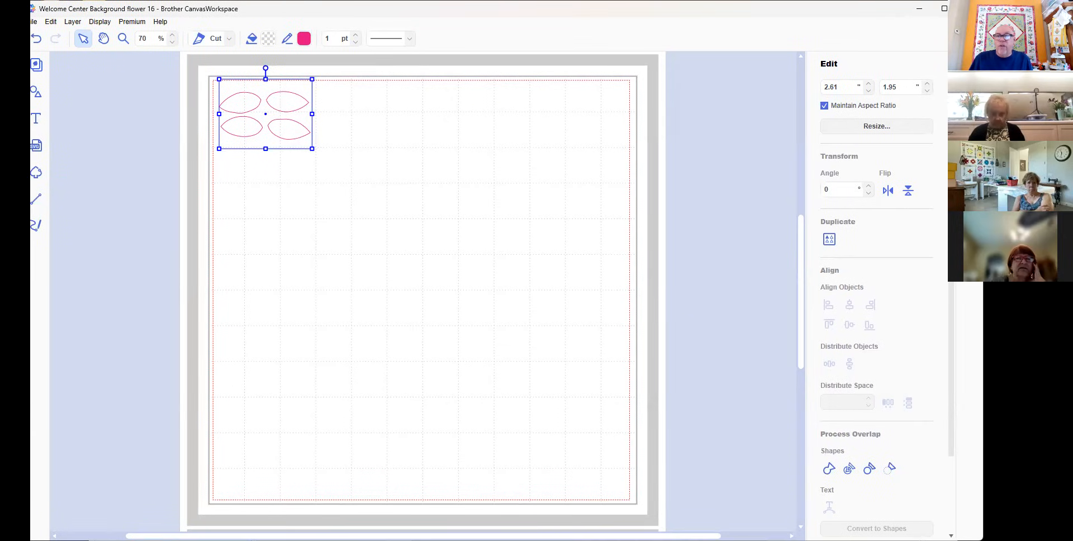
left_click(830, 240)
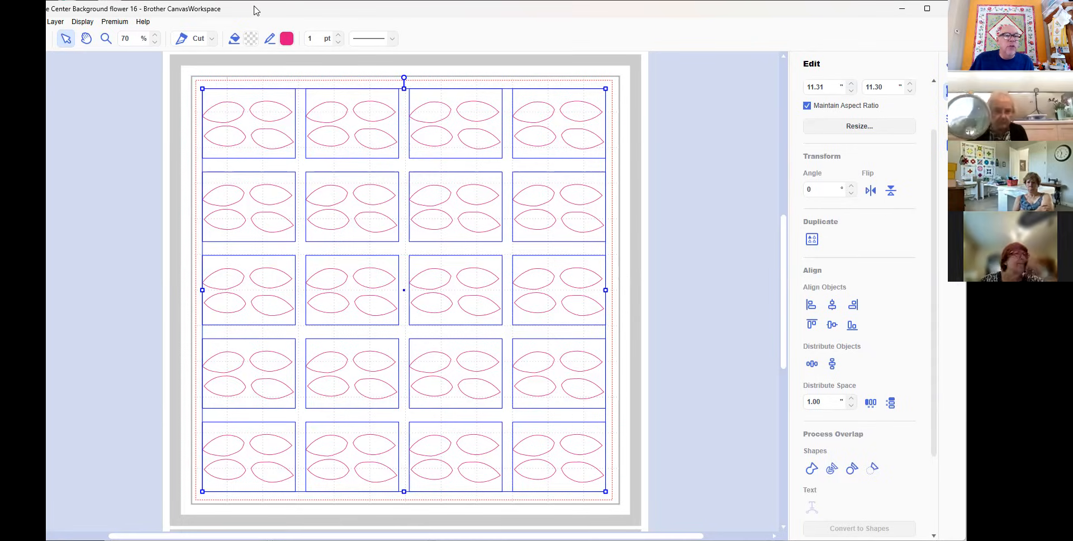
left_click(82, 22)
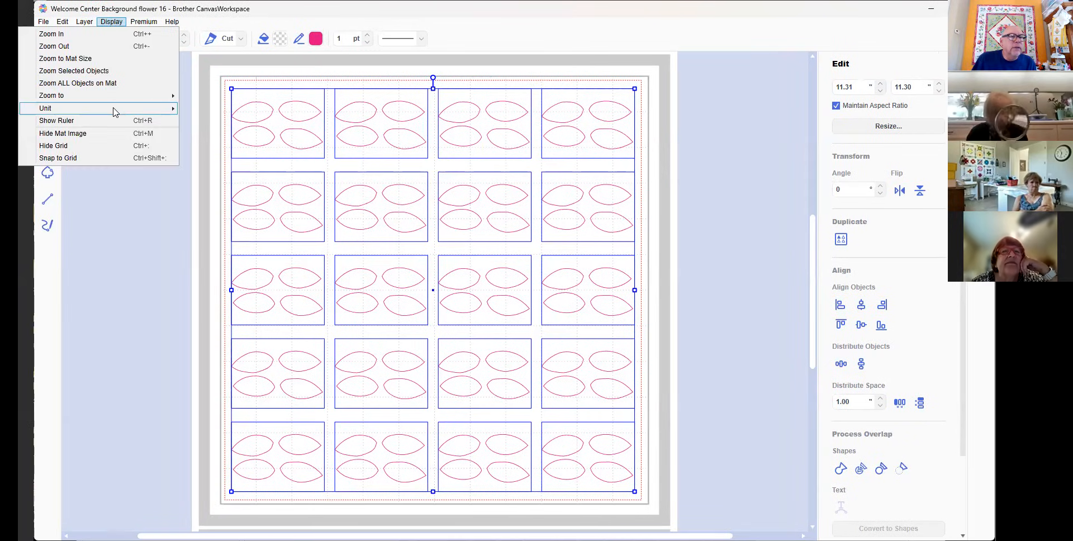
mouse_move(114, 112)
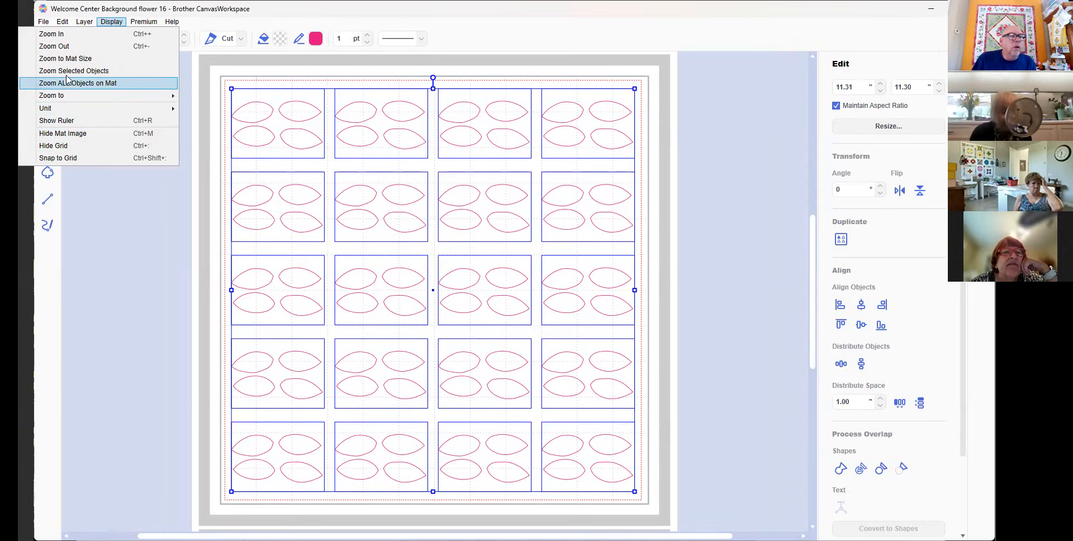
mouse_move(87, 24)
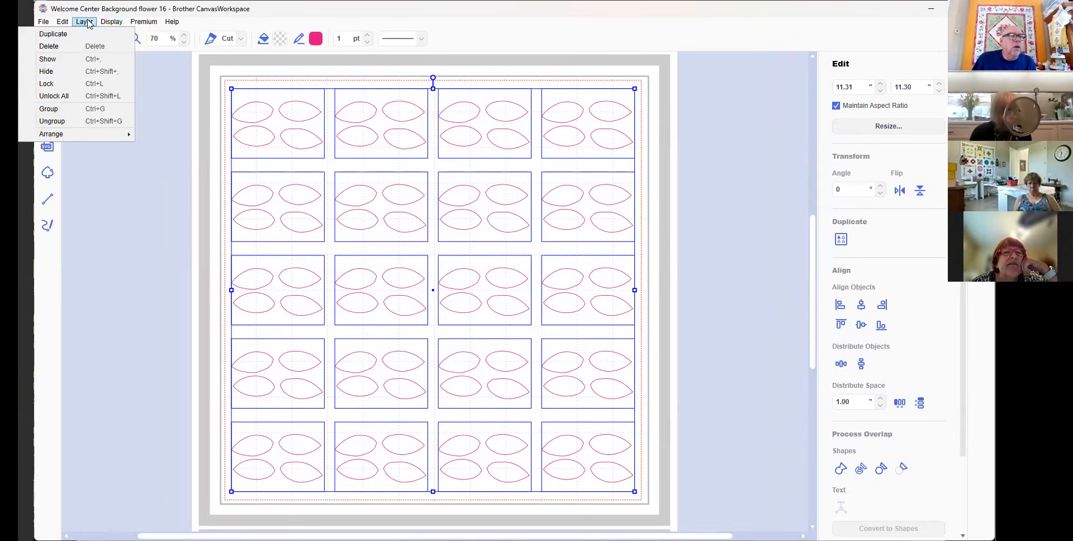
left_click(312, 7)
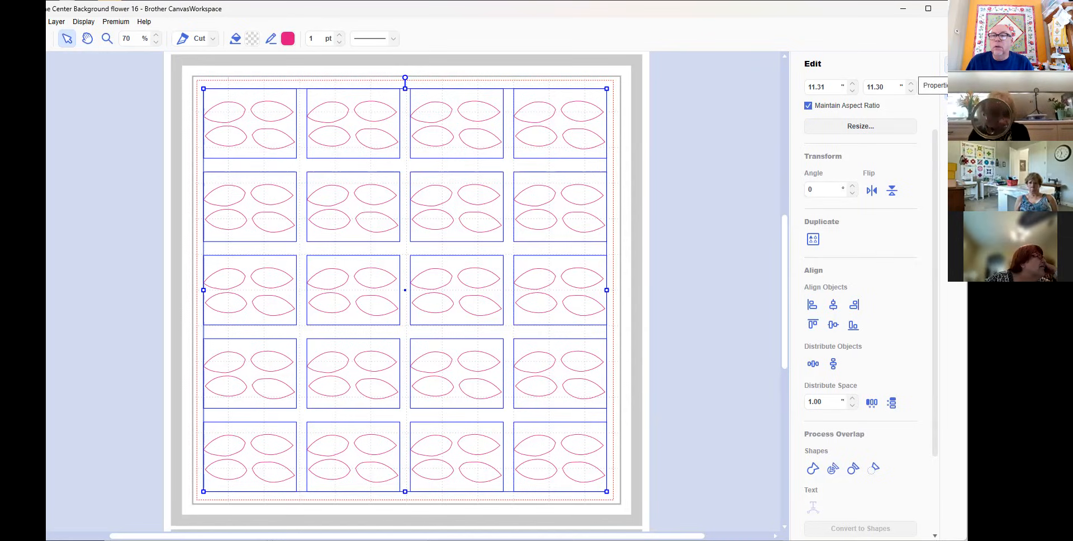
Review the selected leaf groups' properties, their position and size settings, and their layer structure
left_click(945, 66)
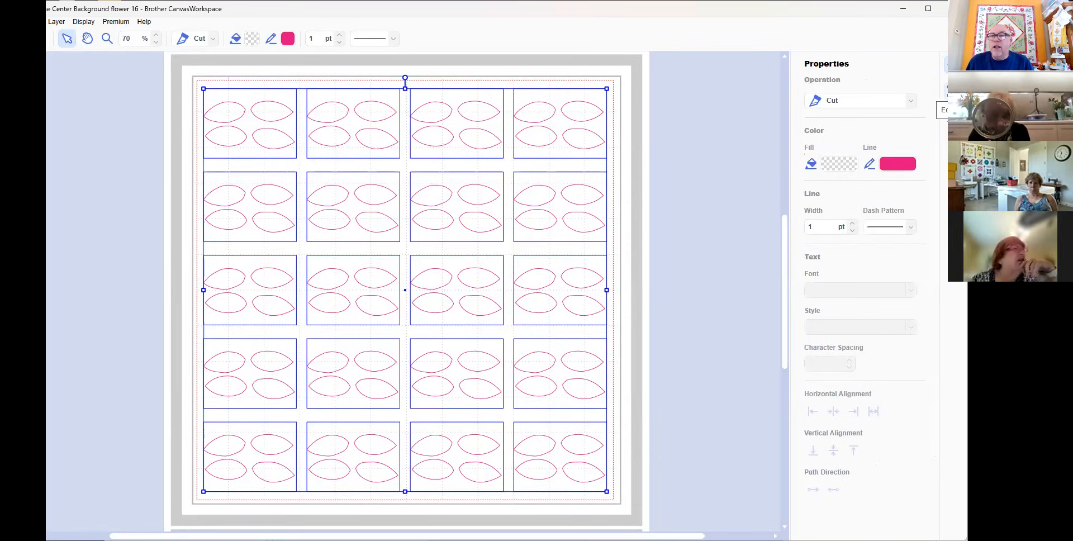
left_click(946, 89)
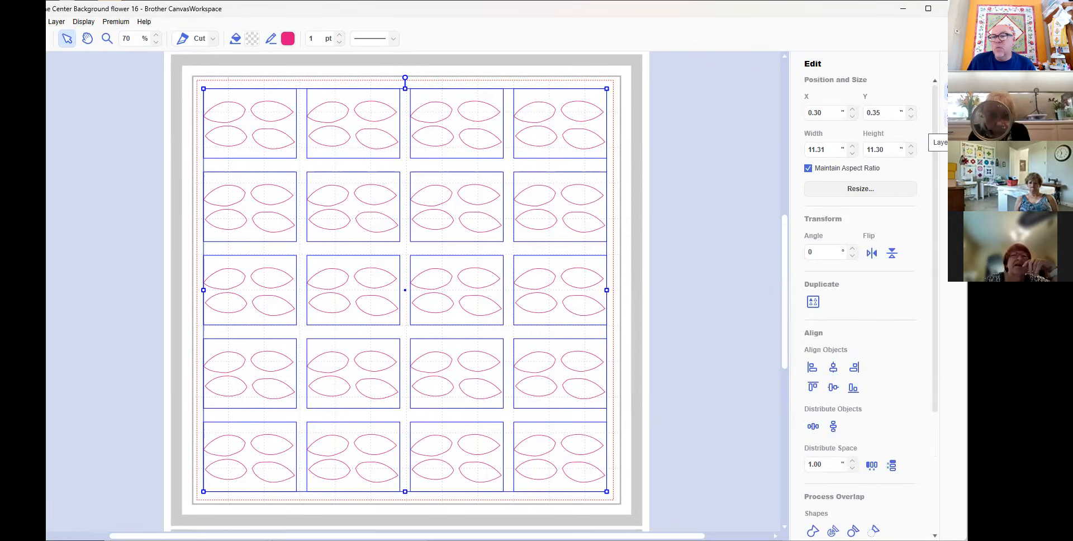
left_click(946, 119)
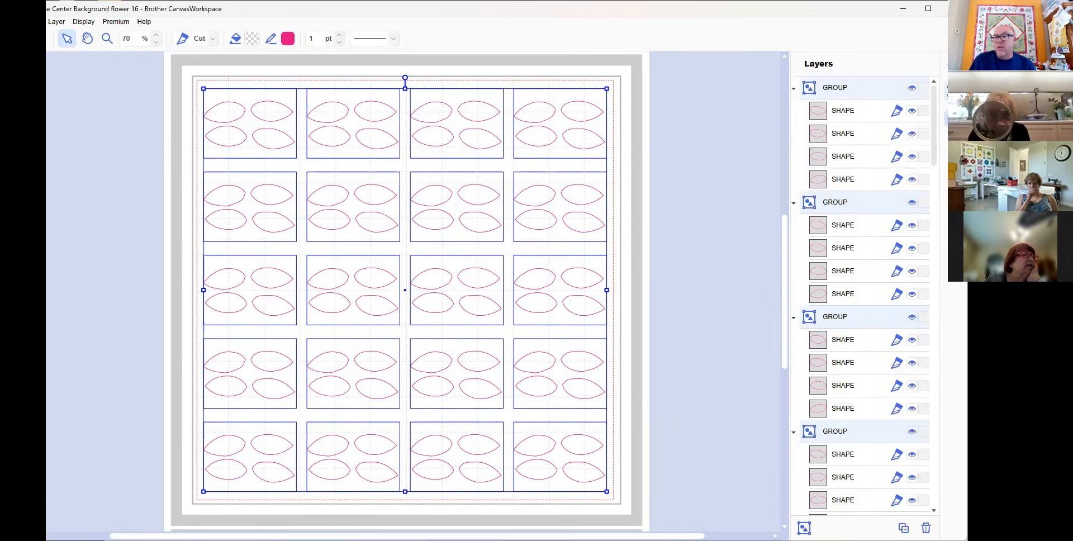
Set the line width of the upper-right leaf in the second row's rightmost group to 6 pt
left_click(946, 90)
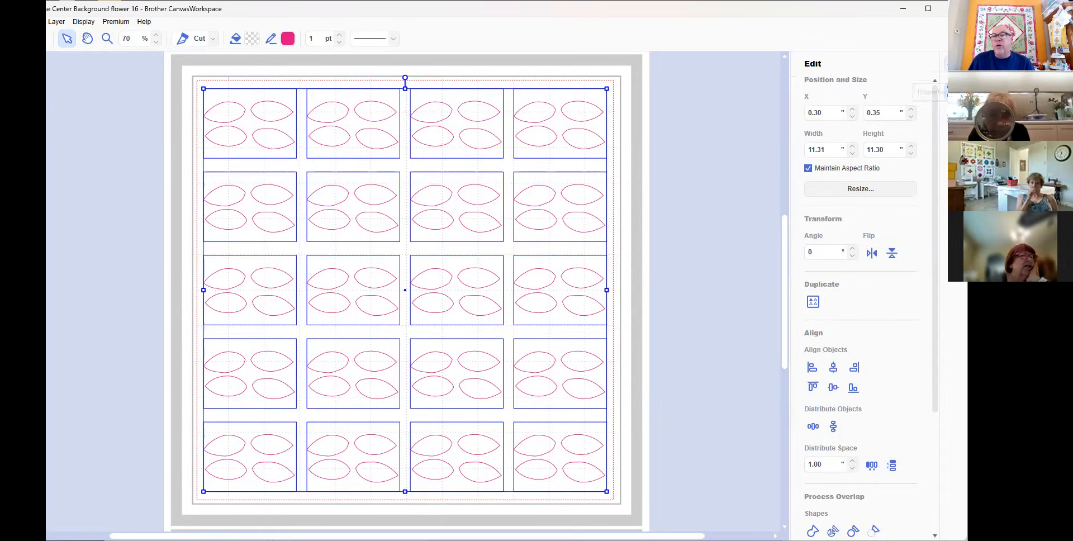
left_click(945, 68)
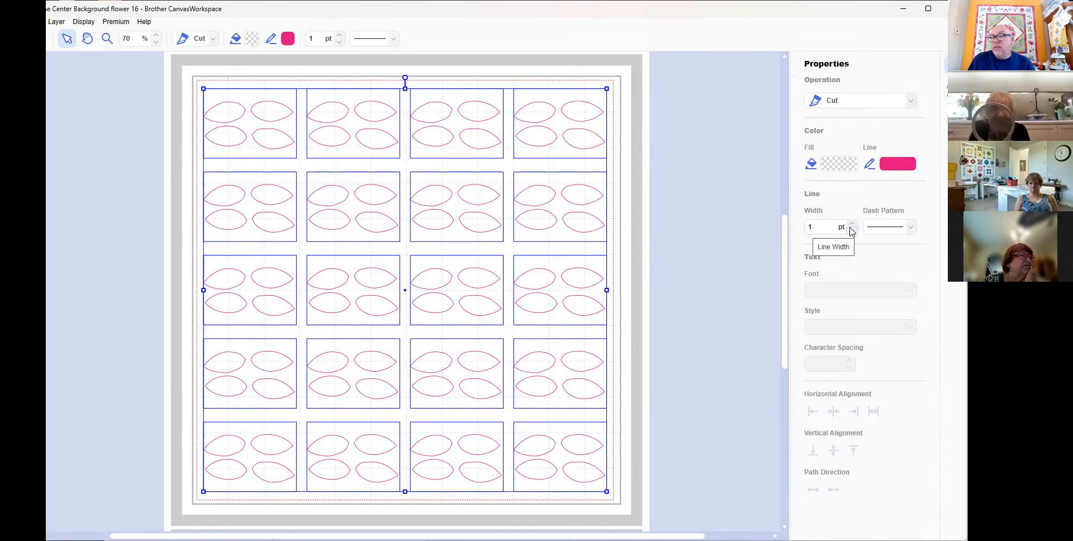
left_click(574, 207)
double_click(578, 206)
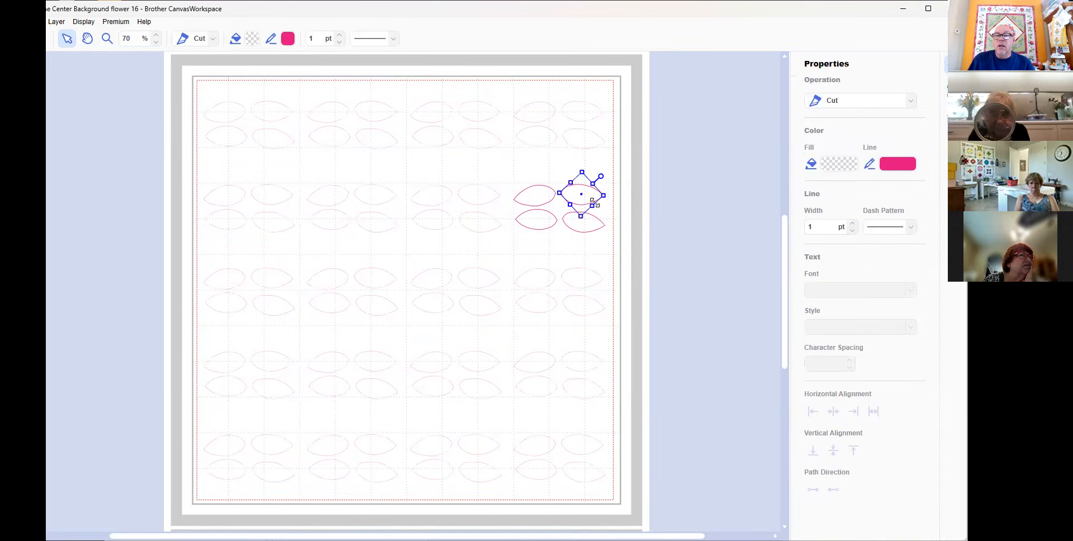
left_click(852, 230)
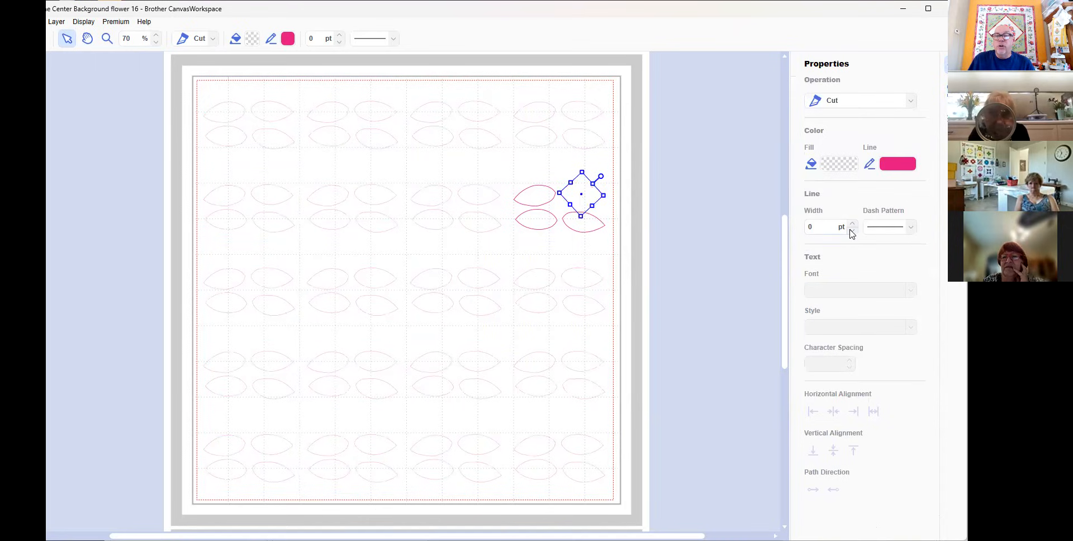
left_click(852, 224)
left_click(853, 224)
left_click(853, 225)
left_click(852, 224)
left_click(853, 224)
left_click(693, 286)
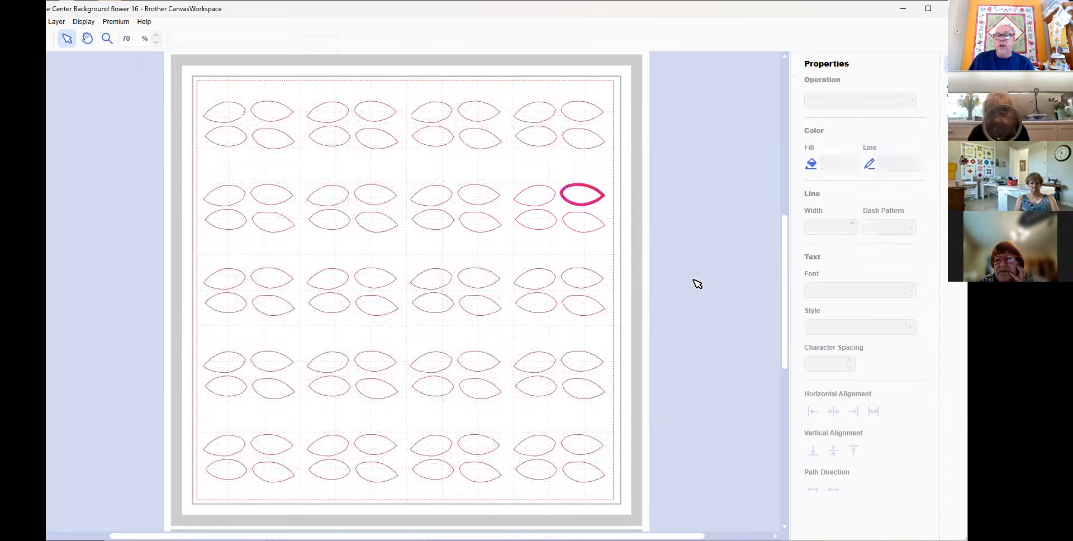
Set the thickened leaf's line width to 1 pt
left_click(579, 199)
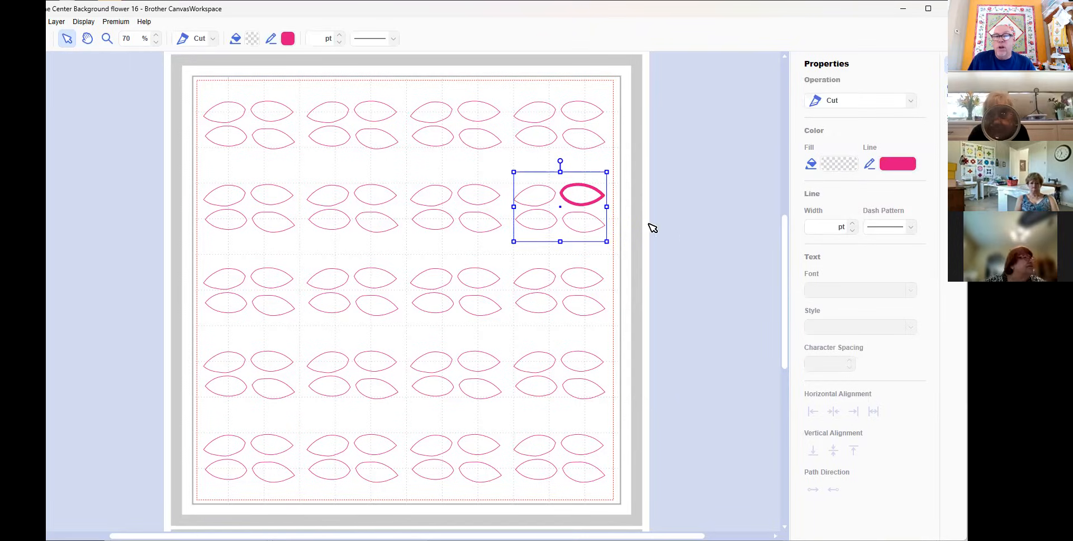
double_click(596, 197)
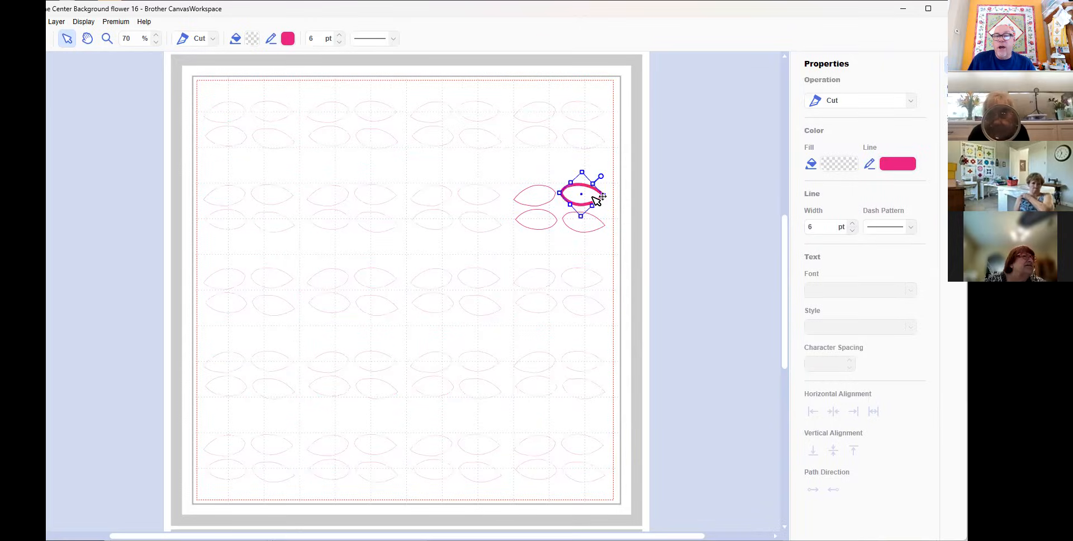
left_click(852, 230)
left_click(853, 230)
left_click(852, 230)
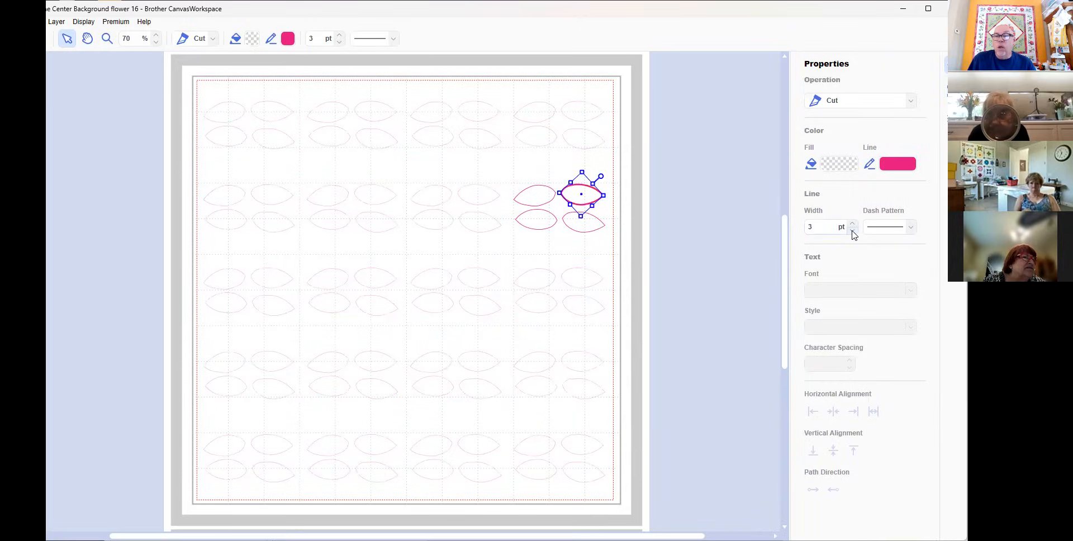
left_click(852, 231)
left_click(853, 230)
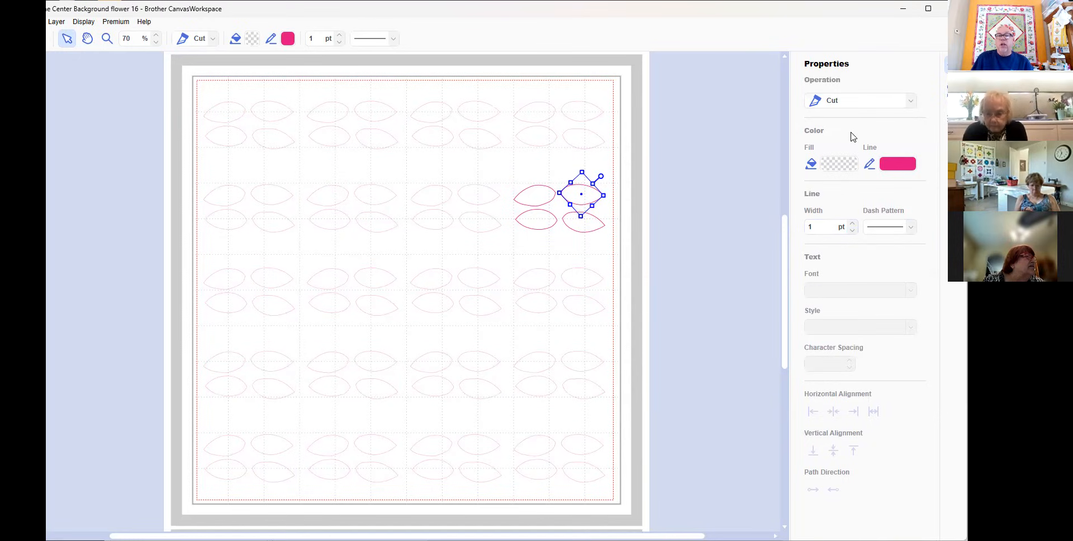
left_click(718, 168)
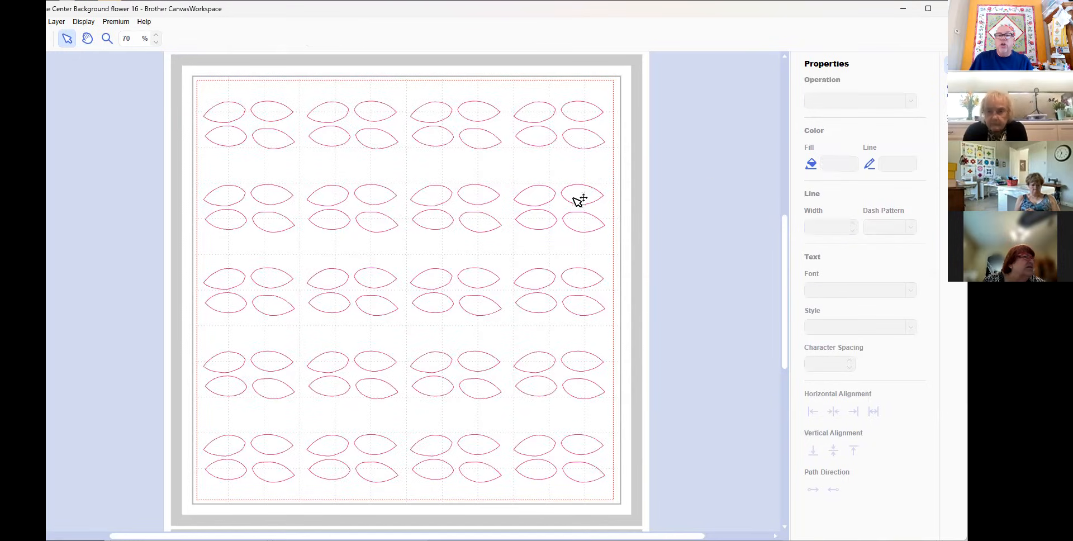
Fill the rightmost leaf group in the second row with black
left_click(574, 197)
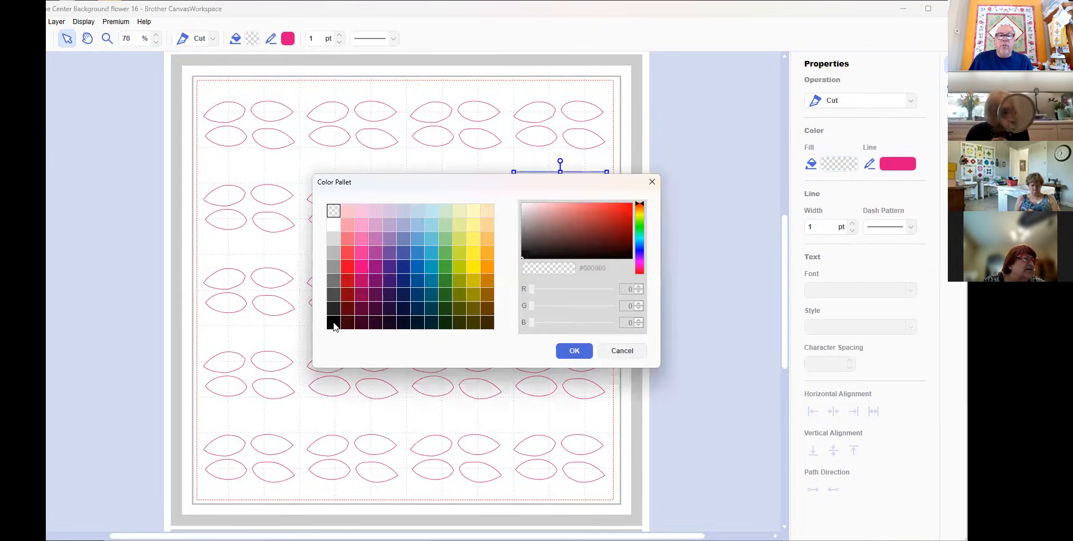
left_click(334, 323)
left_click(574, 351)
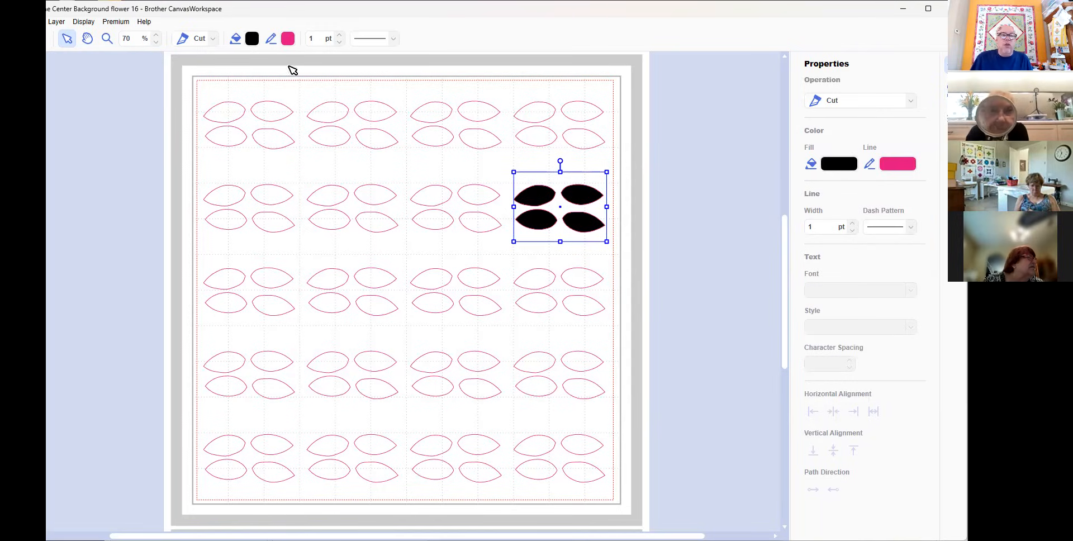
Set the black leaf group's fill to transparent
left_click(251, 39)
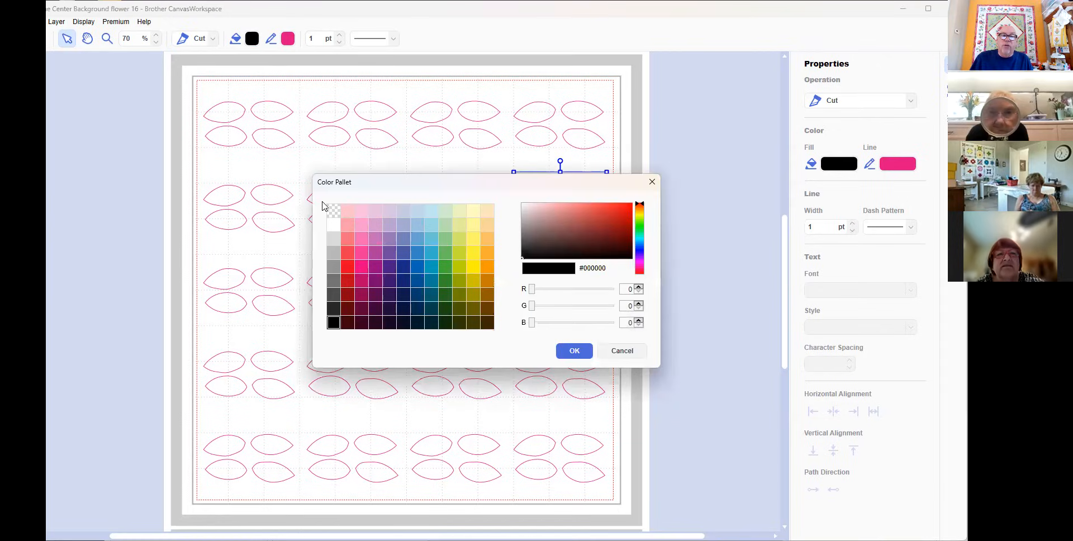
left_click(870, 167)
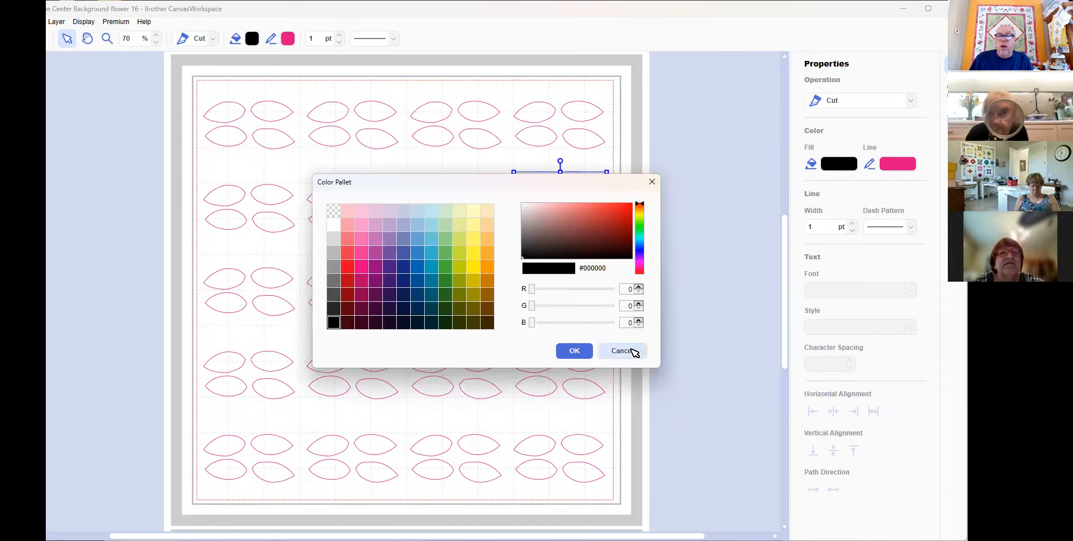
left_click(848, 171)
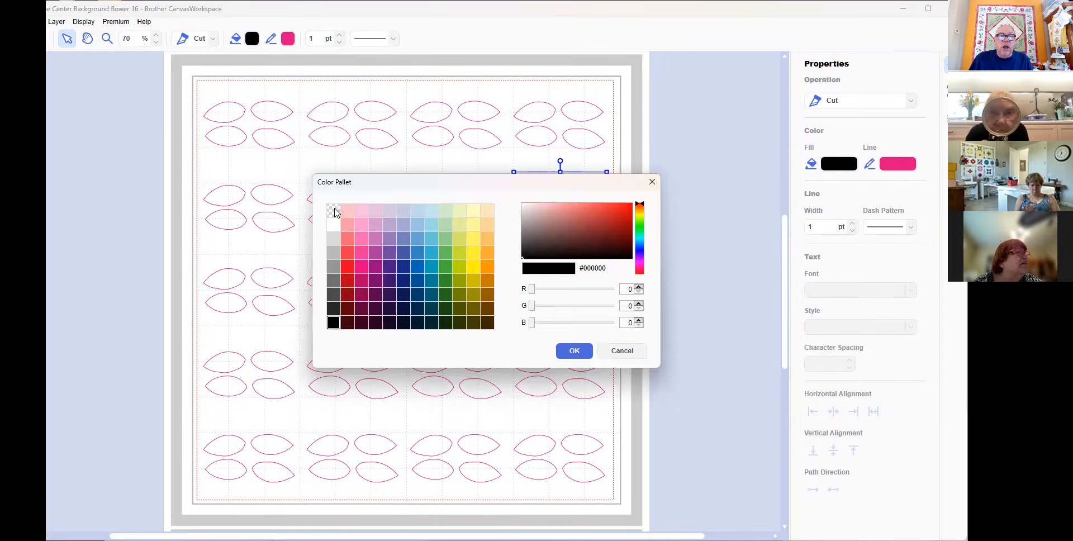
left_click(333, 211)
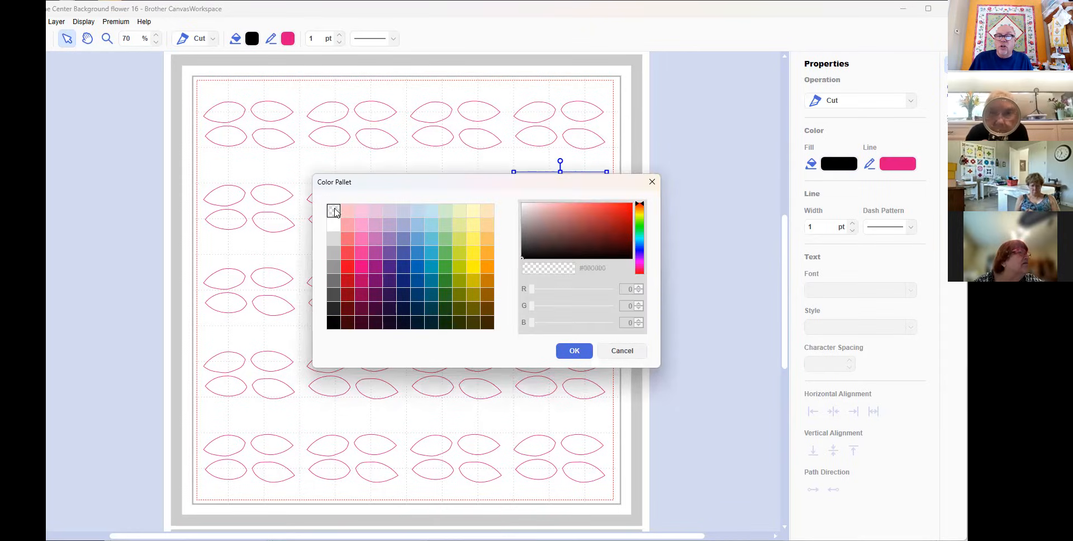
left_click(568, 360)
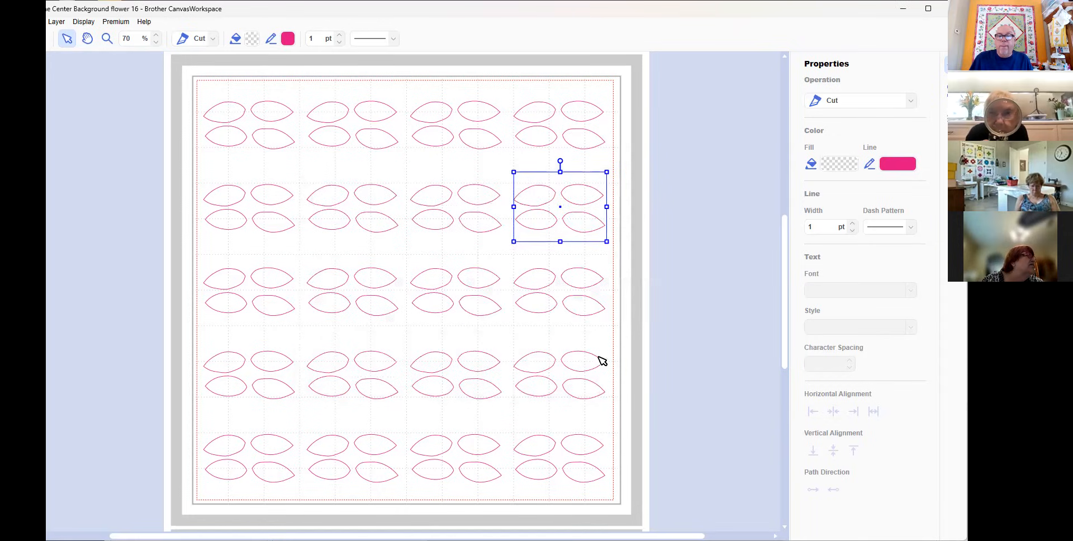
Delete the bottom row of four leaf groups so that four rows are left on the mat
left_click(737, 366)
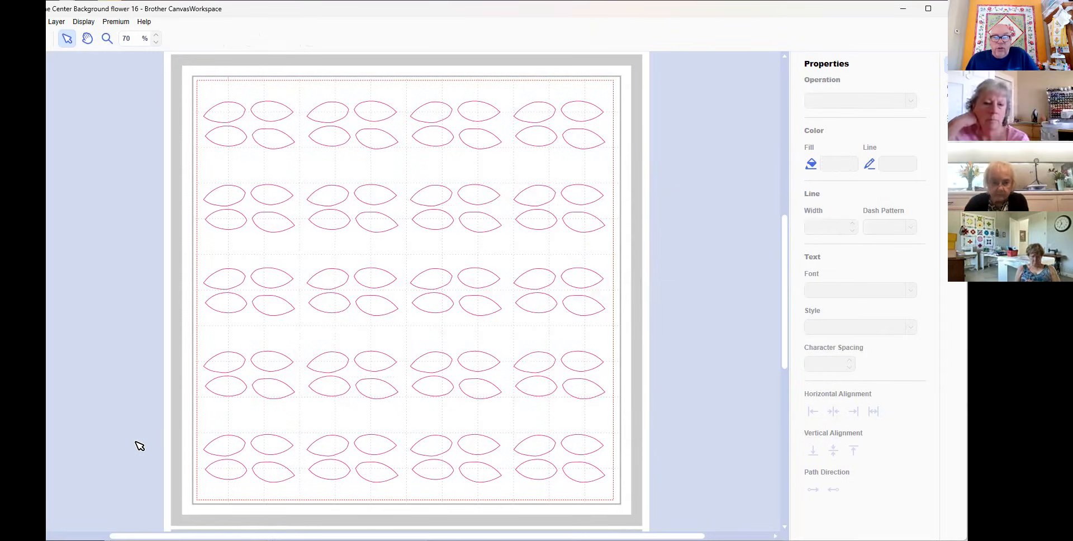
left_click_drag(138, 438, 620, 462)
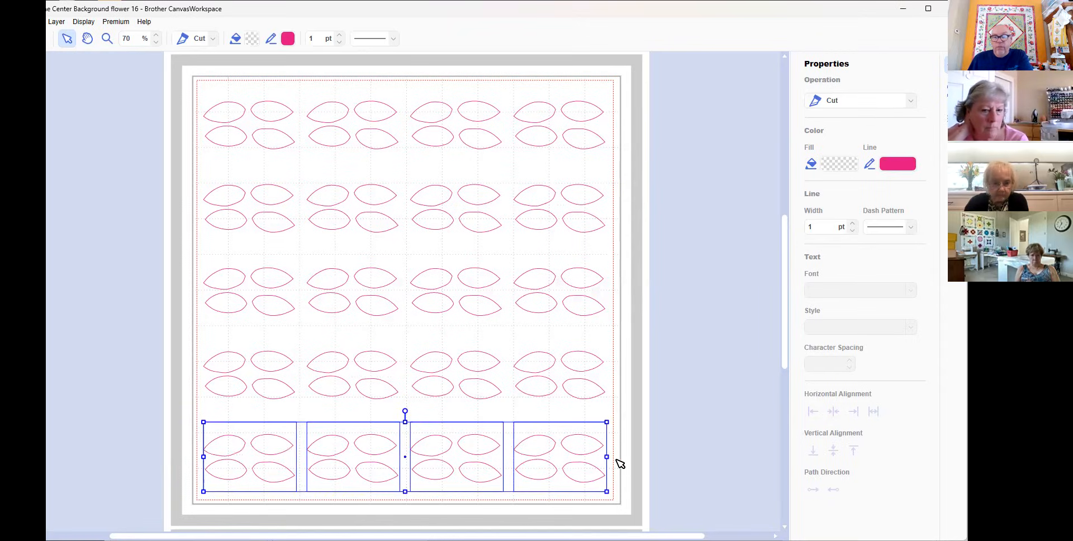
key("Delete")
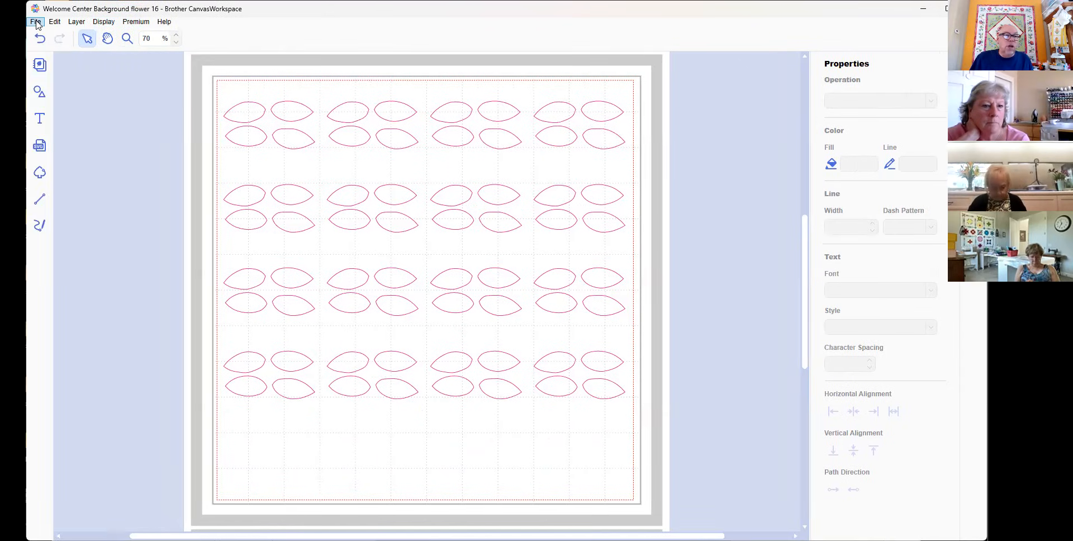
Save the leaf layout as a new CWPRJ project named Welcome Towel leaves 16 in the Templates & Cutting Files folder
left_click(35, 22)
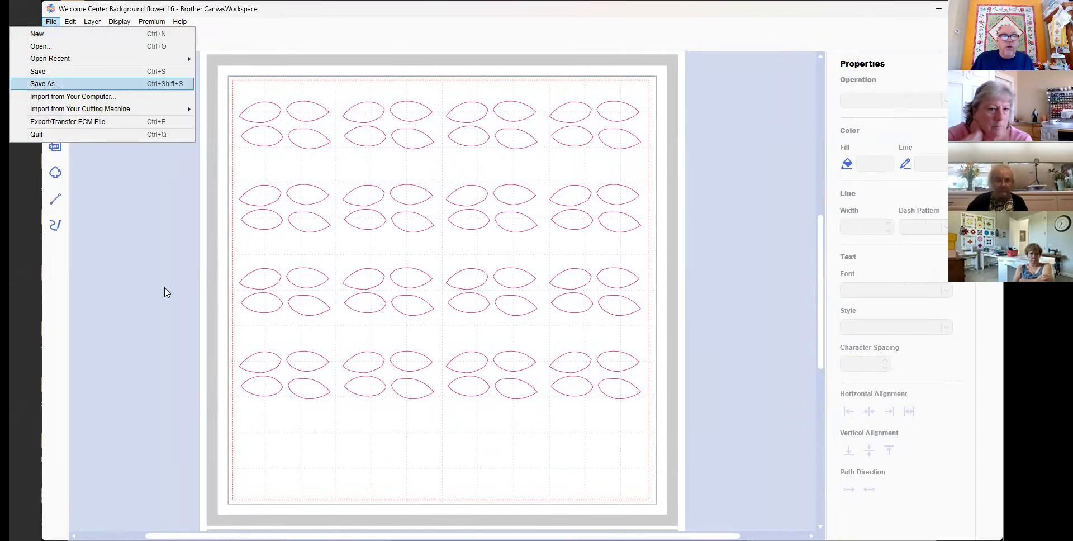
key("Return")
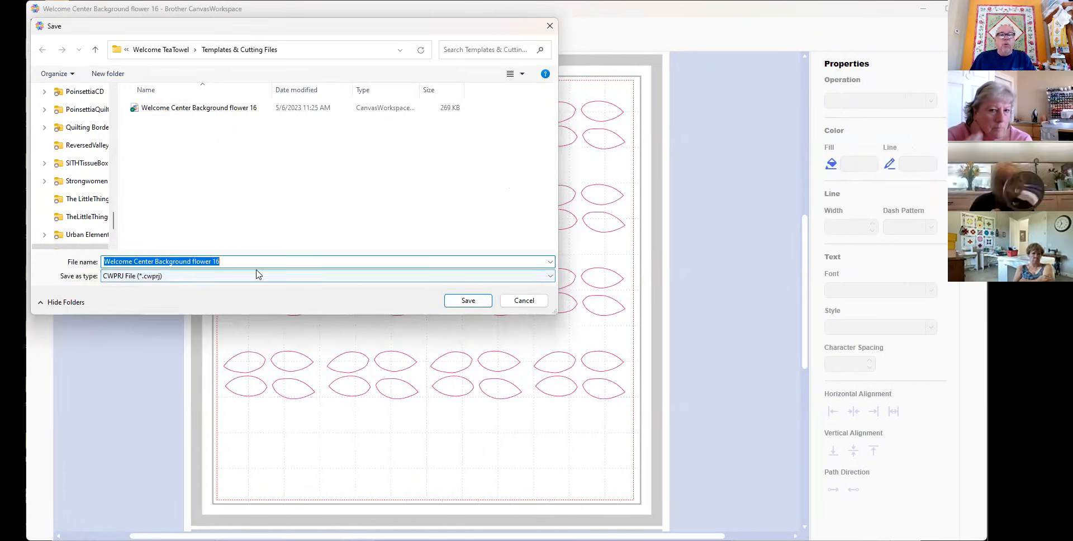
left_click(279, 260)
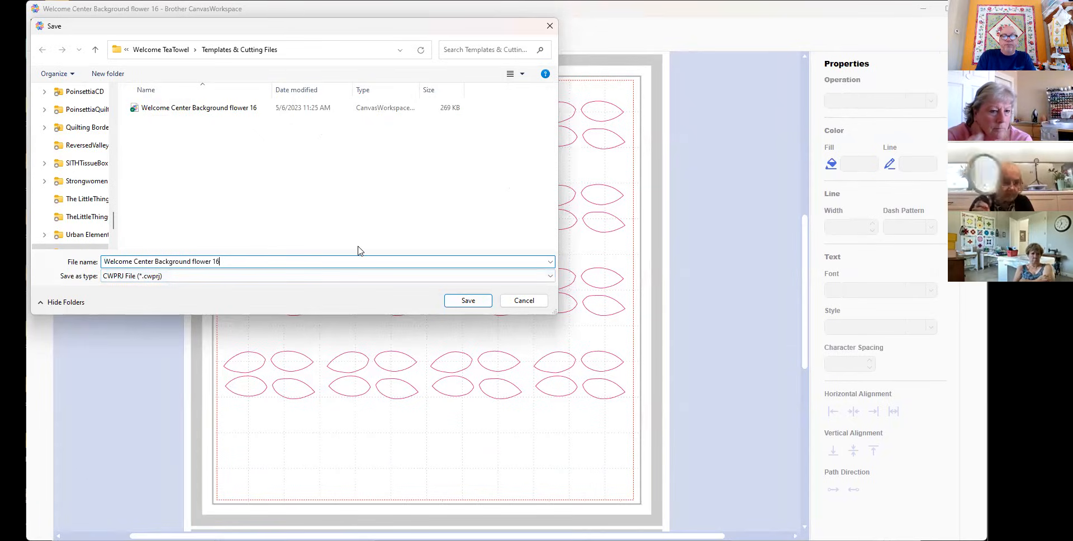
key("BackSpace")
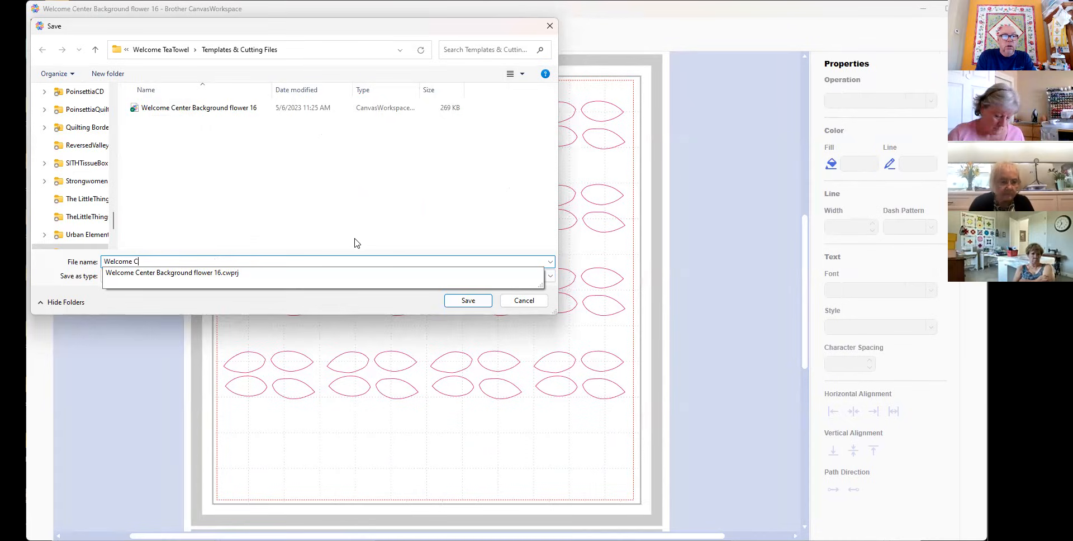
key("BackSpace")
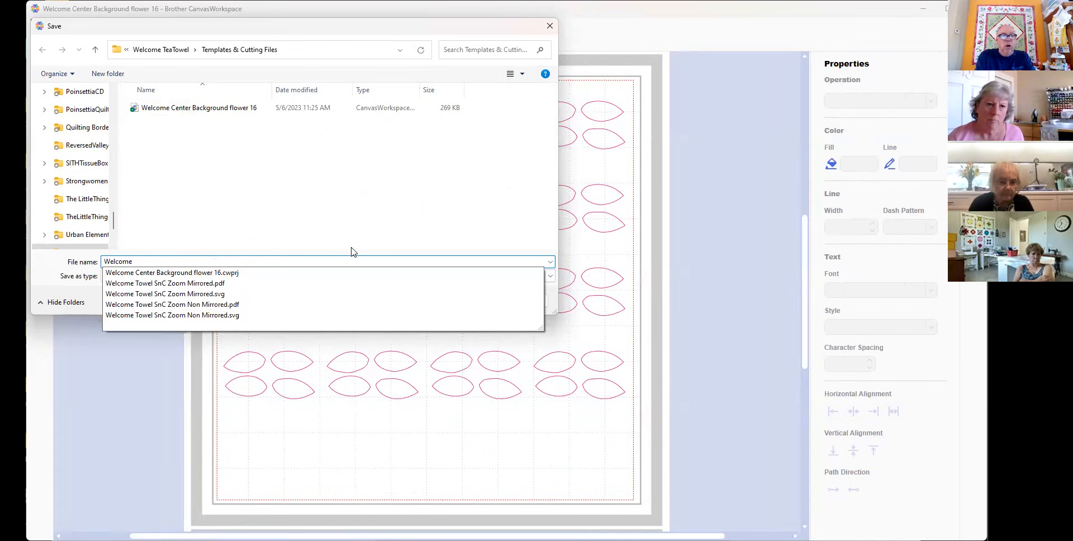
type("Towel ")
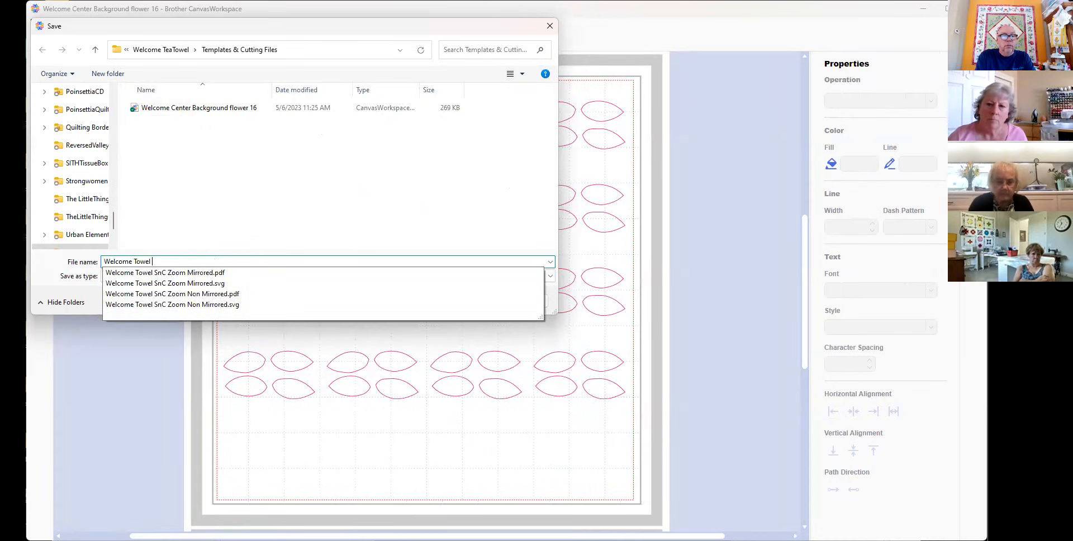
type("leaves 16")
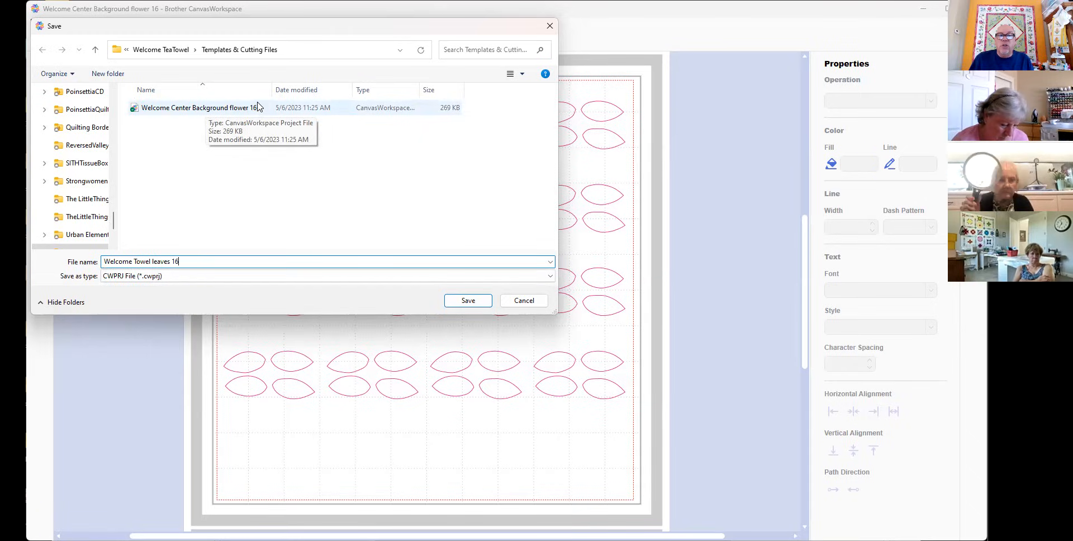
left_click(462, 301)
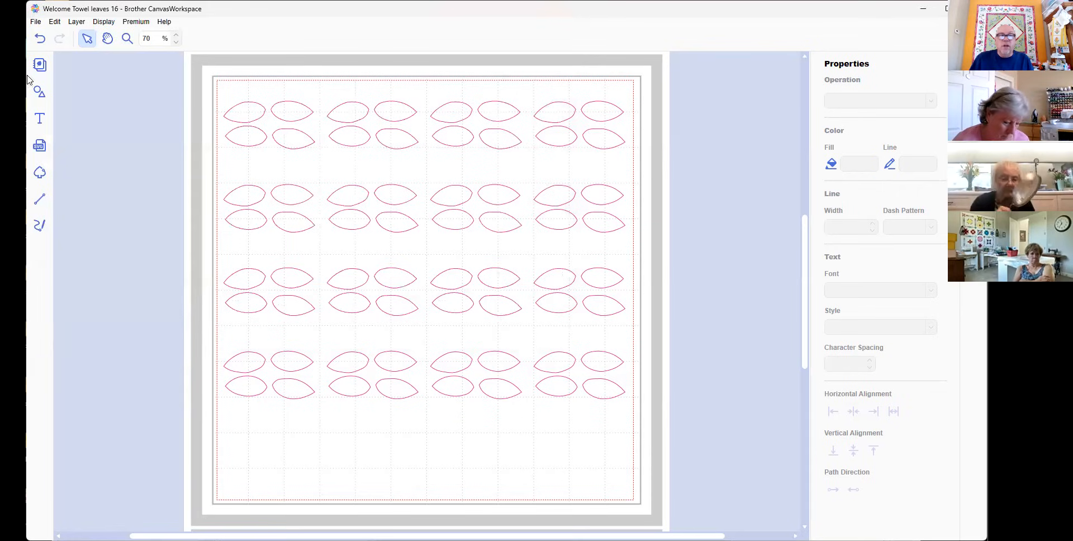
Undo the bottom-row deletion and all earlier fill and line-width changes until no more actions can be undone
left_click(41, 39)
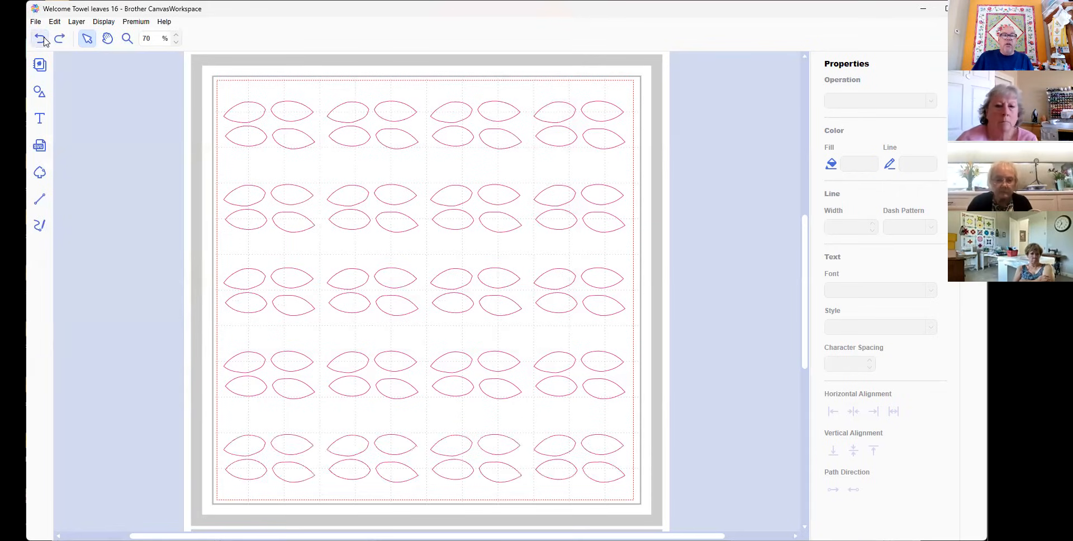
left_click(41, 39)
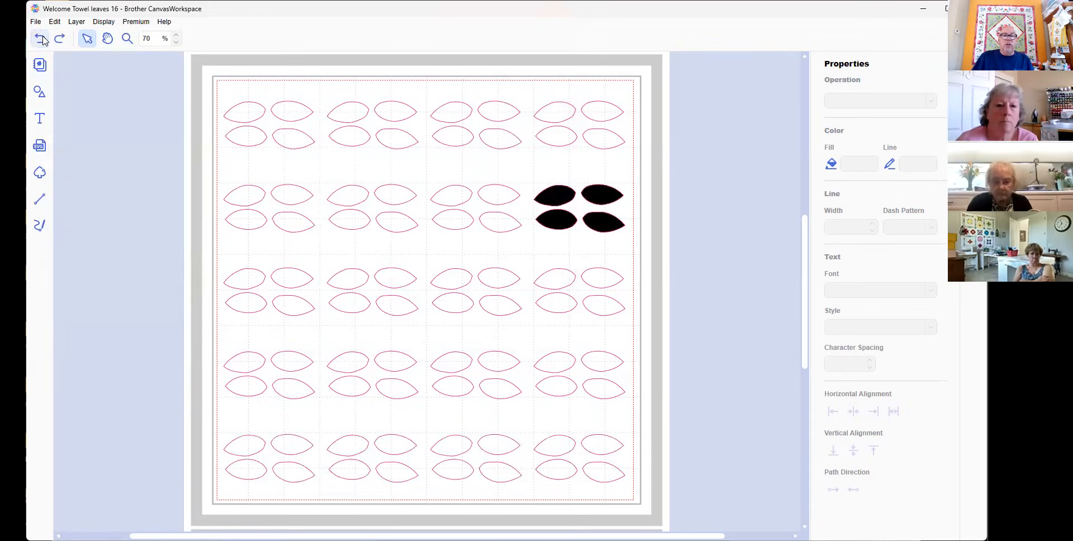
left_click(42, 39)
left_click(42, 40)
left_click(44, 42)
left_click(44, 43)
left_click(46, 42)
left_click(44, 41)
left_click(44, 41)
left_click(43, 40)
left_click(43, 40)
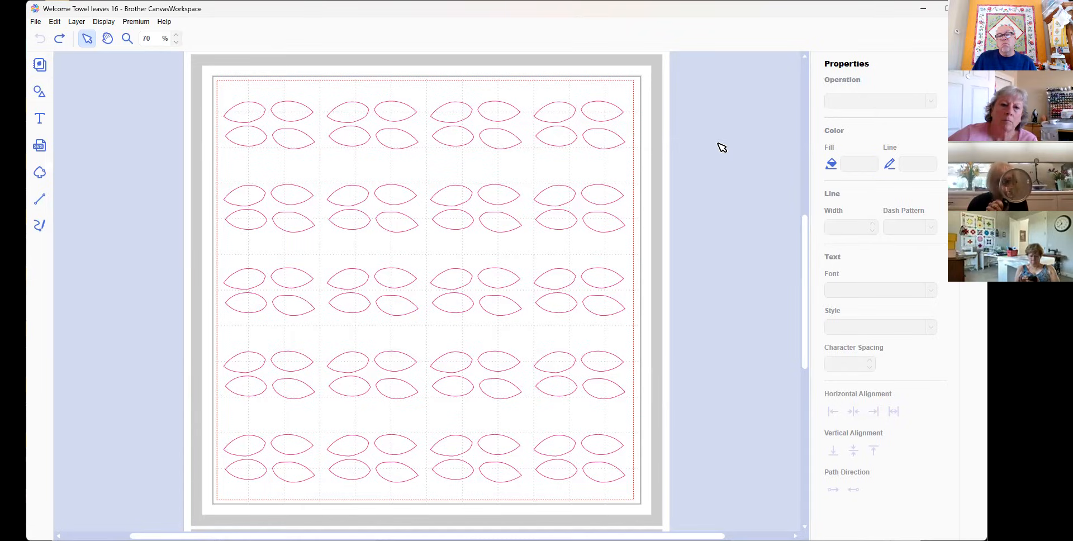
Delete the upper four rows and the first three groups of the bottom row, keeping only its rightmost leaf group
left_click_drag(292, 97, 626, 410)
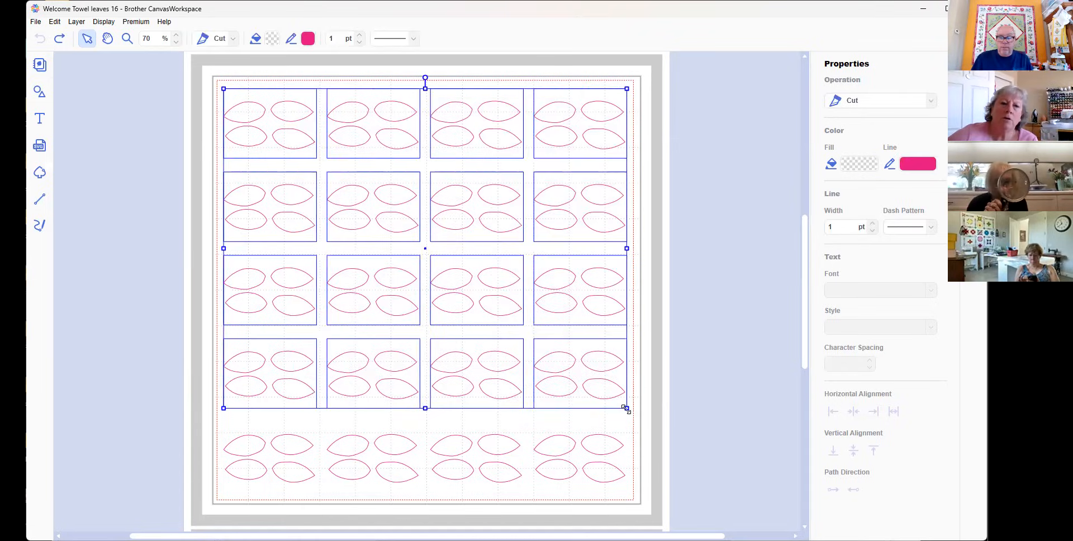
key("Delete")
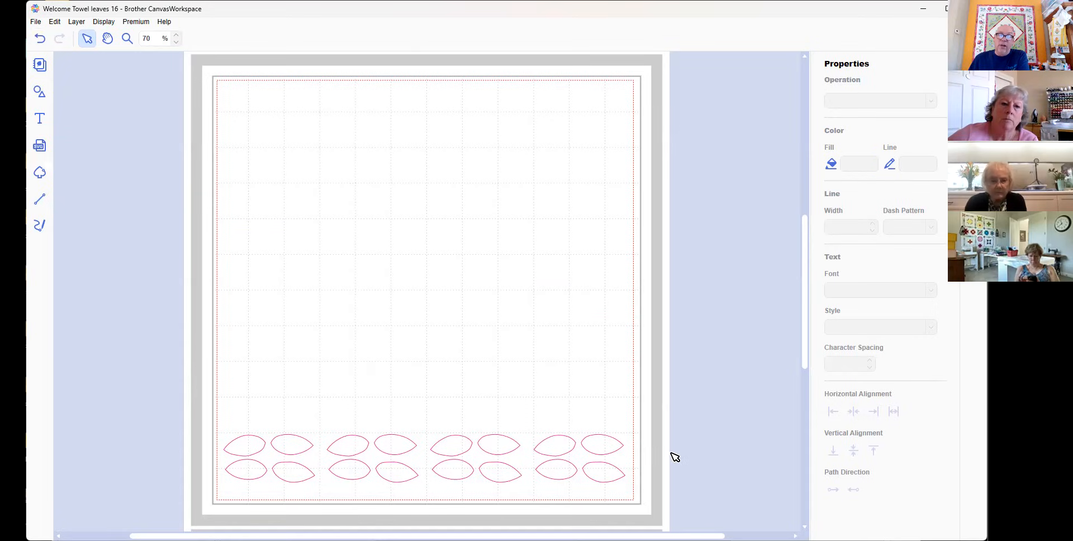
left_click_drag(192, 435, 522, 492)
key("Delete")
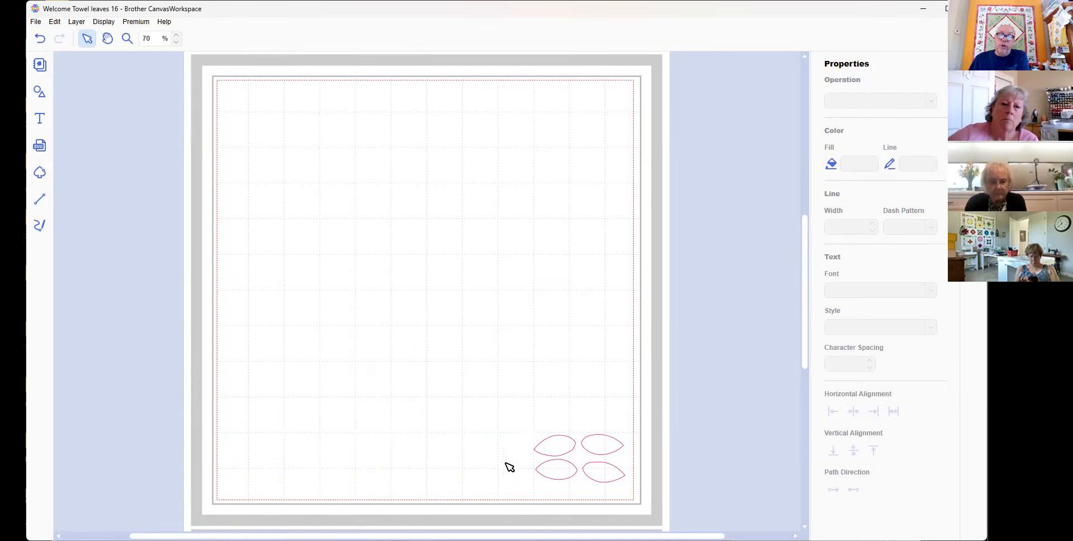
Set the line colour of the two left-hand leaves in the group to black (#000000)
left_click_drag(514, 416, 561, 475)
left_click(563, 450)
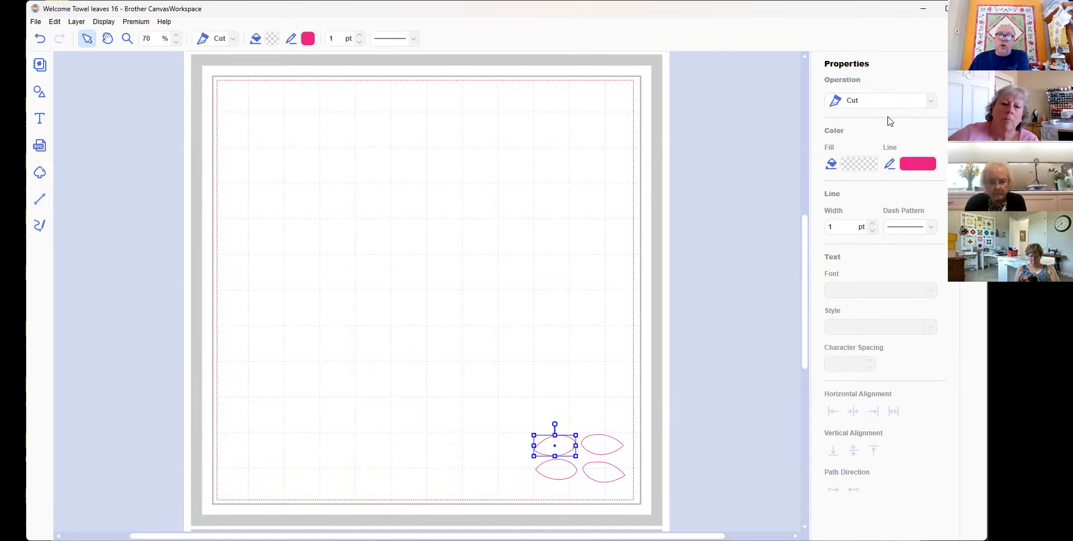
left_click(912, 165)
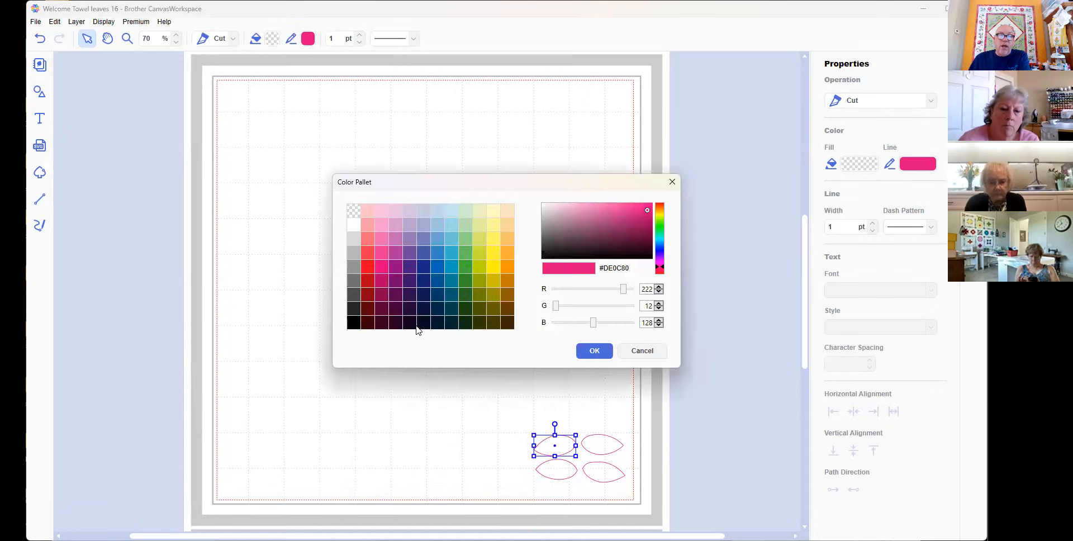
left_click(353, 326)
left_click(609, 356)
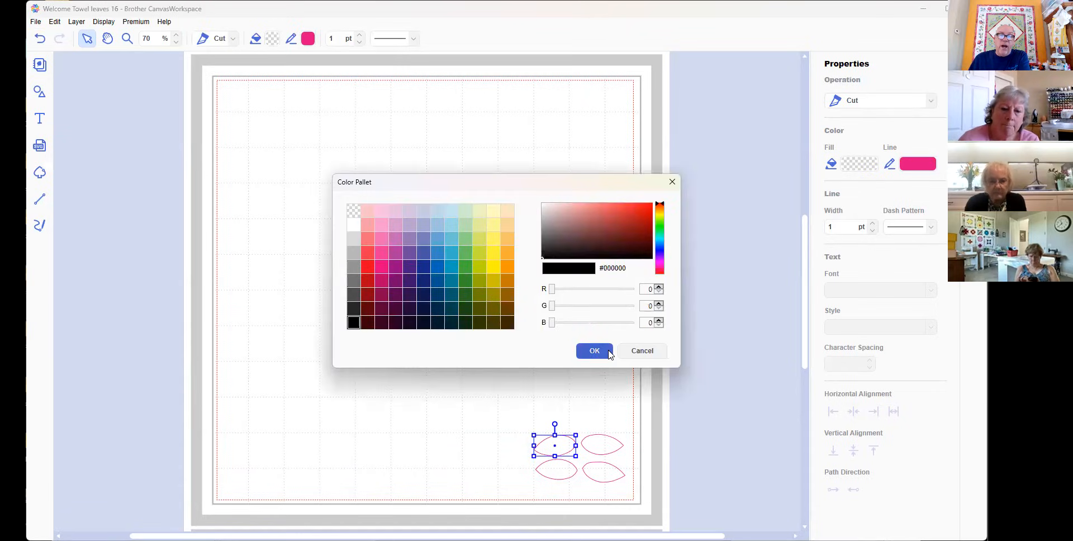
left_click(567, 474)
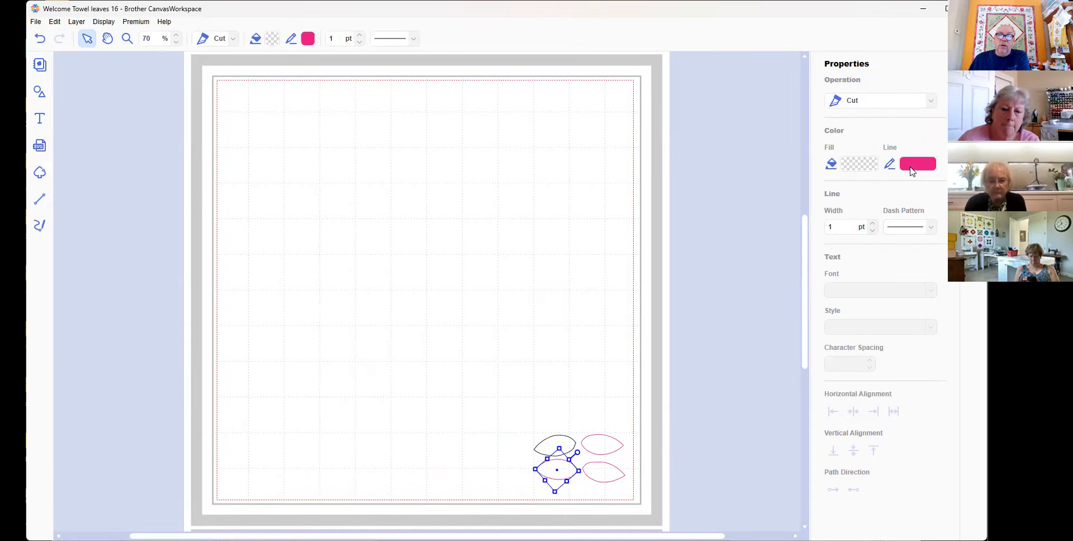
left_click(352, 323)
left_click(595, 351)
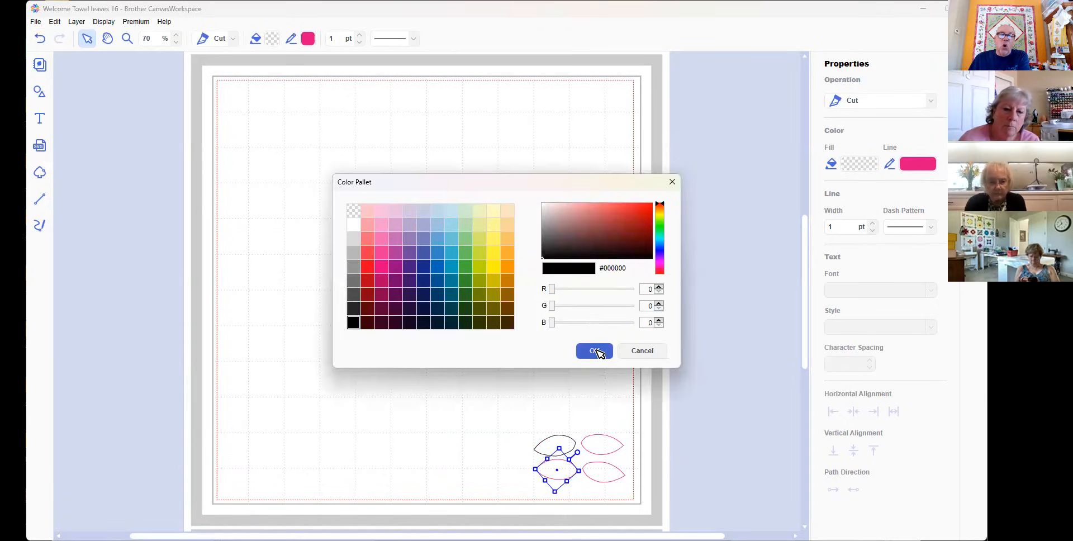
left_click(751, 409)
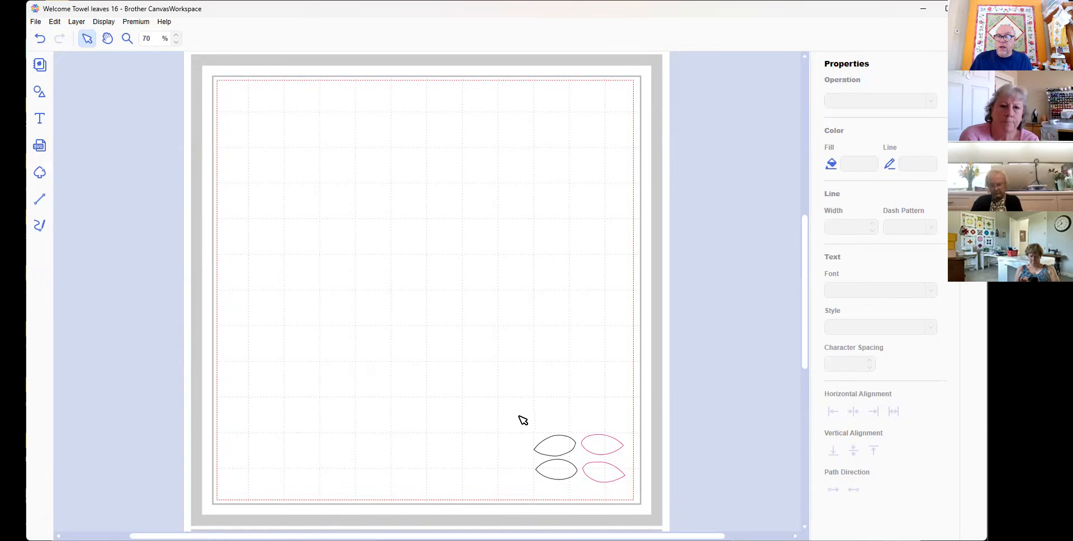
Set the line colour of the group's upper-left leaf to pale yellow-green (#E3ED99)
left_click(568, 449)
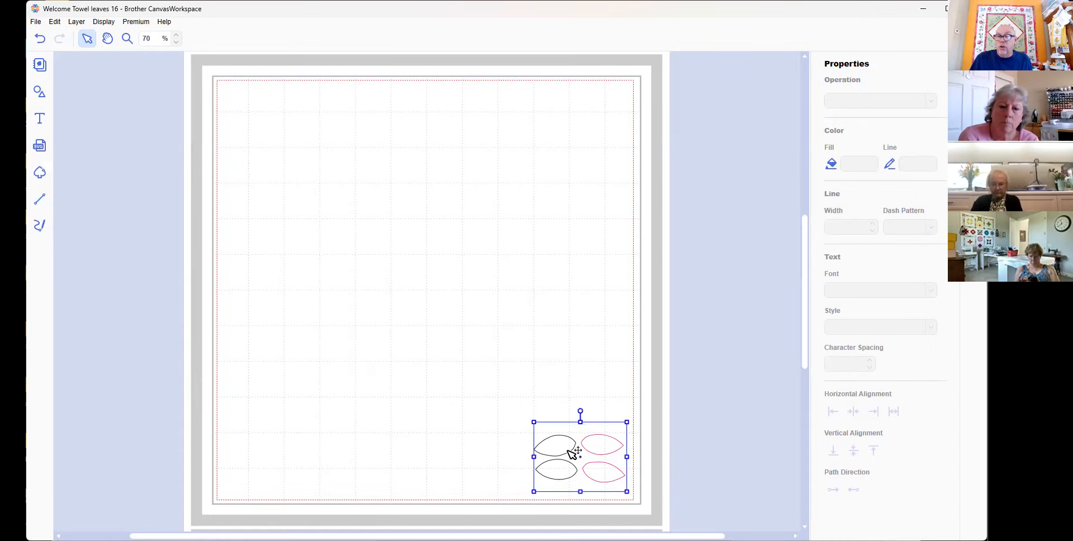
left_click(572, 453)
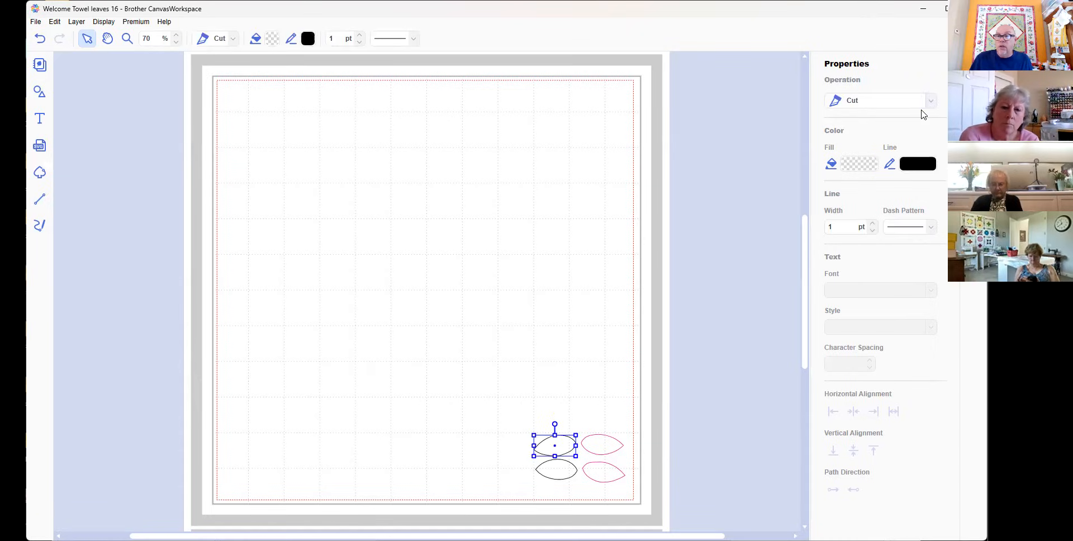
left_click(915, 166)
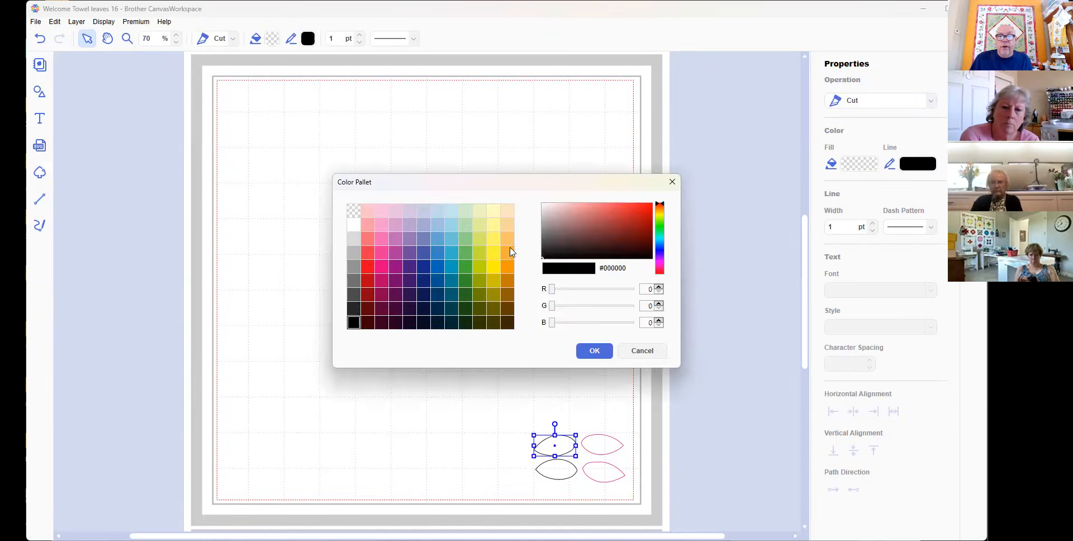
left_click(479, 228)
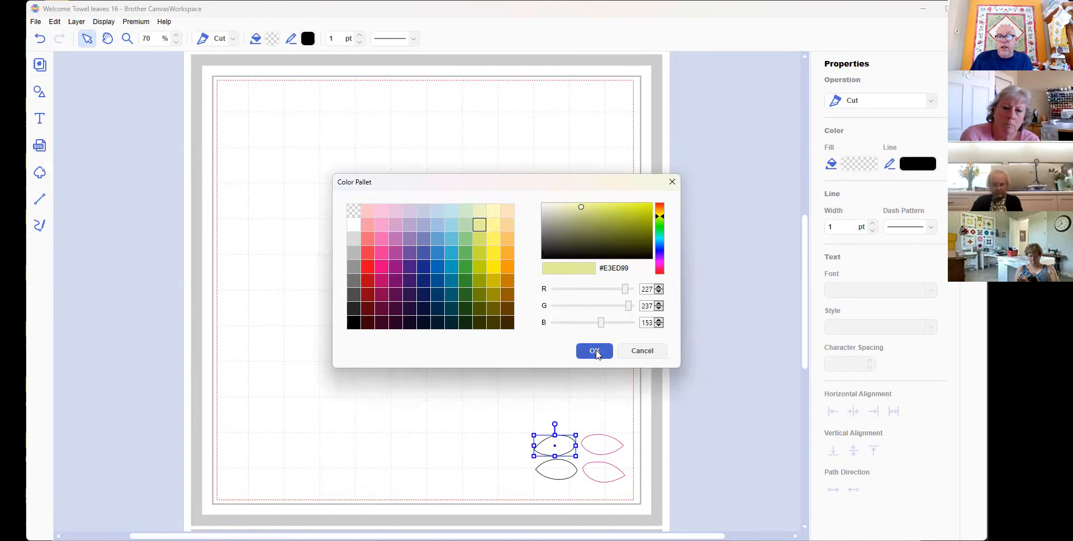
left_click(594, 351)
Set the line colour of the group's upper-right leaf to dark green
left_click(609, 448)
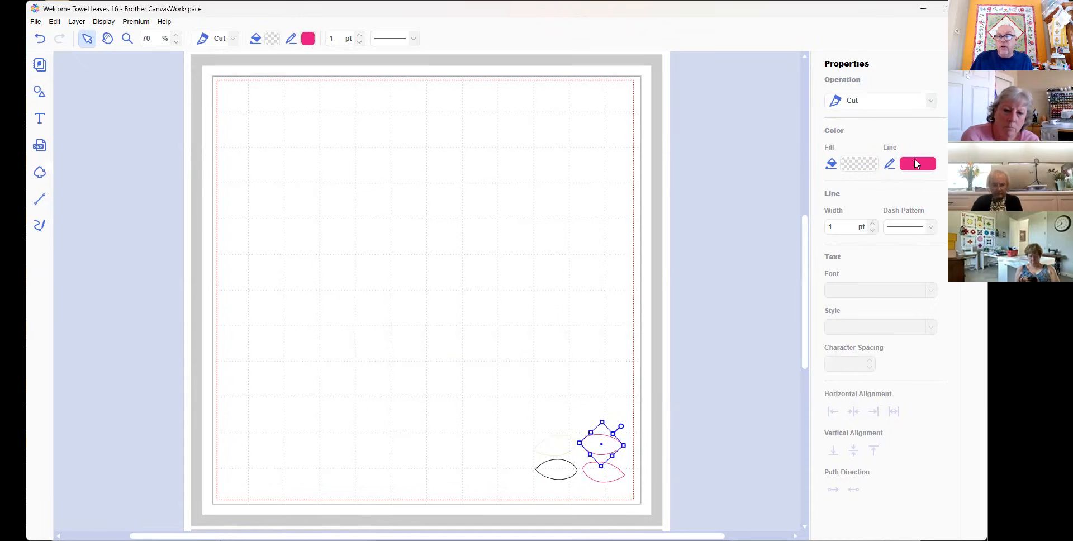
left_click(917, 164)
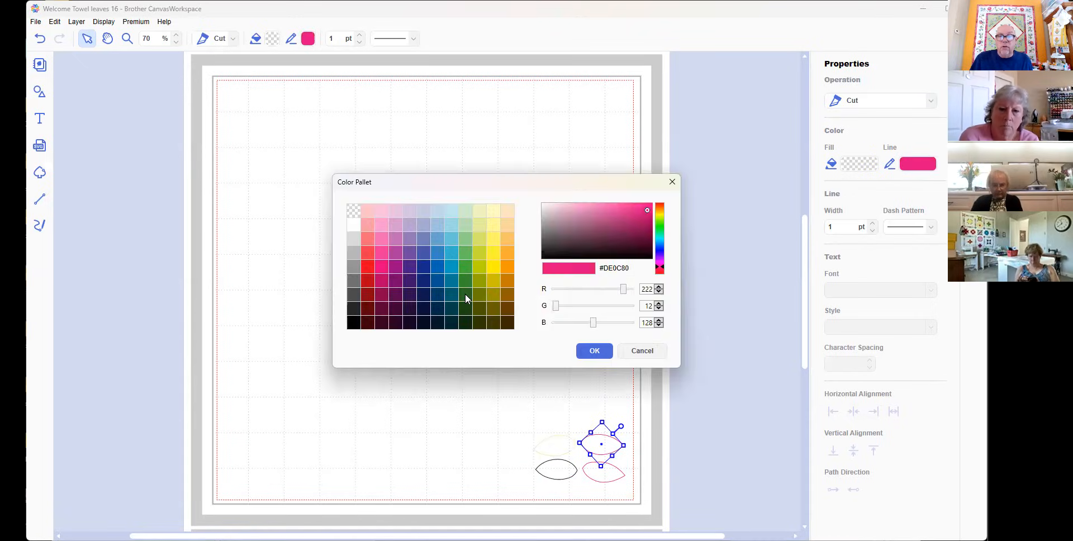
left_click(466, 298)
left_click(594, 350)
left_click(722, 398)
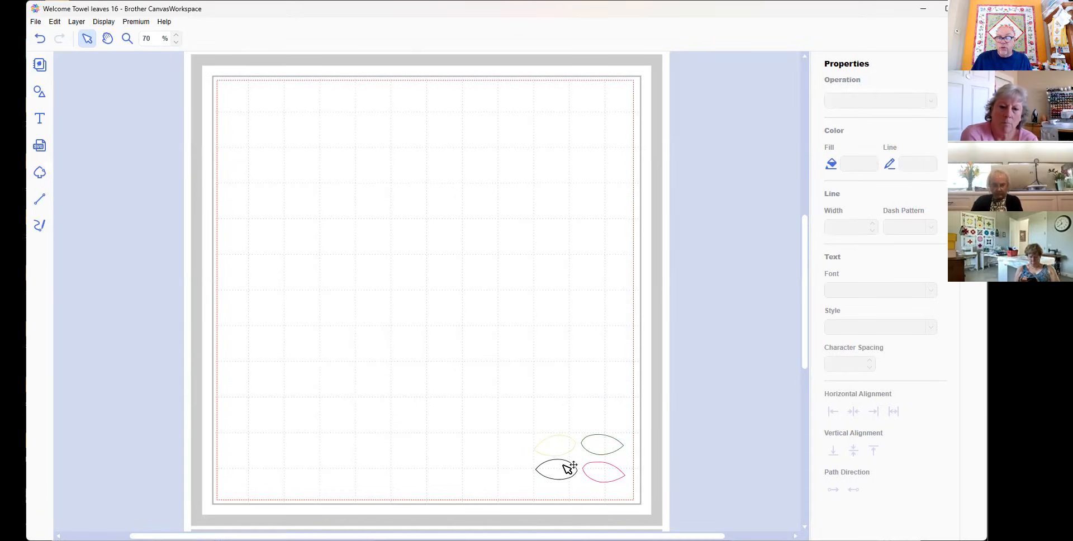
Delete all four remaining leaves and import the Welcome Towel SnC Zoom Non Mirrored file onto the empty mat
left_click_drag(503, 405, 673, 505)
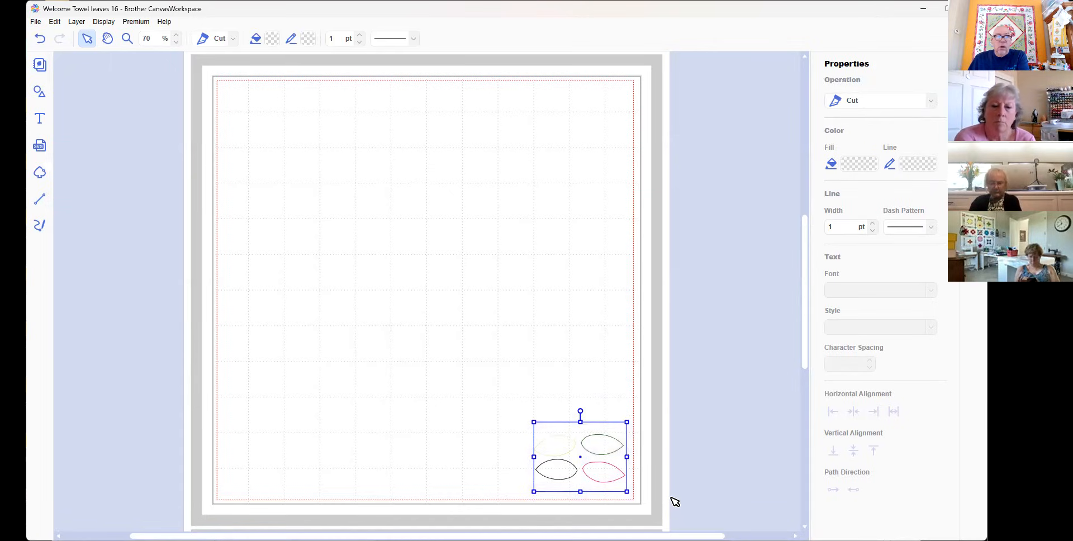
key("Delete")
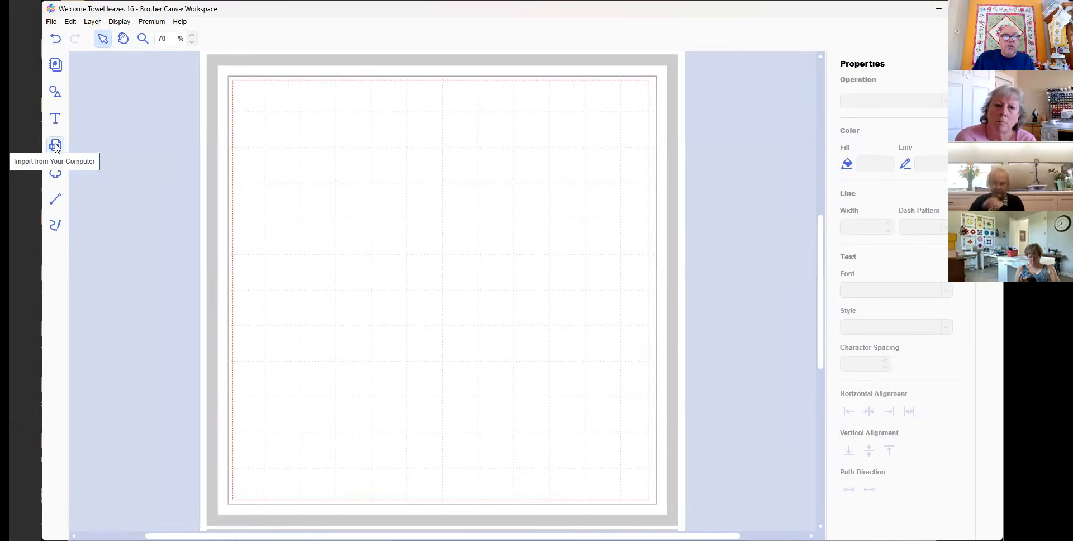
left_click(55, 146)
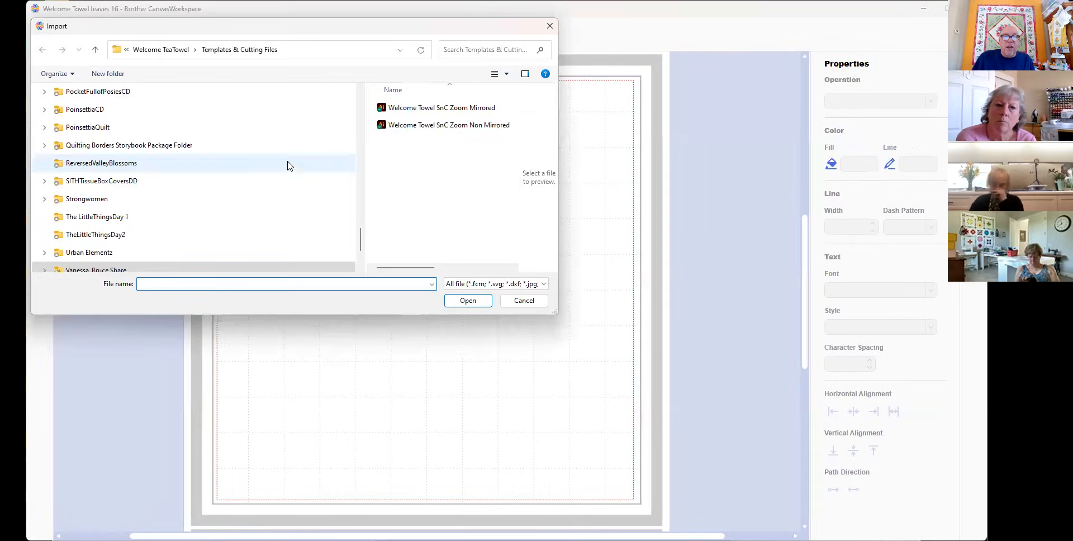
left_click(421, 127)
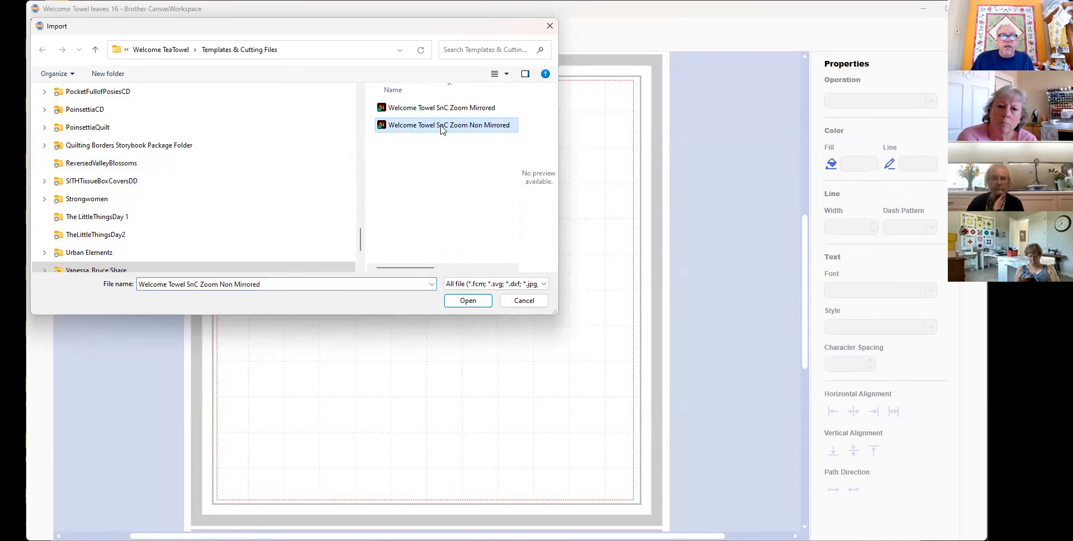
left_click(477, 305)
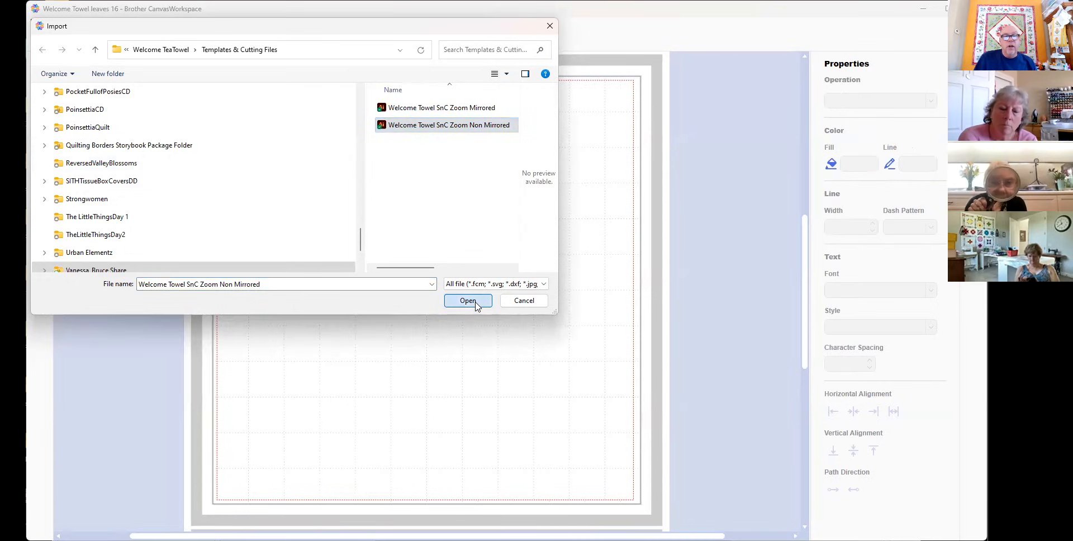
left_click(604, 301)
Delete the black frames around the imported circle, leaves, flower and small petal shapes, keeping only the shapes themselves
left_click_drag(523, 136, 486, 178)
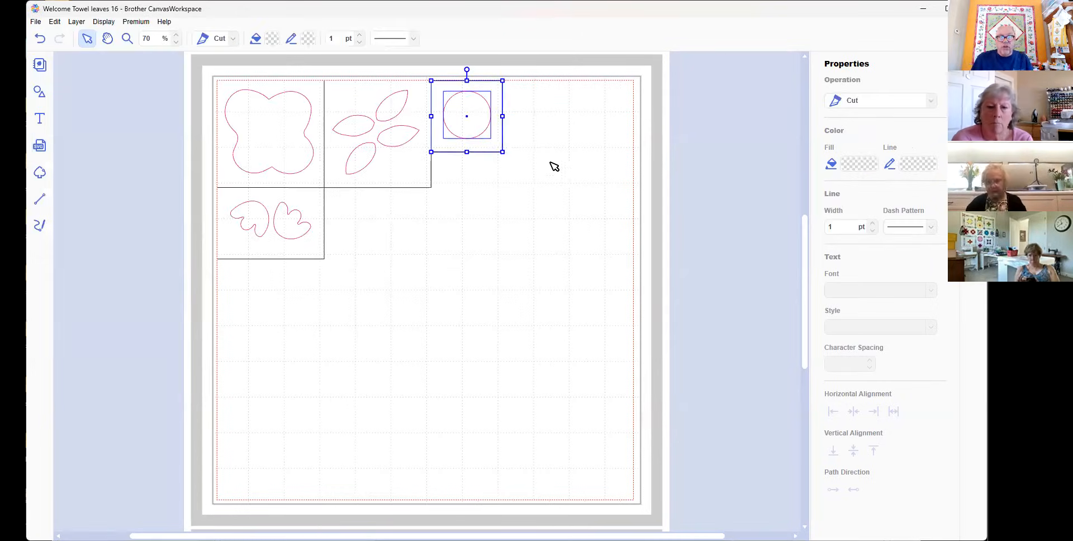
left_click(501, 158)
left_click(505, 159)
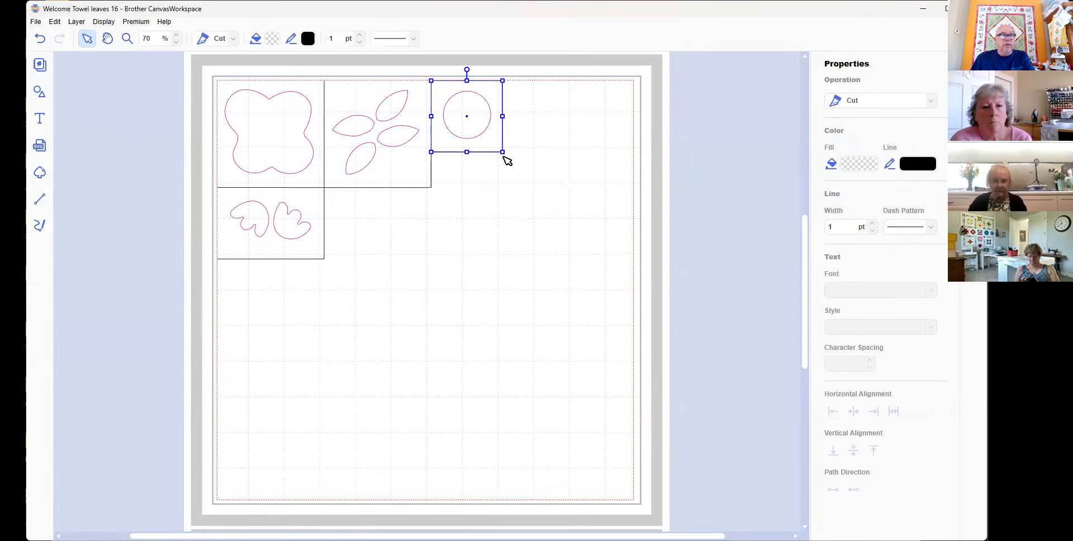
left_click(510, 161)
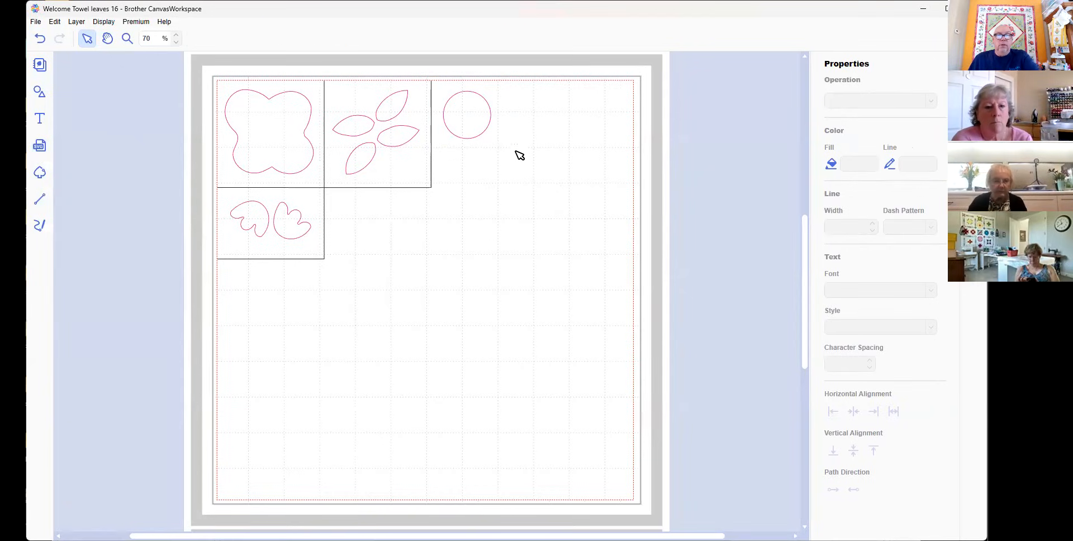
left_click(430, 193)
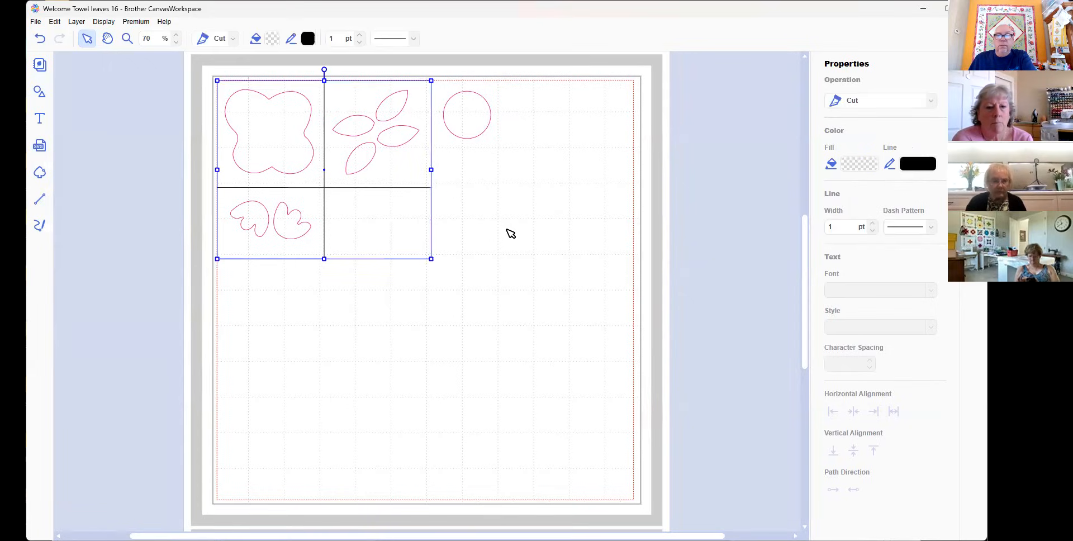
left_click(510, 233)
left_click(323, 193)
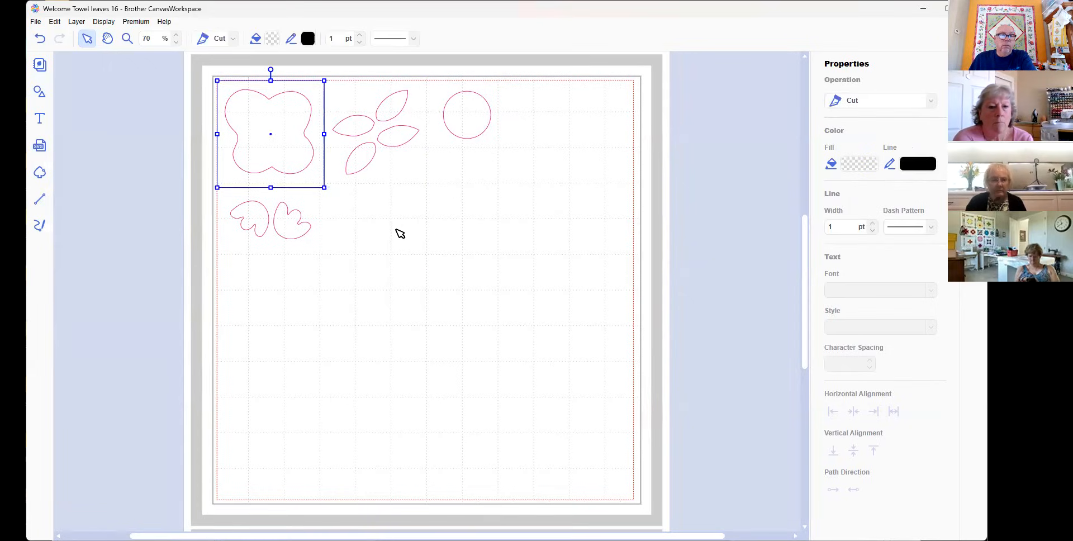
left_click(409, 233)
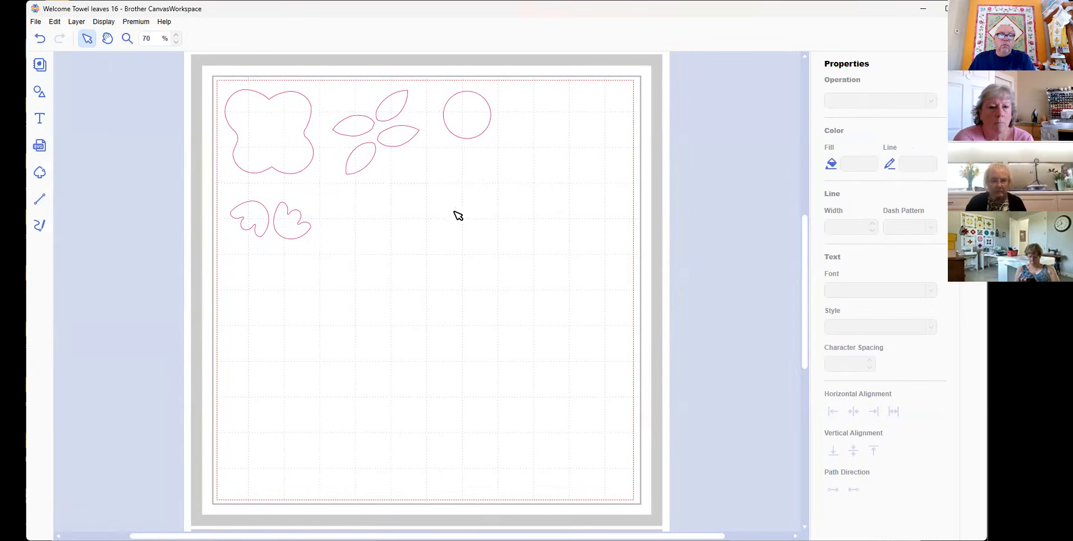
Duplicate the large flower shape and move the copy to the open area below the leaves
left_click(279, 146)
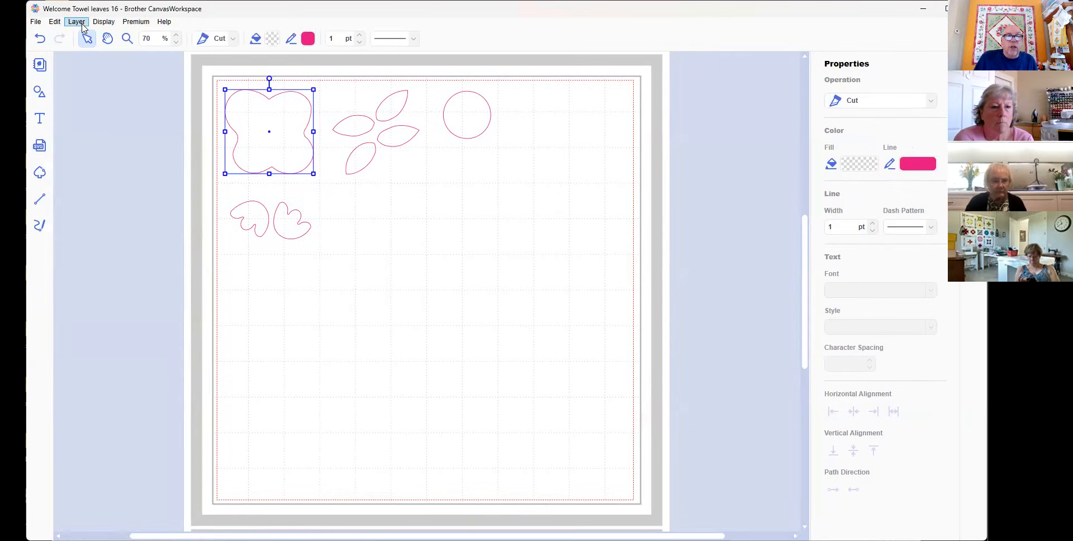
left_click(103, 21)
mouse_move(77, 22)
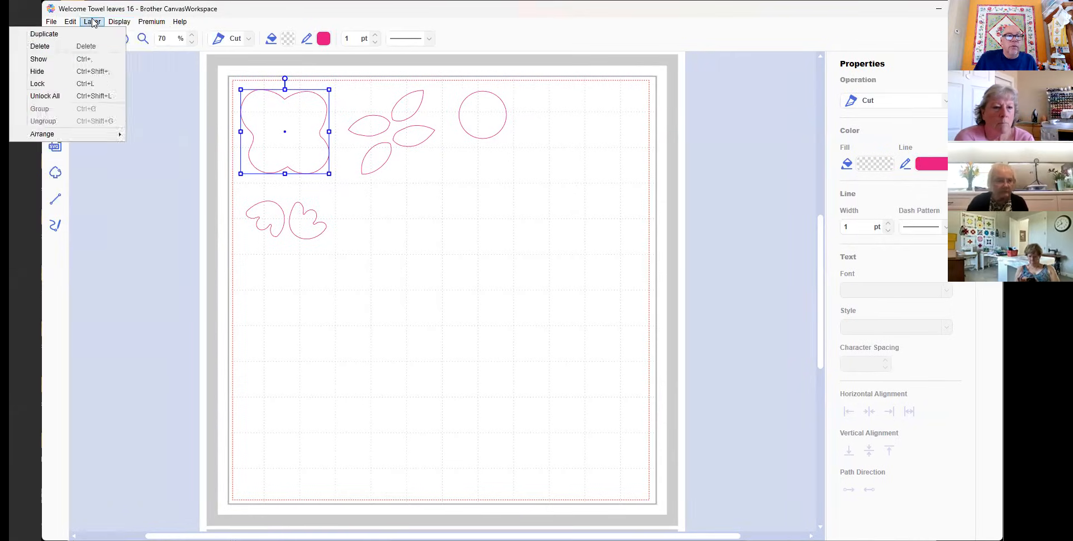
left_click(44, 35)
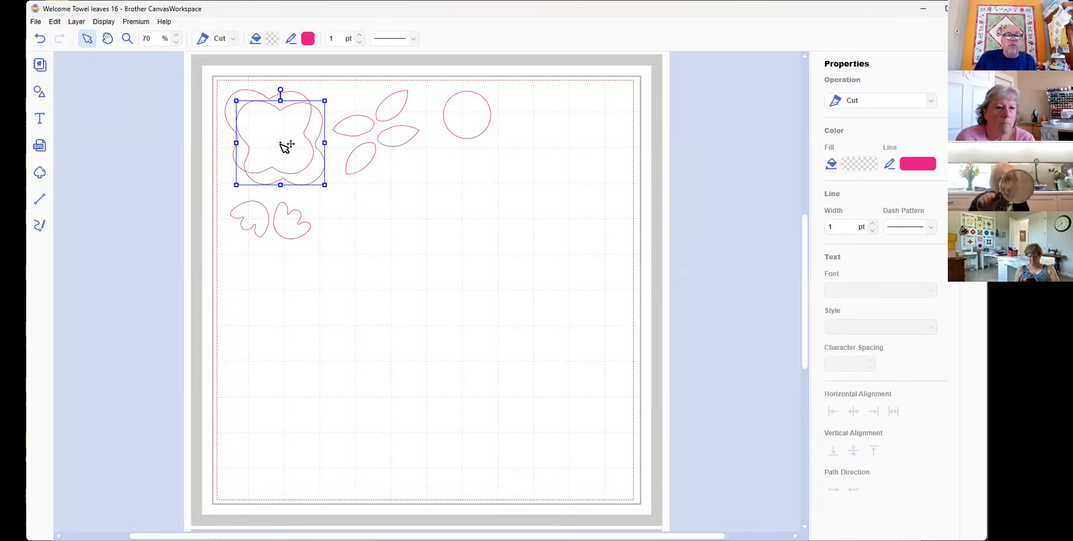
left_click(436, 257)
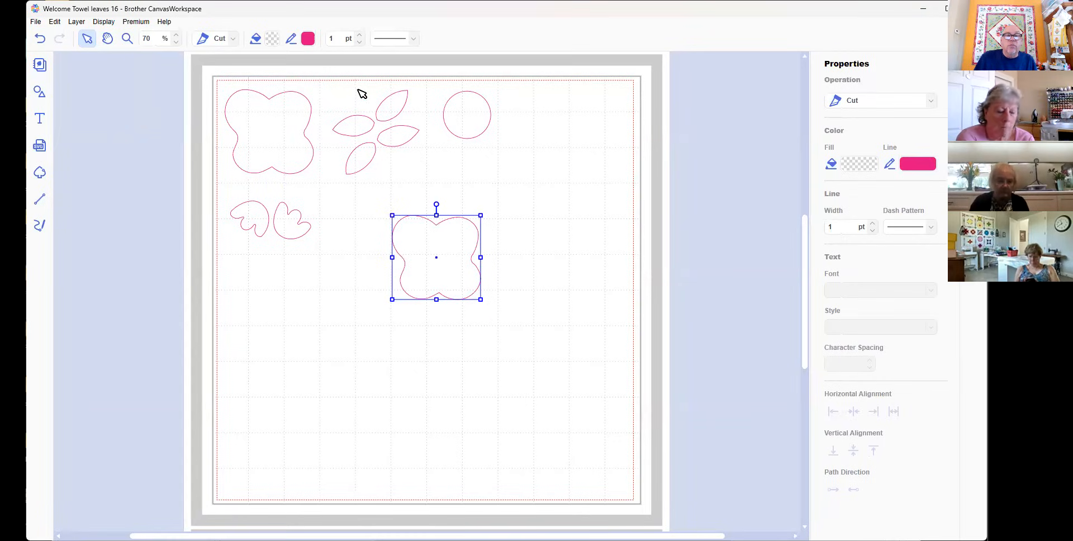
Move the four leaves to the mat's right edge and place the flower copy directly beside the original flower
left_click_drag(352, 83, 425, 169)
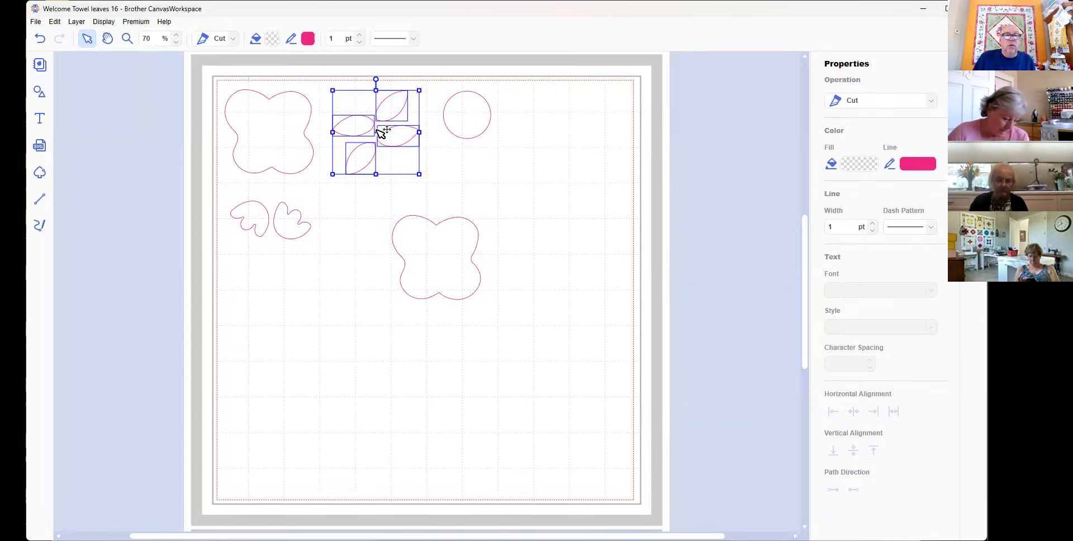
left_click_drag(378, 134, 530, 164)
left_click_drag(611, 166, 599, 183)
left_click(437, 259)
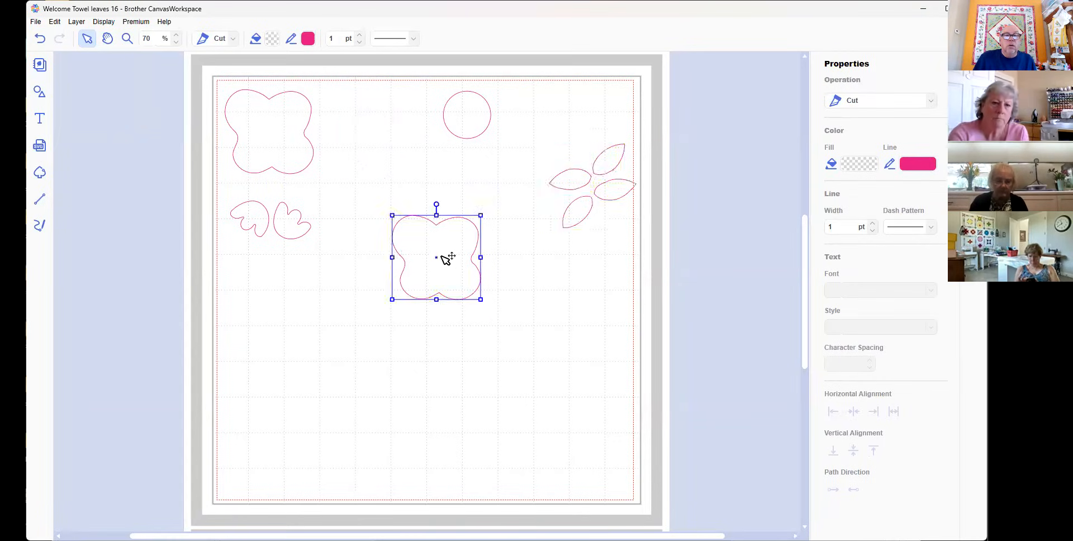
left_click_drag(436, 257, 371, 143)
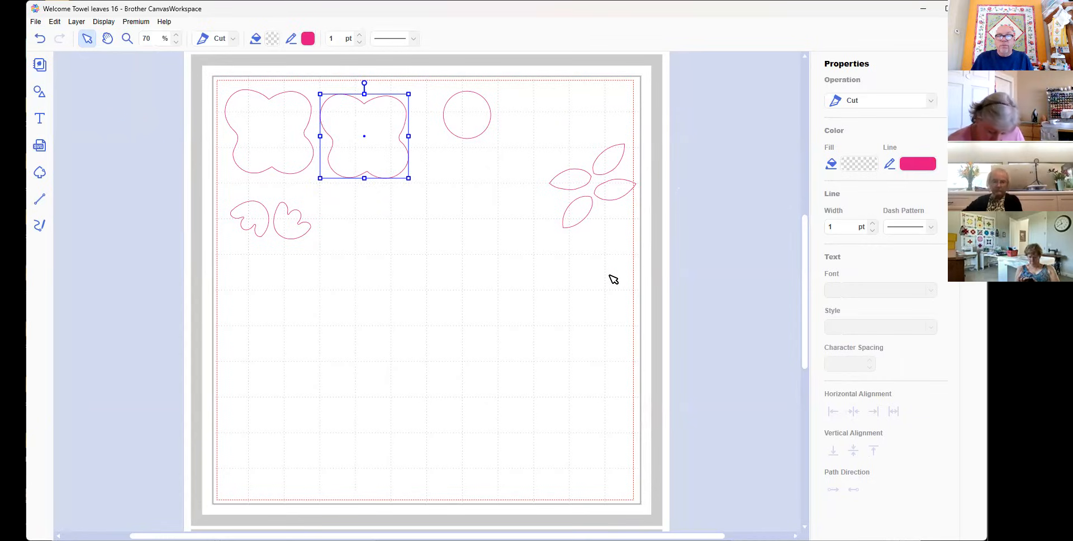
left_click(716, 175)
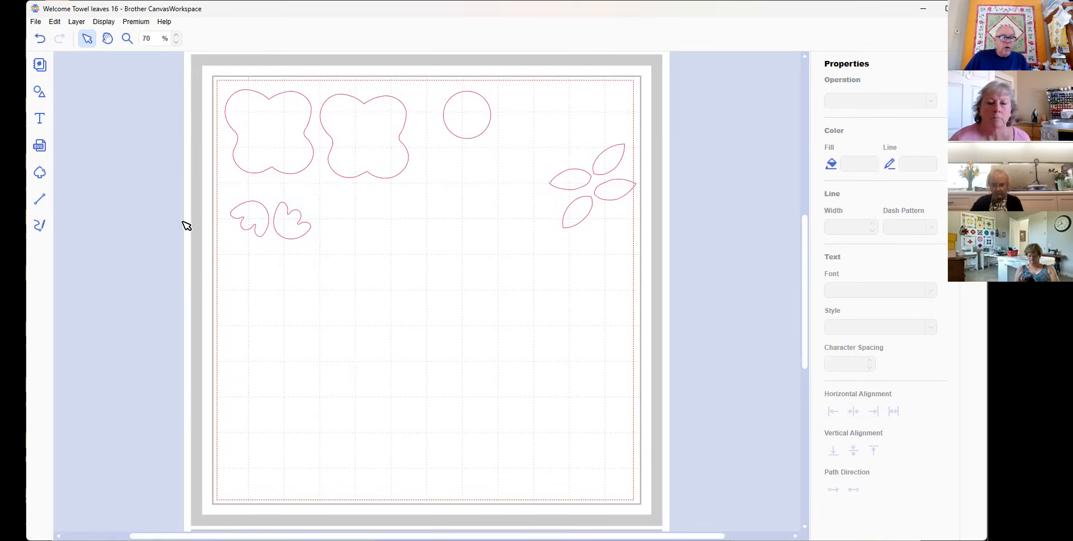
Undo the moves of the leaves and the flower copy, as well as the flower's duplication
left_click(40, 39)
left_click(39, 40)
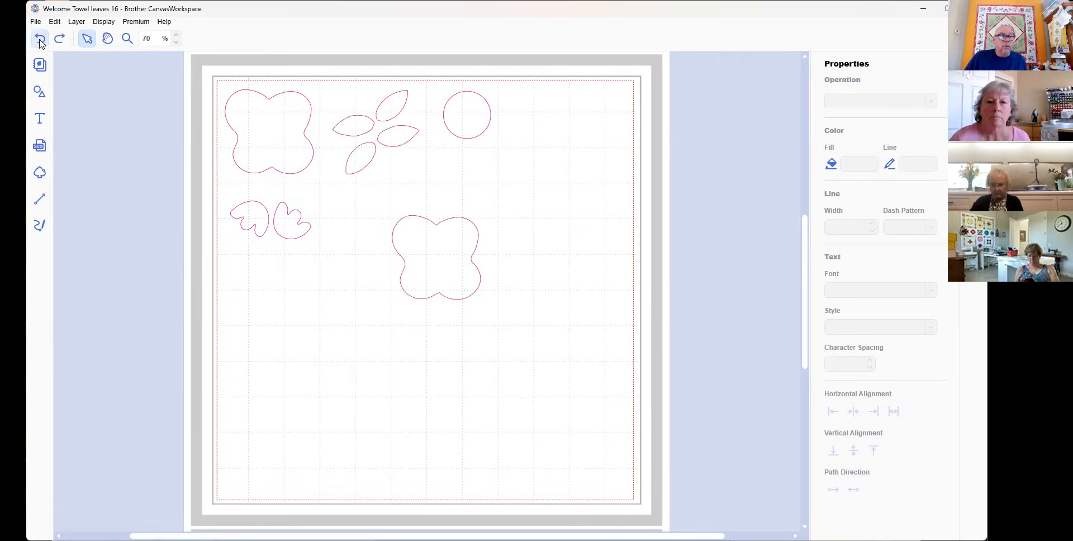
left_click(39, 40)
left_click(39, 41)
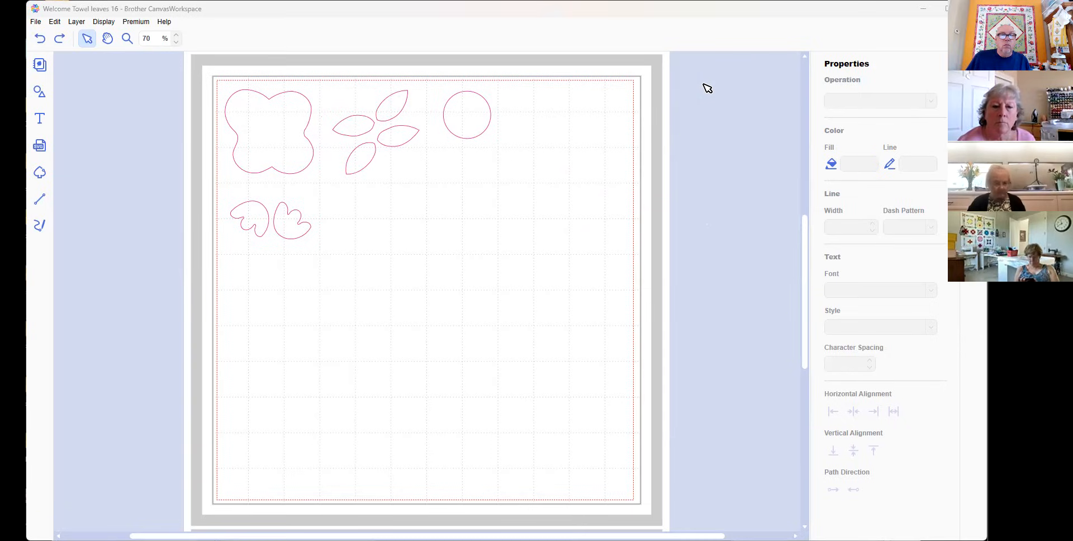
left_click(632, 223)
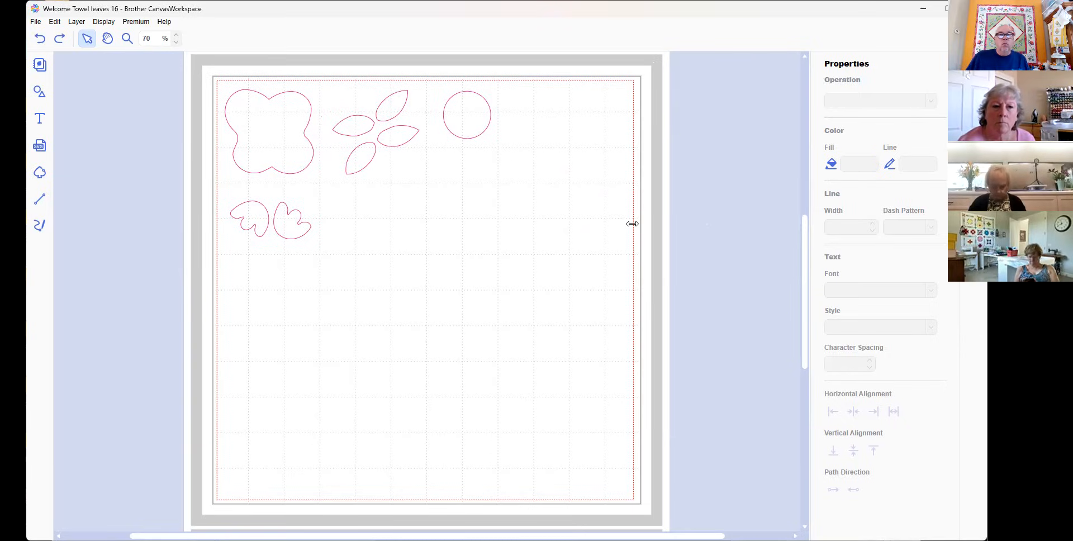